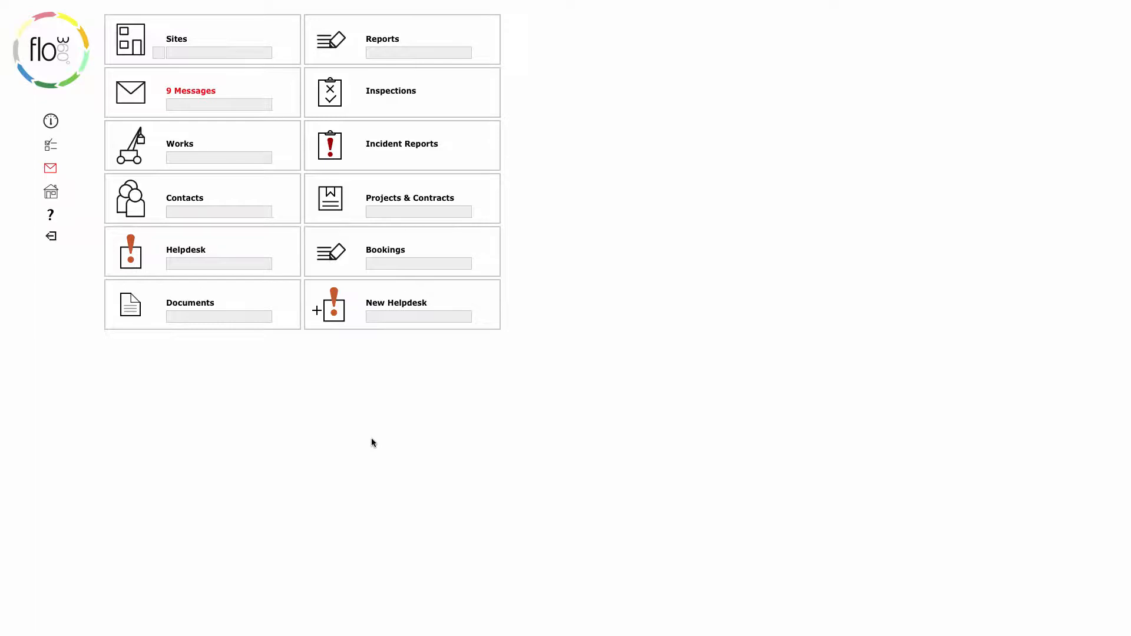
Search the sites for "room 25" and open the Room 25 record on the Main Building's ground floor at King's College.
{"action": "left_click", "coordinate": [222, 52]}
{"action": "type", "text": "room 25"}
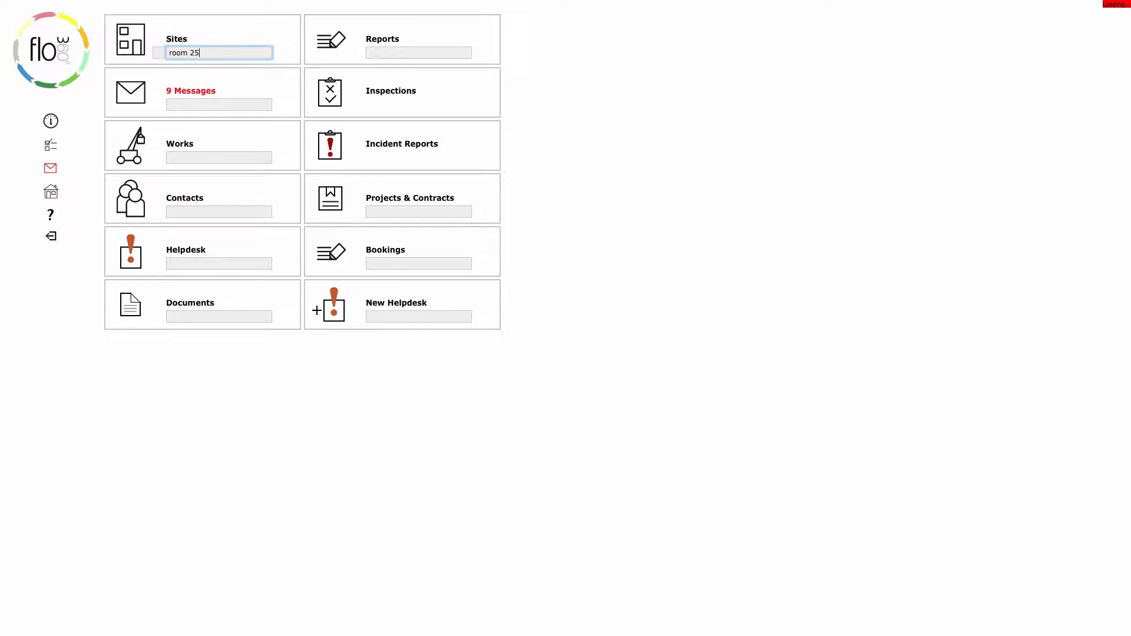
{"action": "key", "text": "Return"}
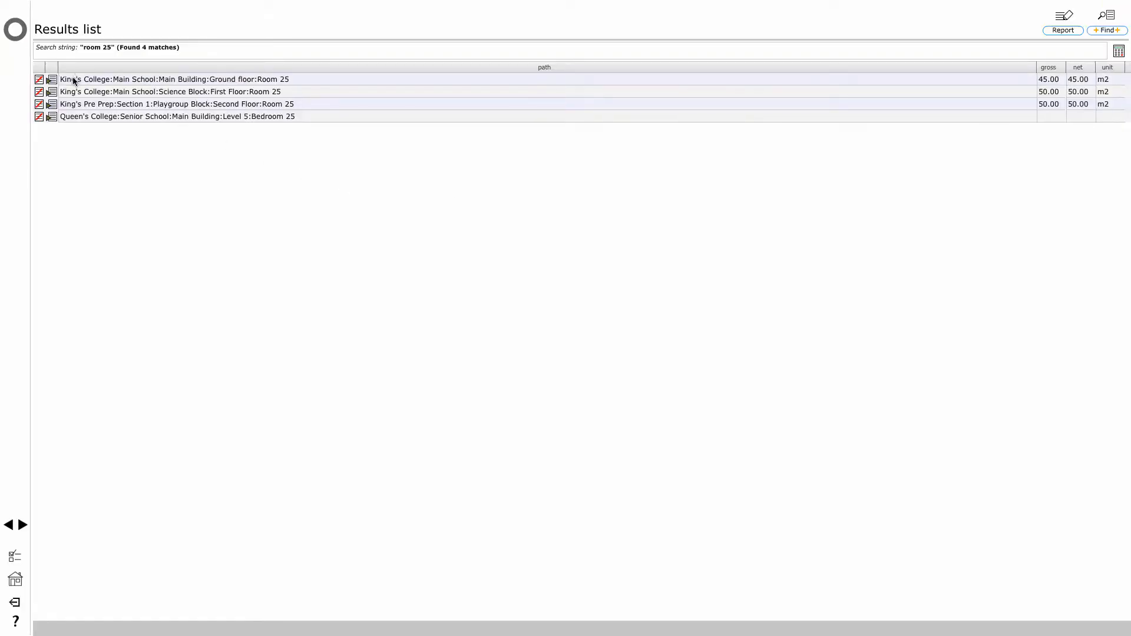
{"action": "left_click", "coordinate": [52, 81]}
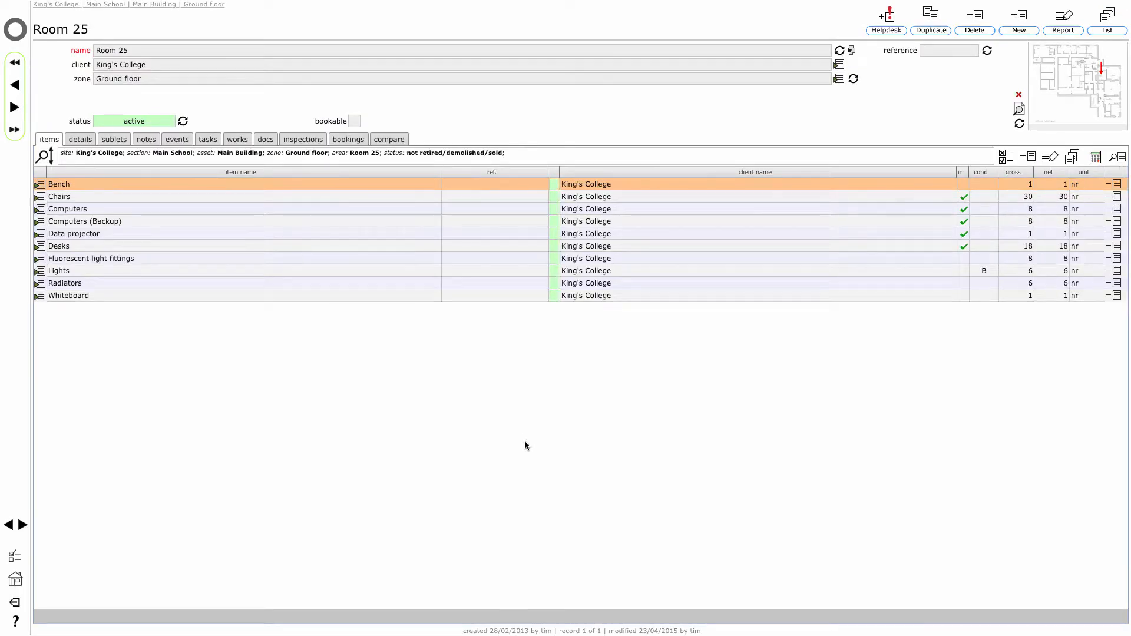
Display the booking options within Room 25's details.
{"action": "left_click", "coordinate": [363, 141]}
{"action": "left_click", "coordinate": [76, 144]}
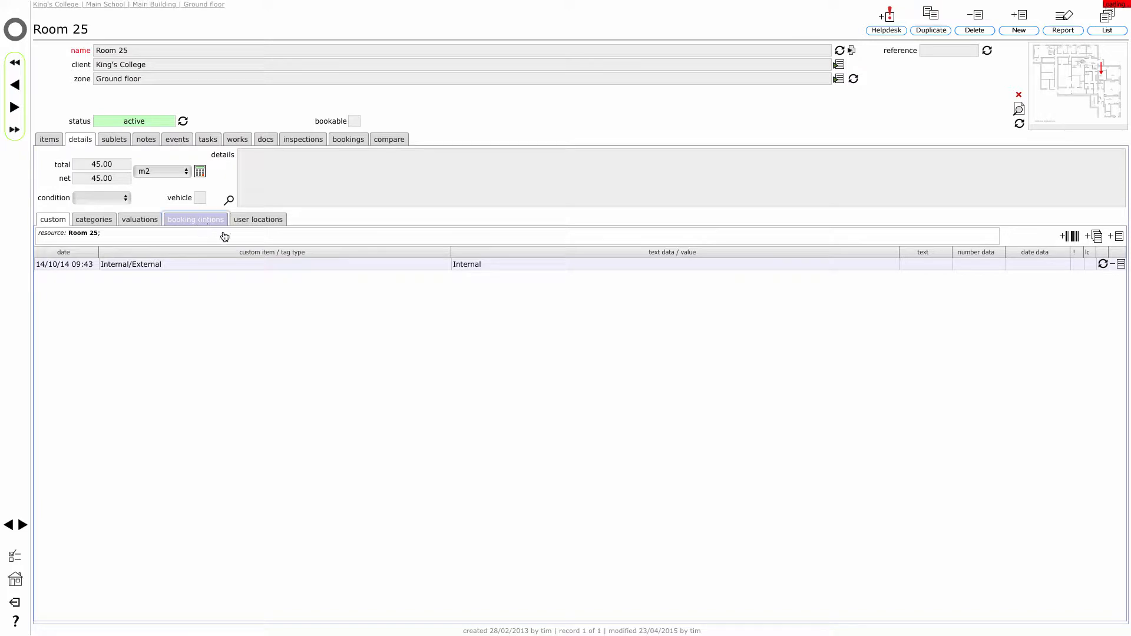
{"action": "left_click", "coordinate": [199, 221]}
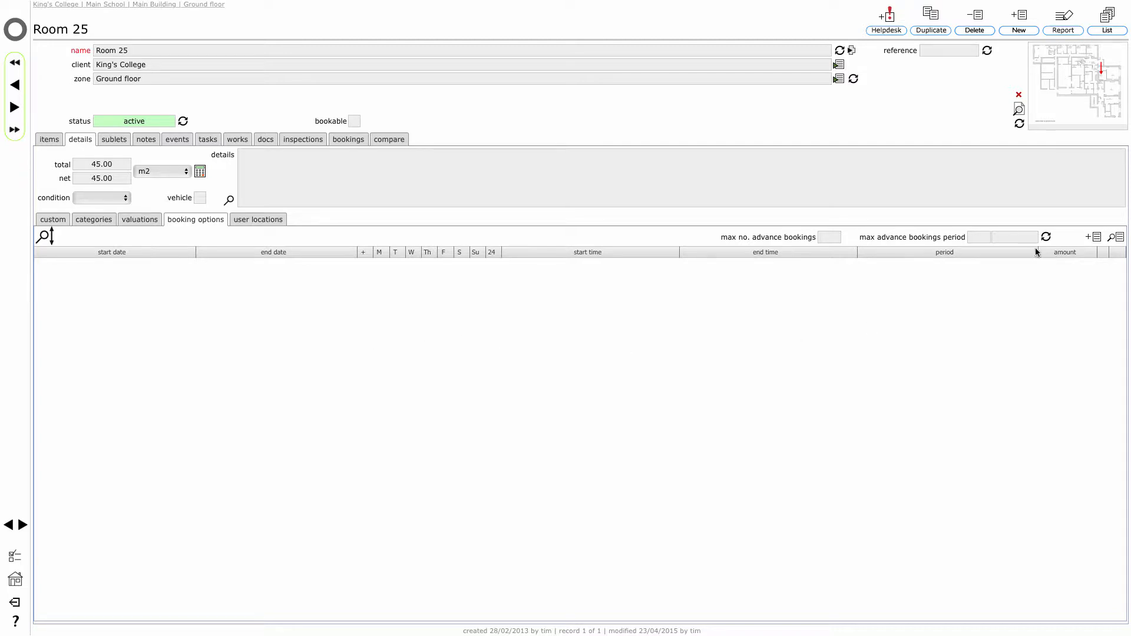
Start a new booking option for Room 25 that applies only from Monday to Friday.
{"action": "left_click", "coordinate": [1098, 242]}
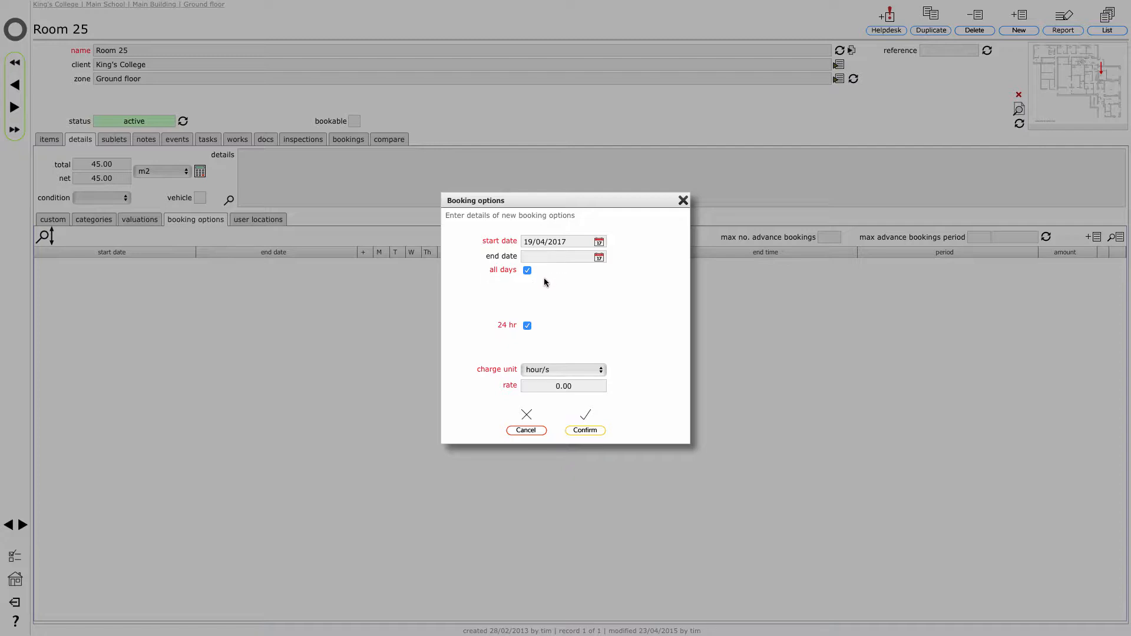
{"action": "left_click", "coordinate": [527, 270]}
{"action": "left_click", "coordinate": [528, 285]}
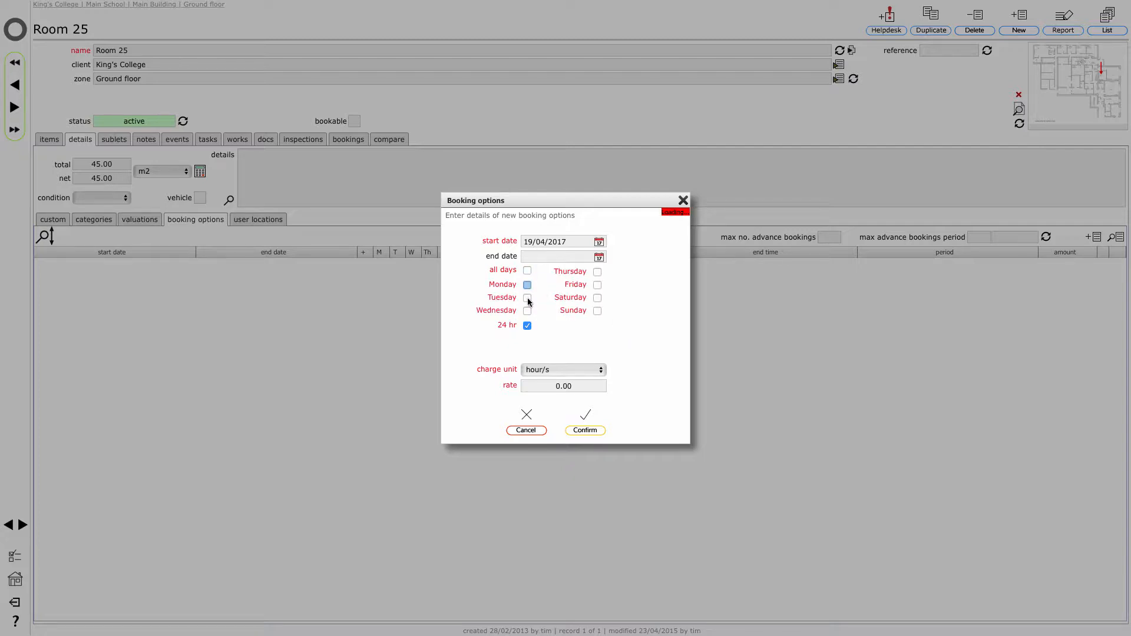
{"action": "left_click", "coordinate": [527, 297]}
{"action": "left_click", "coordinate": [527, 310]}
{"action": "left_click", "coordinate": [598, 271]}
{"action": "left_click", "coordinate": [597, 284]}
Replace the weekday option's 24-hour availability with a daily start time of 08:00 and end time of 22:00.
{"action": "left_click", "coordinate": [527, 326]}
{"action": "left_click", "coordinate": [541, 340]}
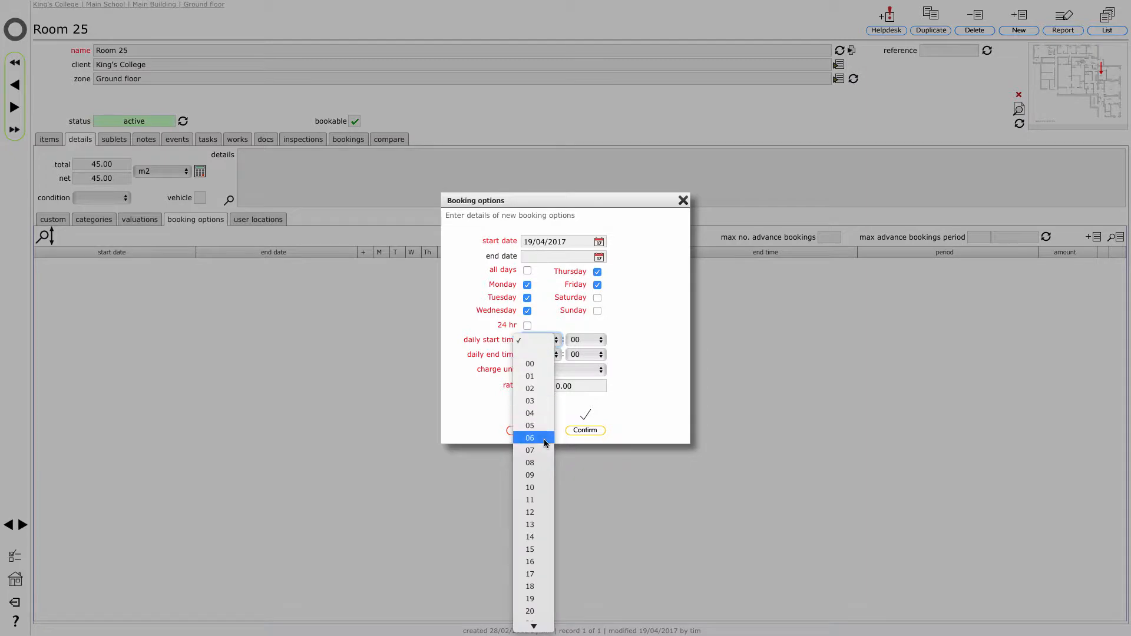
{"action": "left_click", "coordinate": [543, 462]}
{"action": "left_click", "coordinate": [544, 356]}
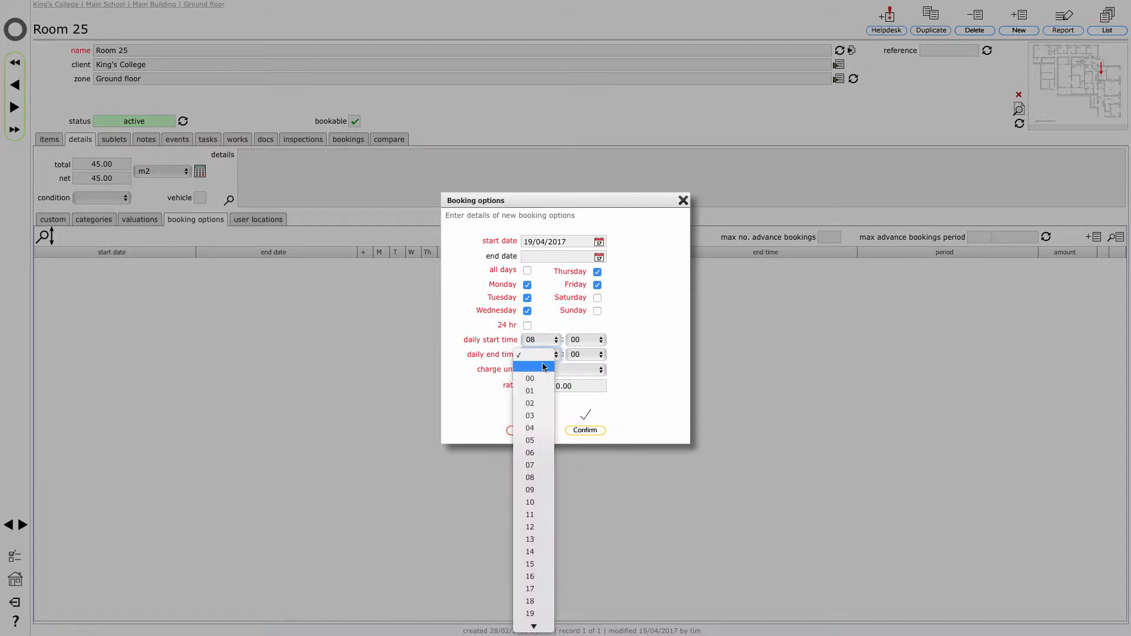
{"action": "left_click", "coordinate": [543, 613]}
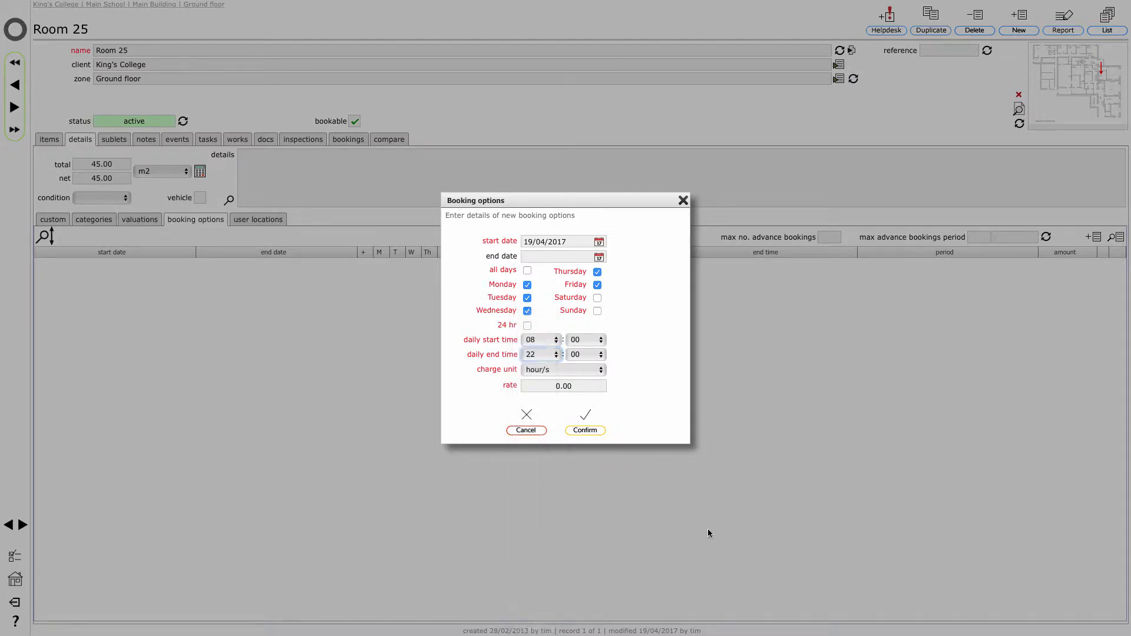
Set the weekday hourly rate to 50.00 and save the booking option.
{"action": "left_click", "coordinate": [545, 384]}
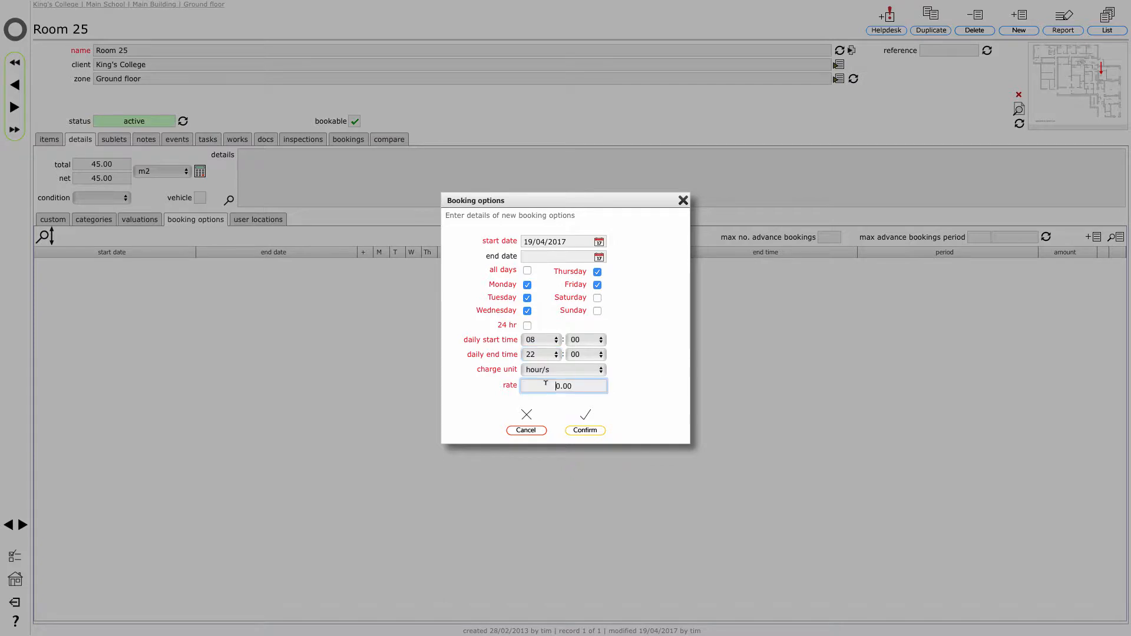
{"action": "type", "text": "5"}
{"action": "left_click", "coordinate": [642, 393]}
{"action": "left_click", "coordinate": [585, 419]}
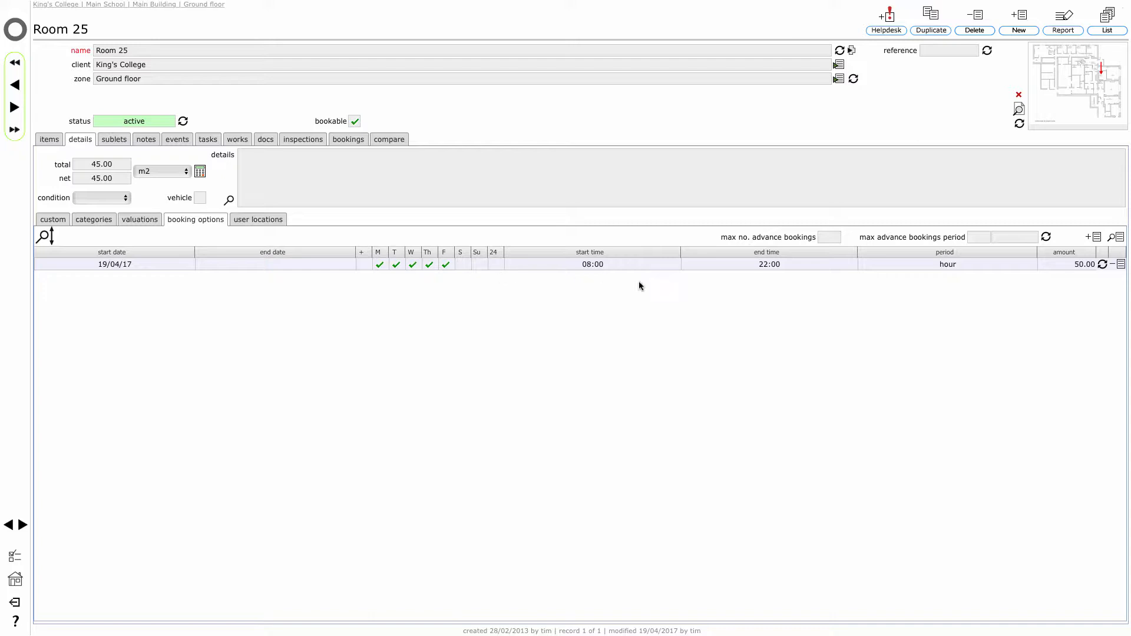
Start a second booking option for Room 25 that applies only on Saturday and Sunday.
{"action": "left_click", "coordinate": [1093, 236]}
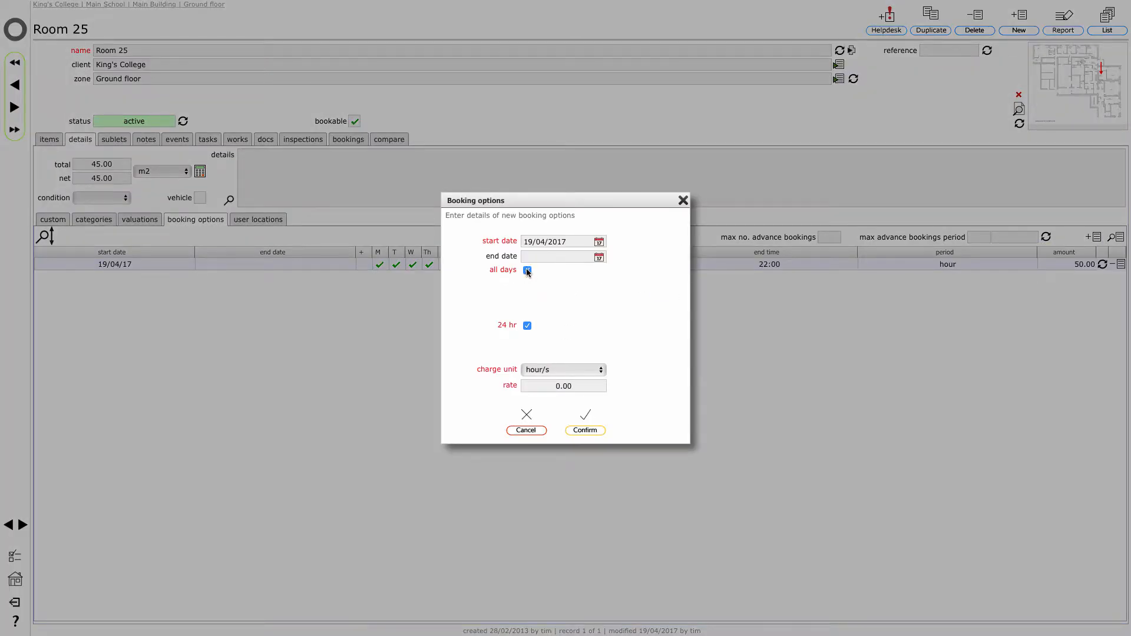
{"action": "left_click", "coordinate": [527, 271]}
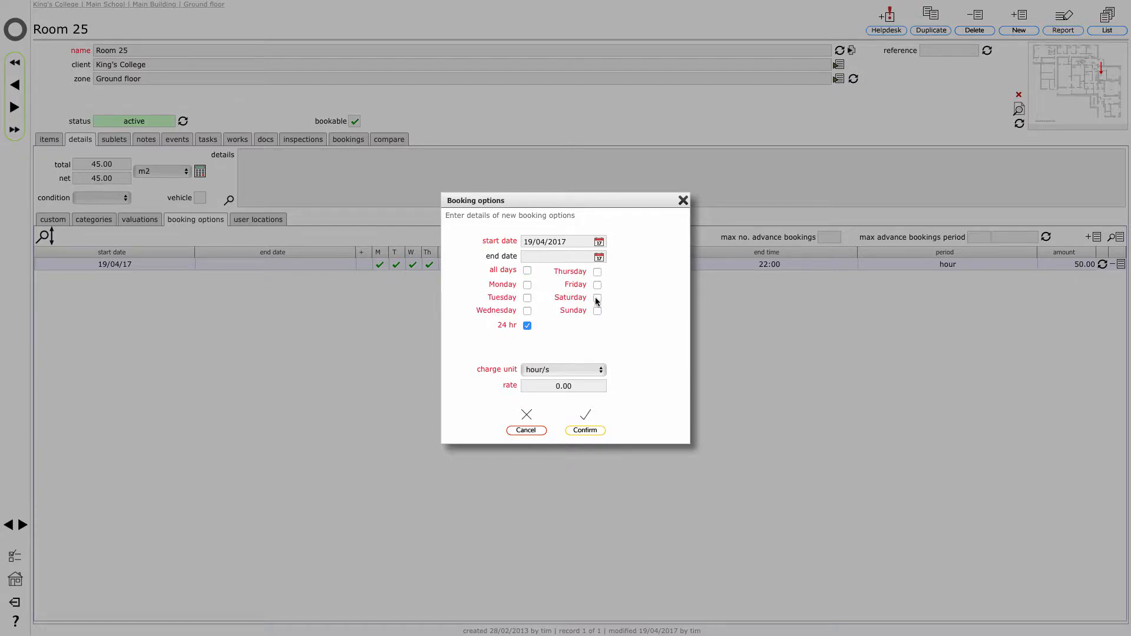
{"action": "left_click", "coordinate": [597, 298]}
{"action": "left_click", "coordinate": [598, 311]}
Replace the weekend option's 24-hour availability with a daily start time of 10:00 and end time of 17:00.
{"action": "left_click", "coordinate": [527, 324]}
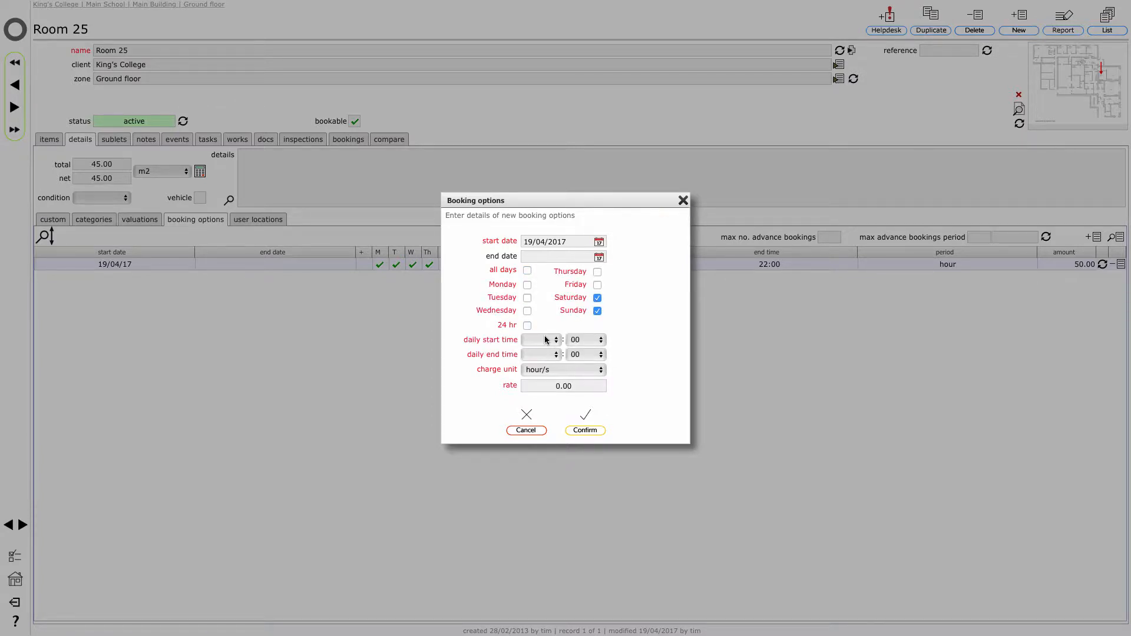
{"action": "left_click", "coordinate": [543, 340]}
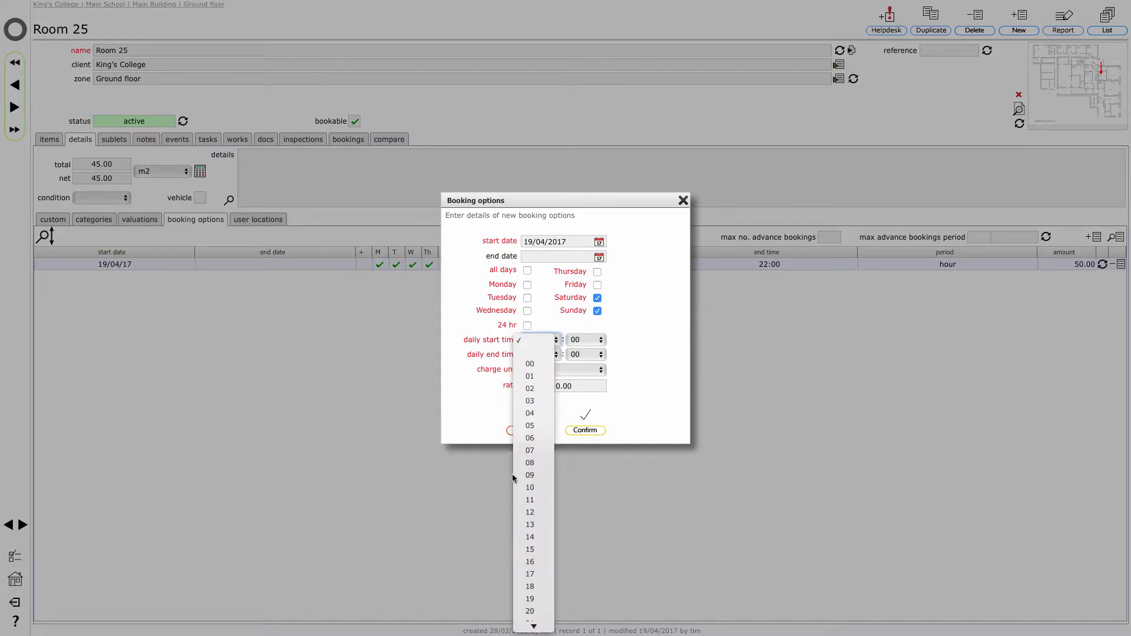
{"action": "left_click", "coordinate": [543, 486]}
{"action": "left_click", "coordinate": [542, 356]}
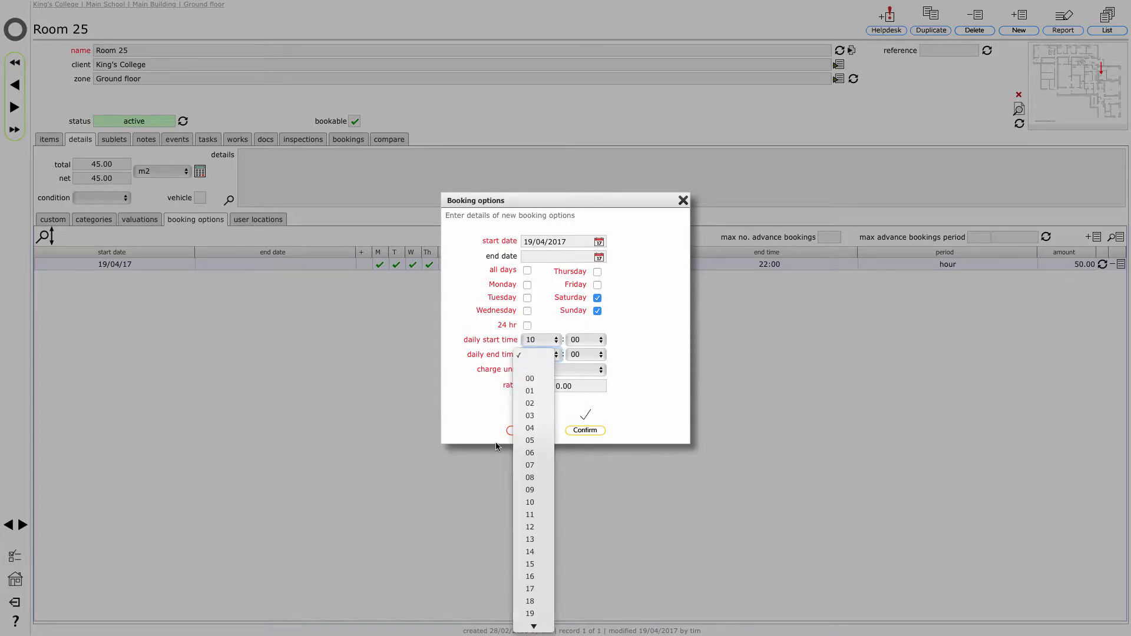
{"action": "left_click", "coordinate": [533, 589]}
Set the weekend hourly rate to 60.00 and save the booking option.
{"action": "left_click", "coordinate": [546, 384]}
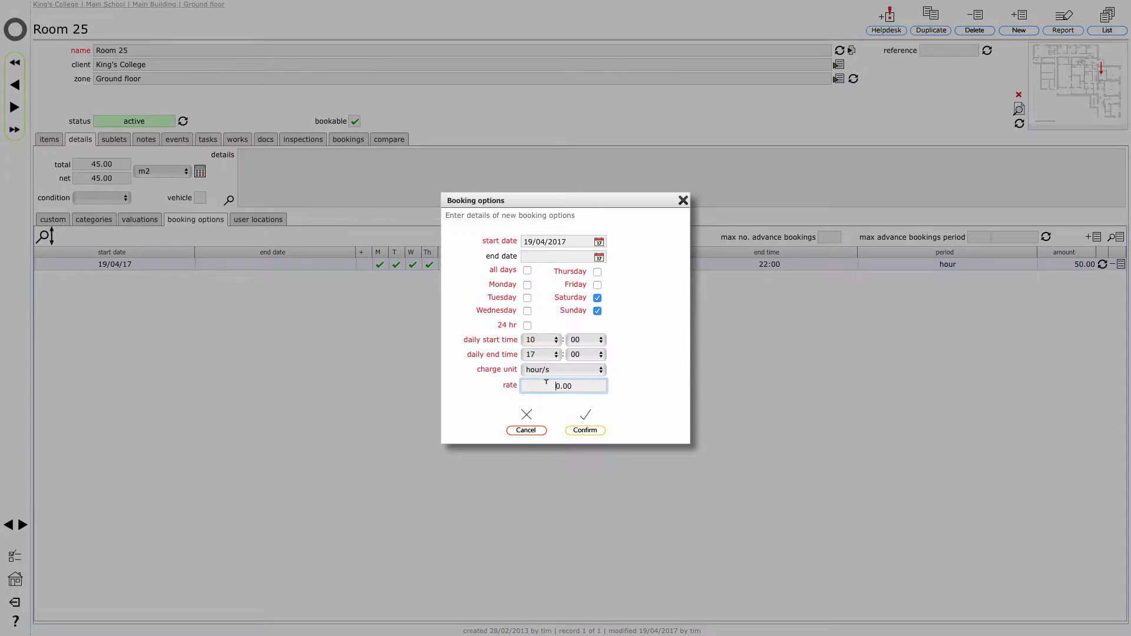
{"action": "type", "text": "6"}
{"action": "left_click", "coordinate": [662, 402]}
{"action": "left_click", "coordinate": [585, 430]}
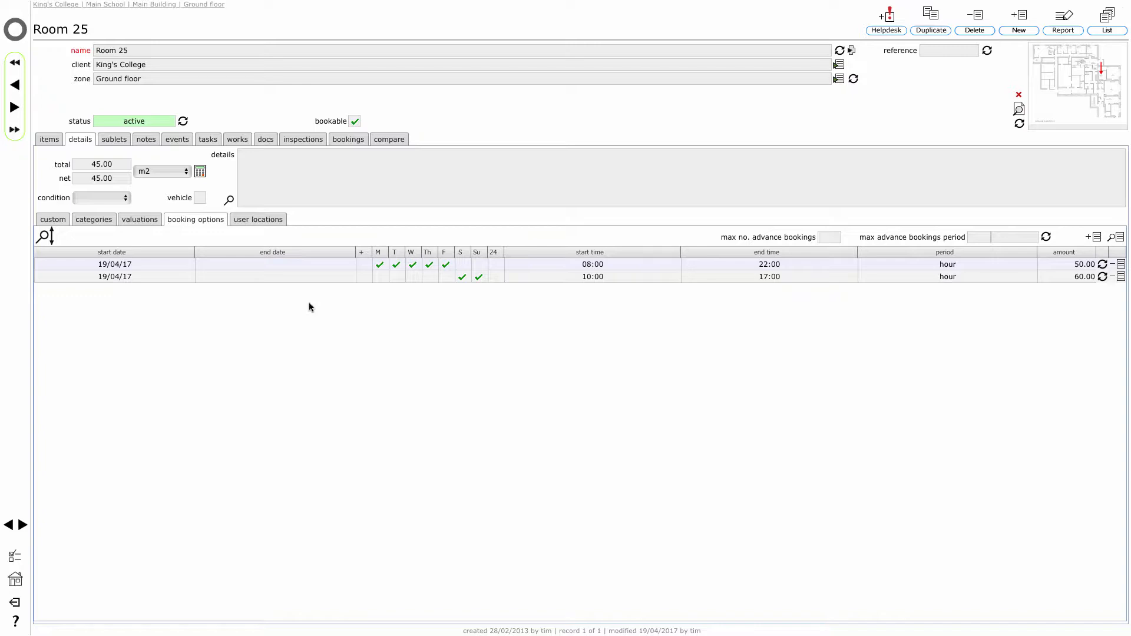
Return to the home screen, search the sites for "minibus" and open the Minibus 2 record in Garages, Ground floor.
{"action": "left_click", "coordinate": [14, 36]}
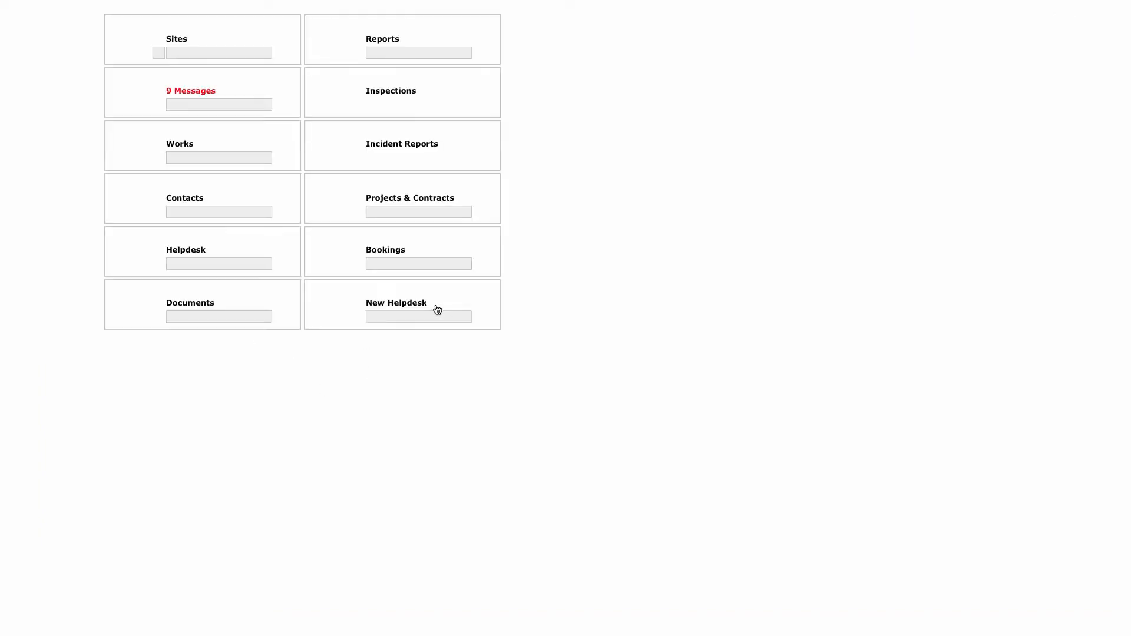
{"action": "left_click", "coordinate": [219, 51]}
{"action": "type", "text": "minibus"}
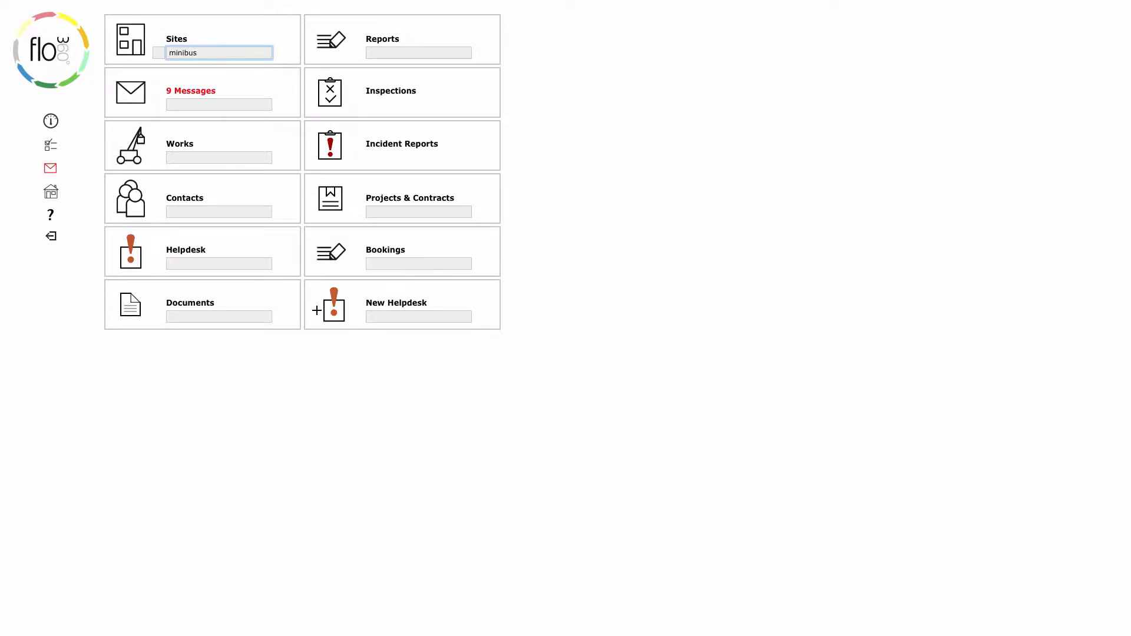
{"action": "key", "text": "Return"}
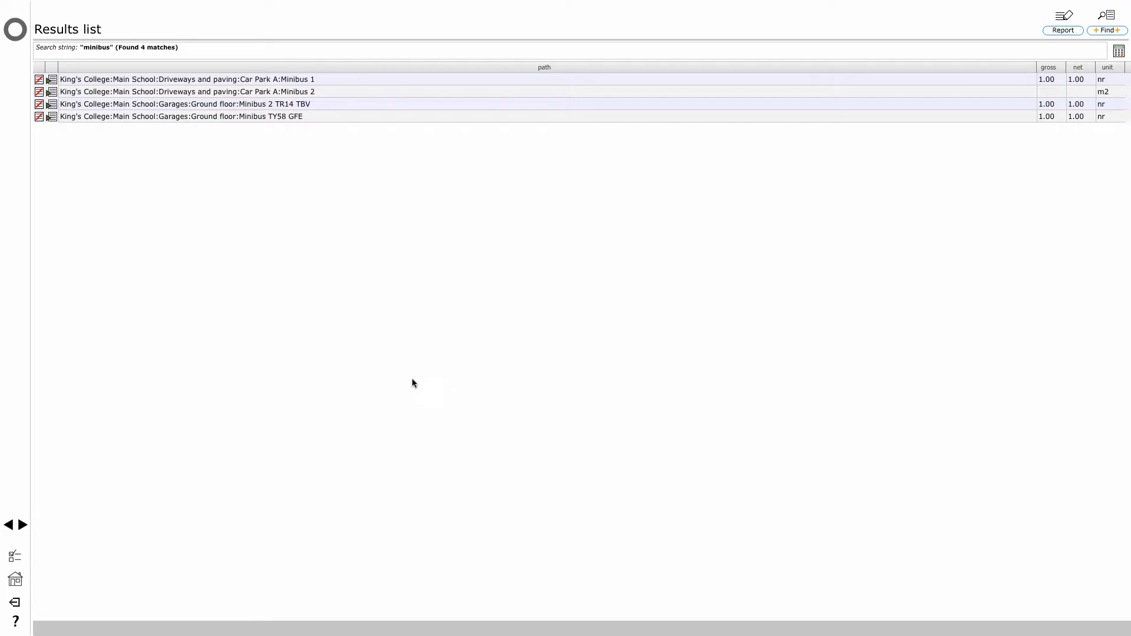
{"action": "left_click", "coordinate": [52, 103]}
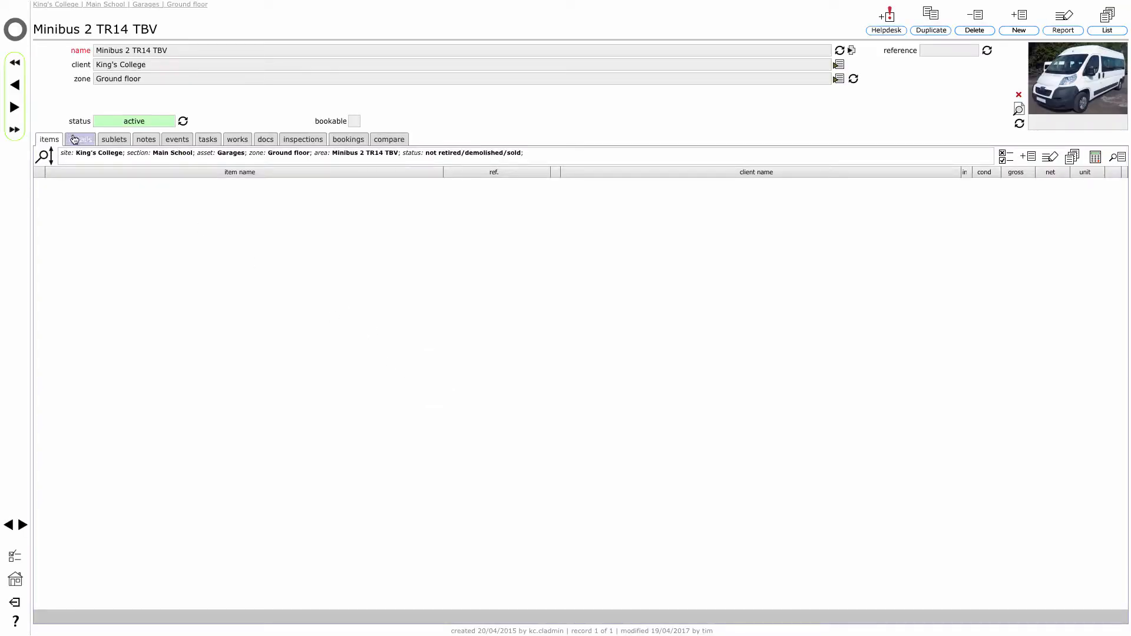
Add a booking option to the minibus details for all days, 24 hours, at a rate of 50.00 per hour.
{"action": "left_click", "coordinate": [83, 141]}
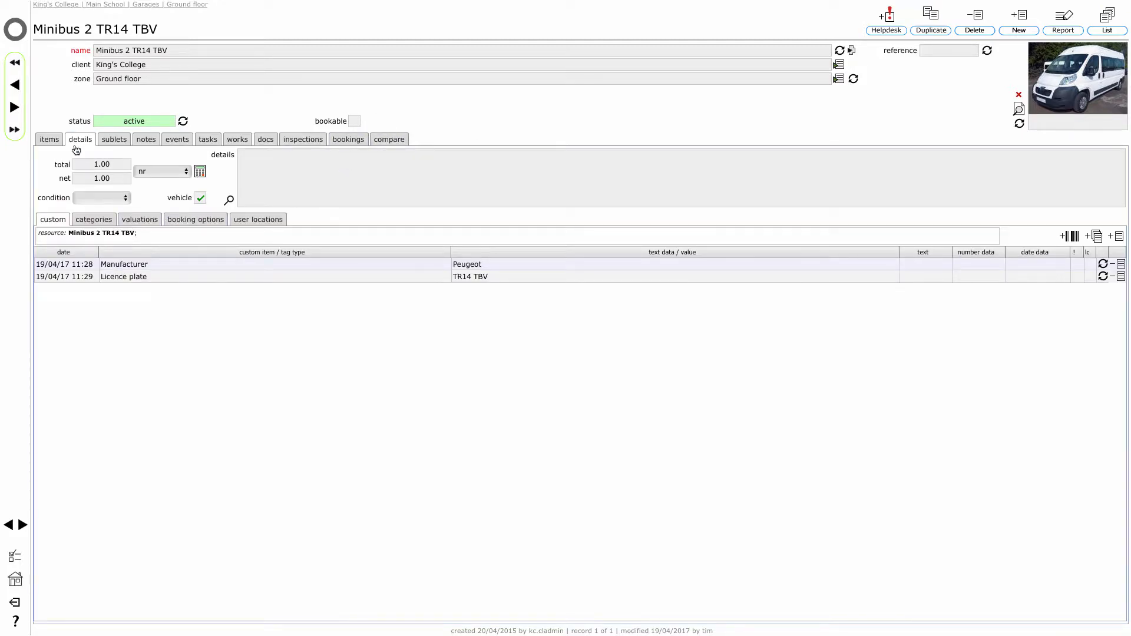
{"action": "left_click", "coordinate": [195, 220]}
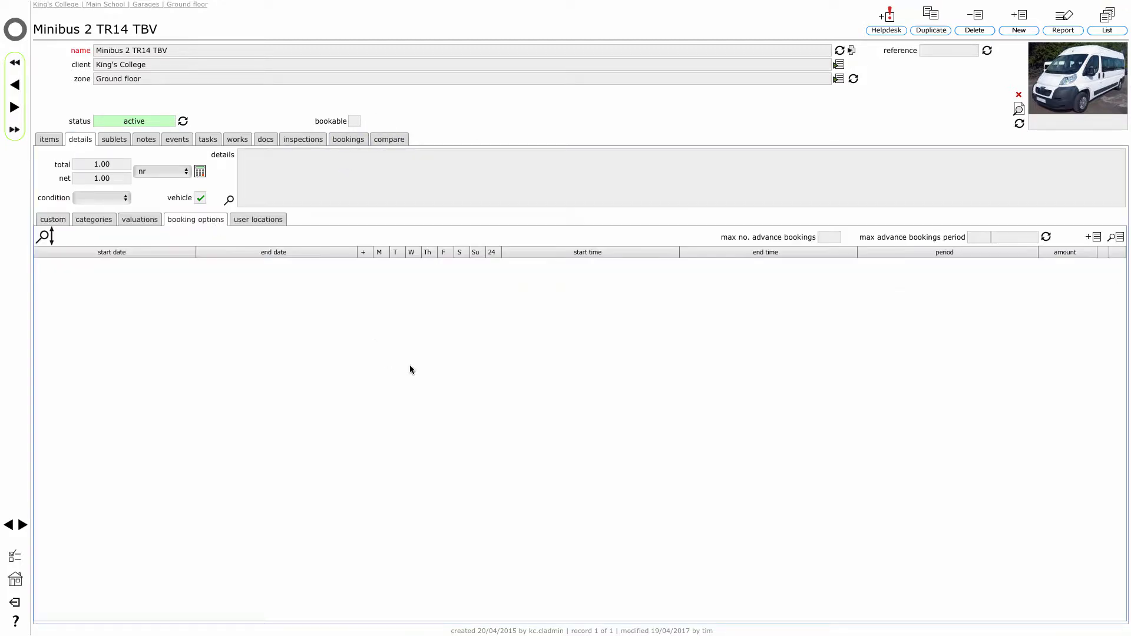
{"action": "left_click", "coordinate": [1096, 238]}
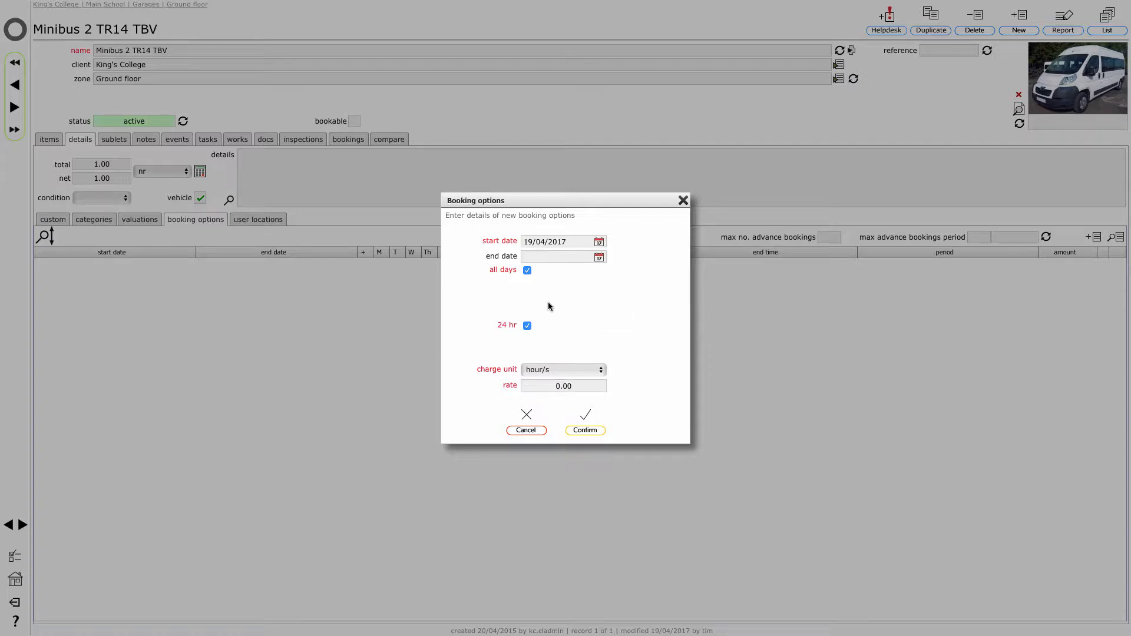
{"action": "left_click", "coordinate": [542, 385]}
{"action": "type", "text": "5"}
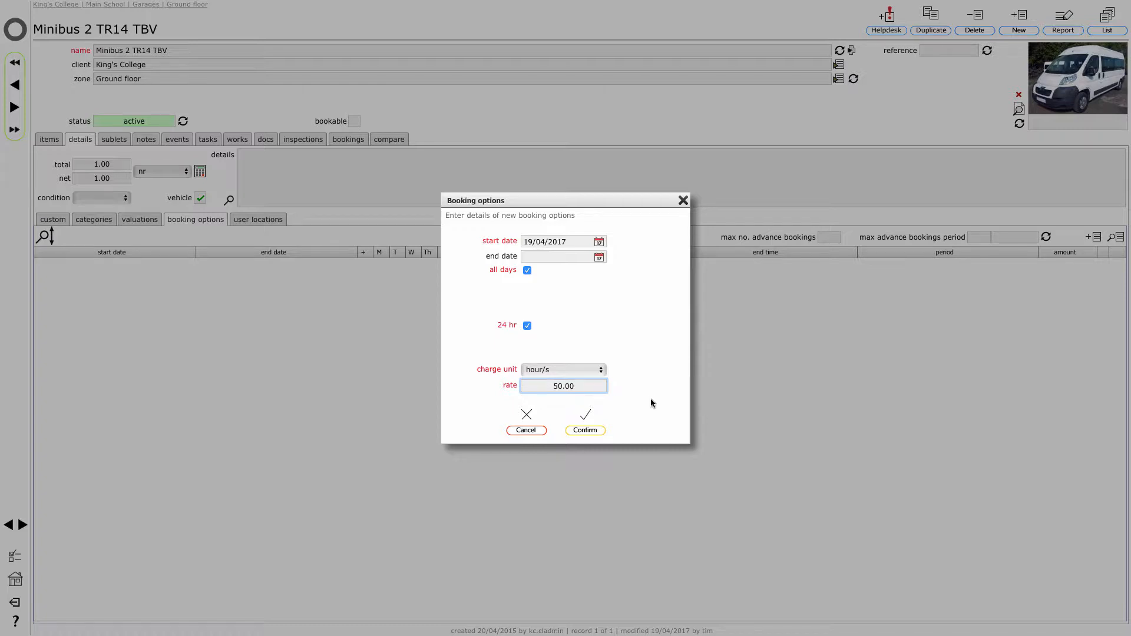
{"action": "left_click", "coordinate": [584, 430]}
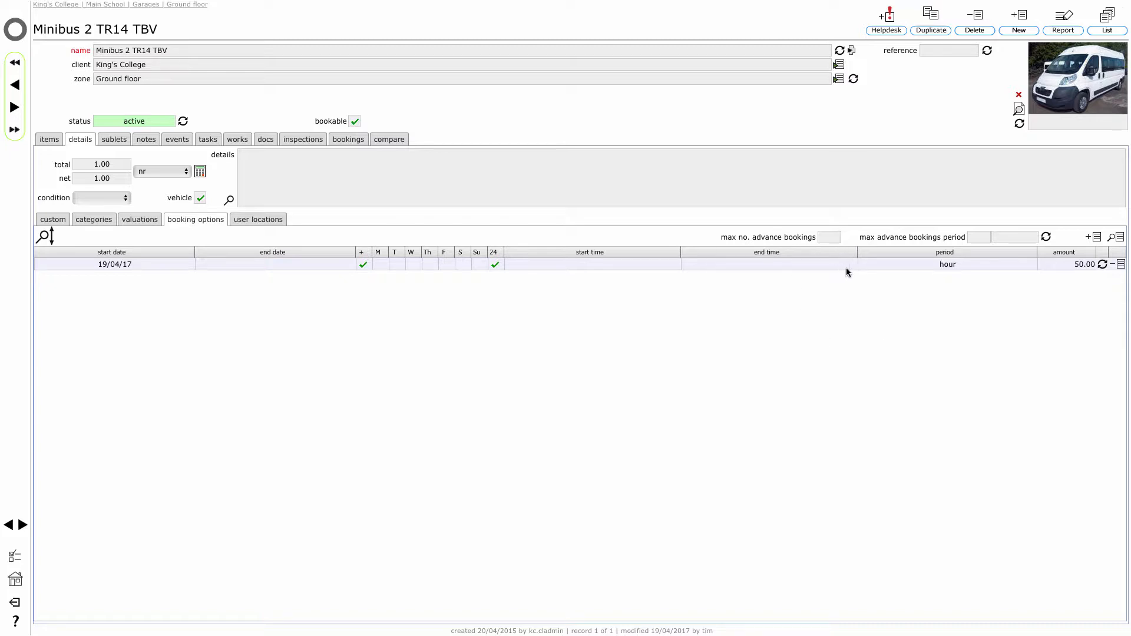
Set the minibus's maximum number of advance bookings to 6.
{"action": "left_click", "coordinate": [1045, 236]}
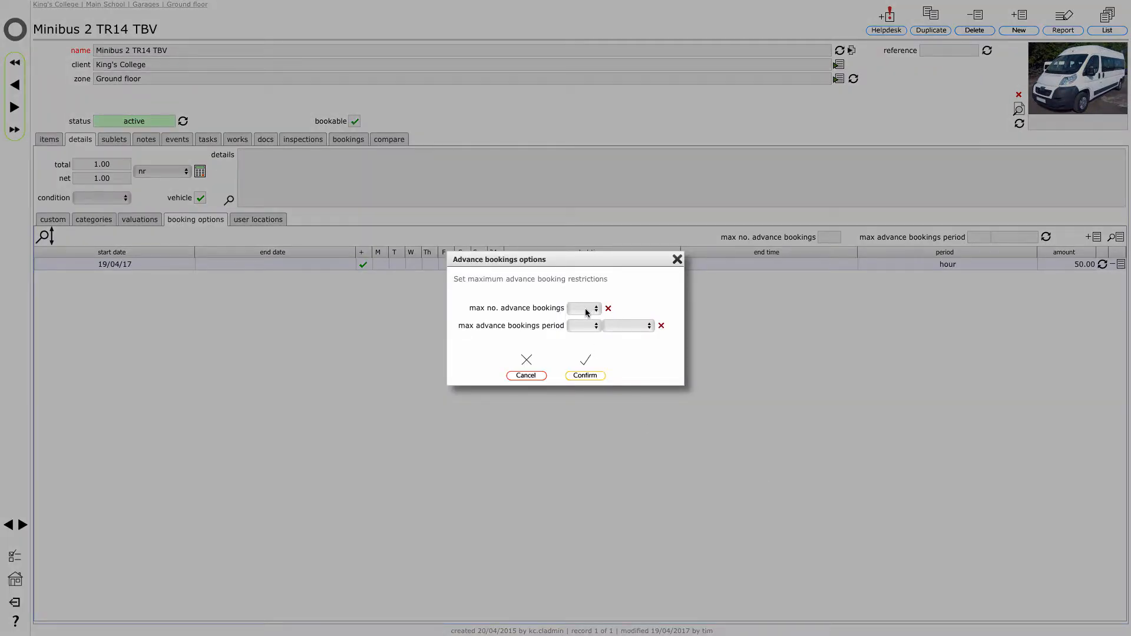
{"action": "left_click", "coordinate": [587, 312]}
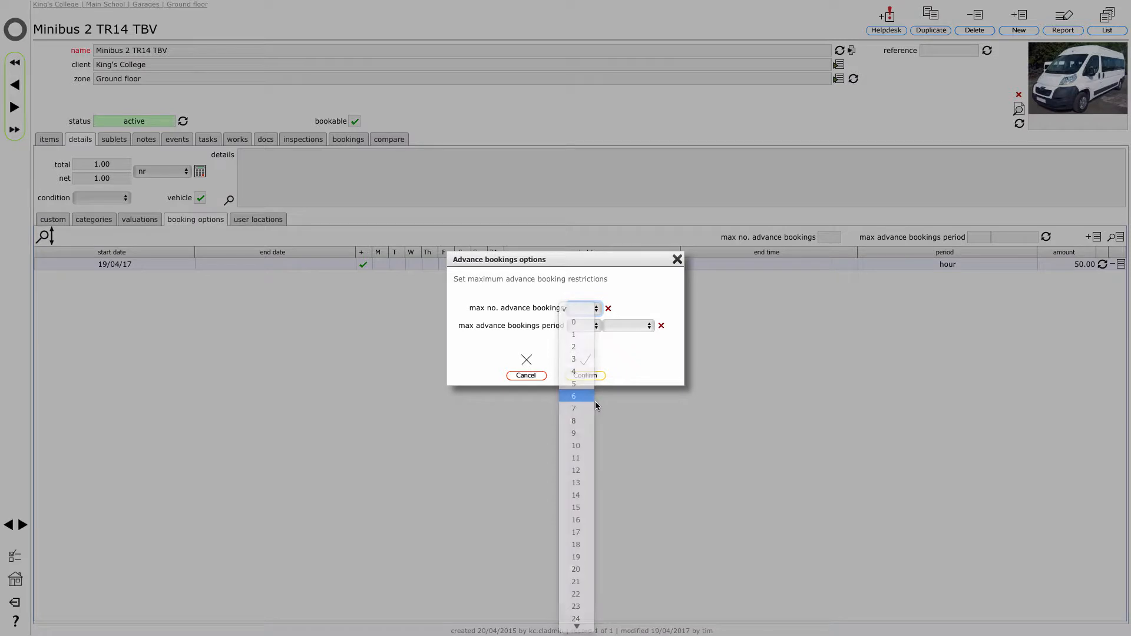
{"action": "left_click", "coordinate": [596, 404]}
Set the minibus's maximum advance bookings period to 12 weeks and save the advance booking restrictions.
{"action": "left_click", "coordinate": [583, 328]}
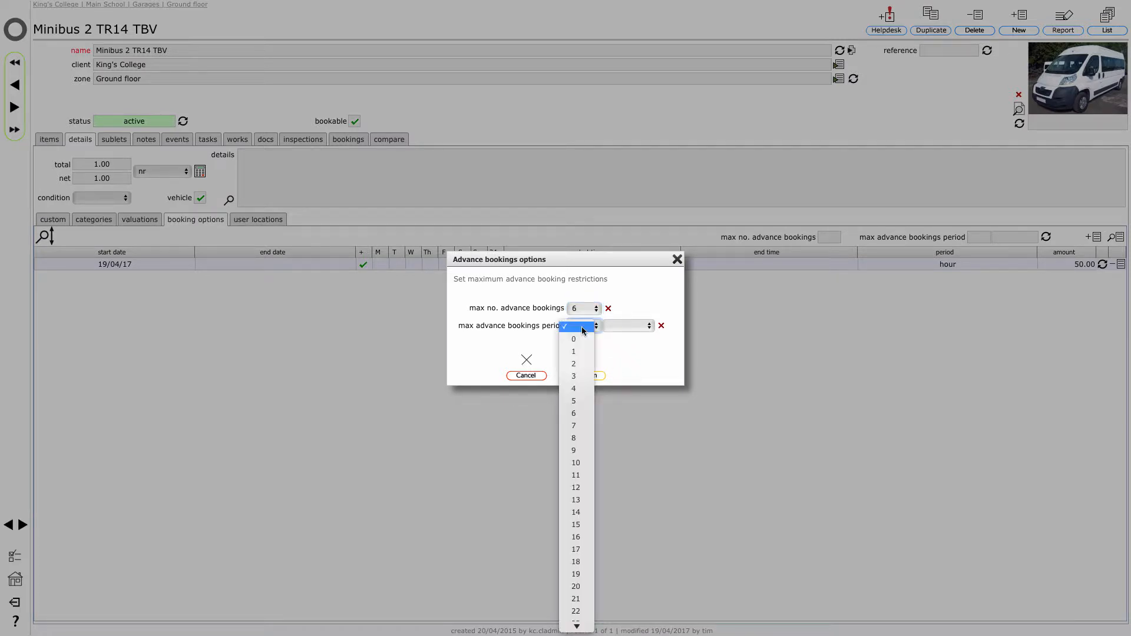
{"action": "left_click", "coordinate": [580, 377]}
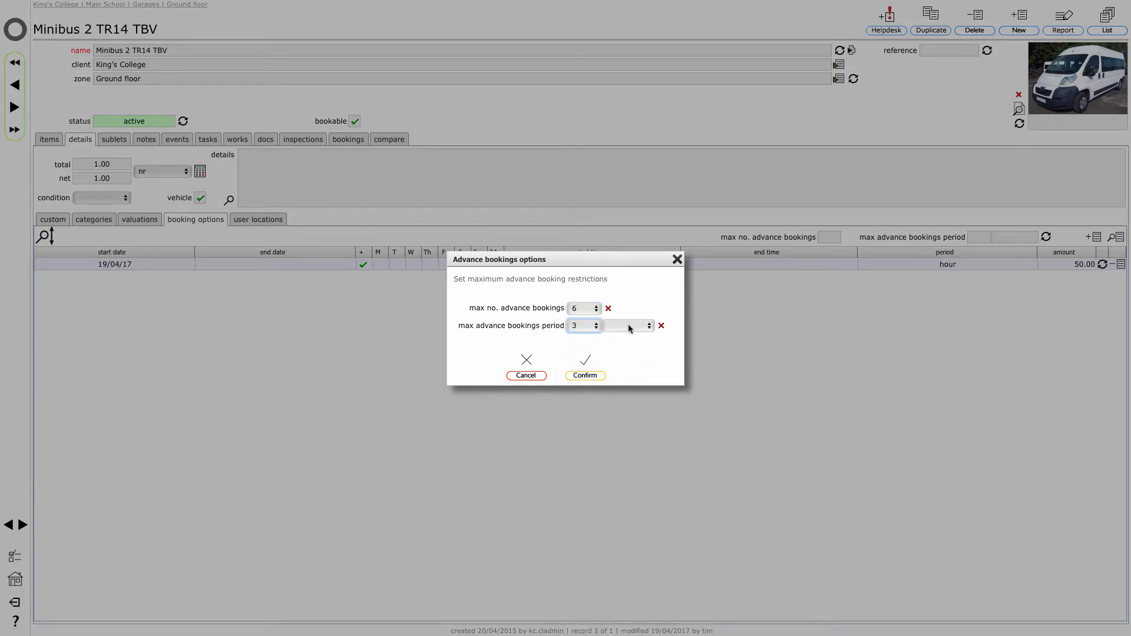
{"action": "left_click", "coordinate": [629, 327]}
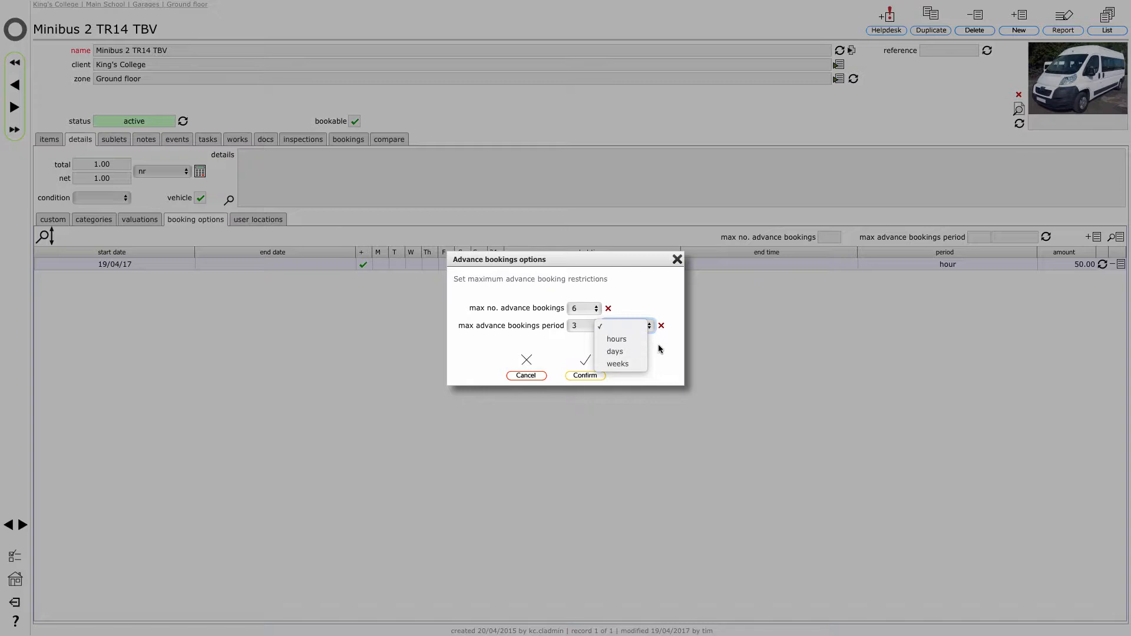
{"action": "left_click", "coordinate": [634, 364]}
{"action": "left_click", "coordinate": [585, 326]}
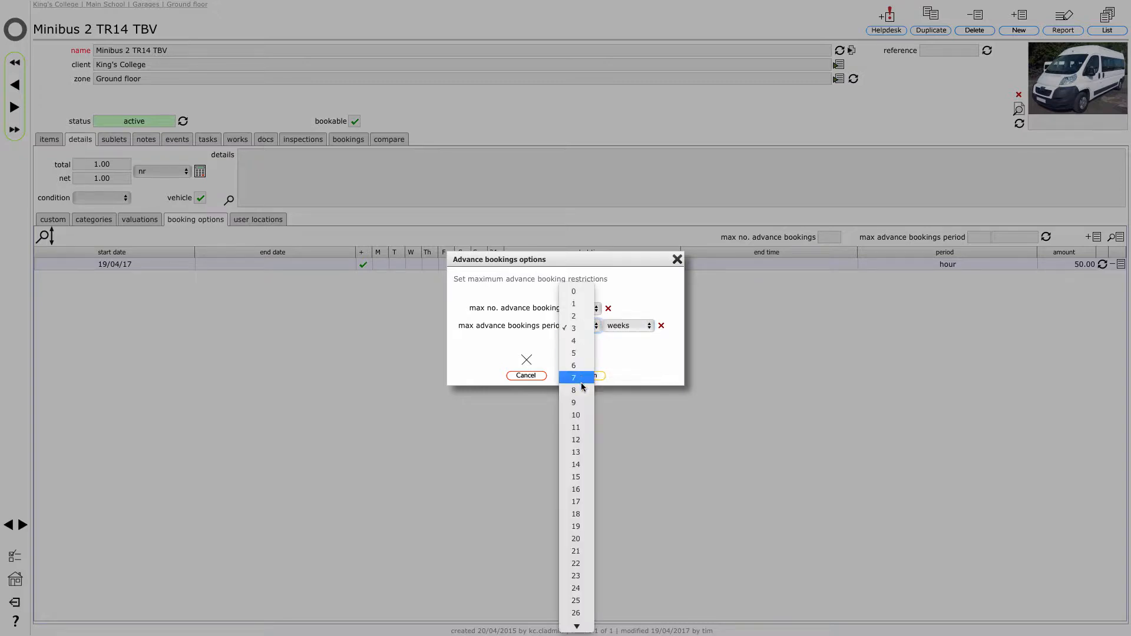
{"action": "left_click", "coordinate": [576, 439]}
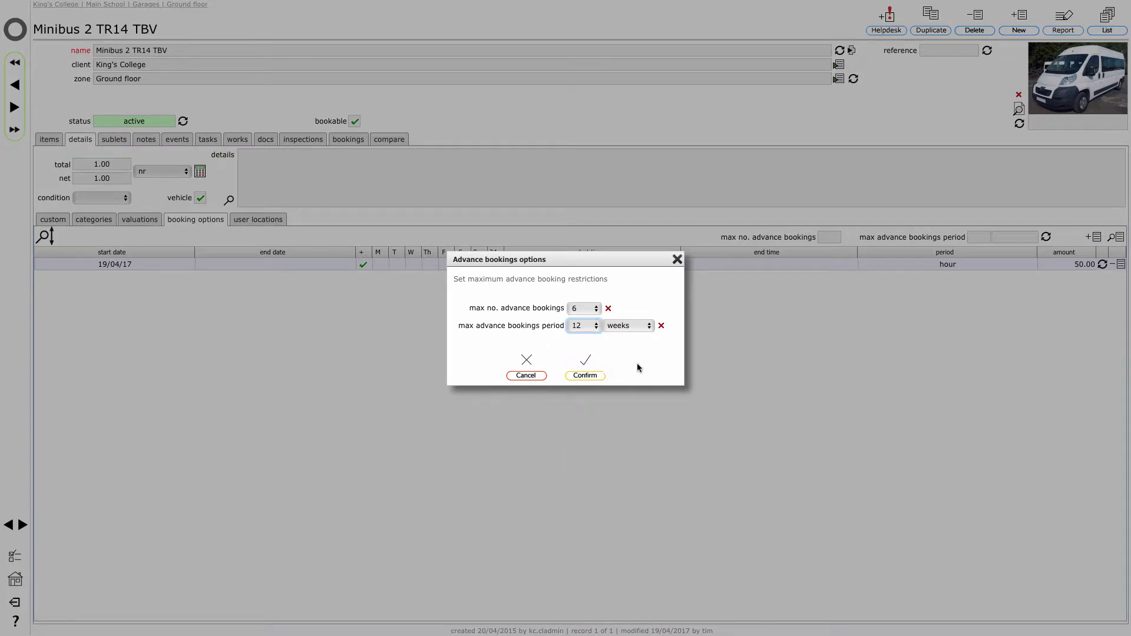
{"action": "left_click", "coordinate": [592, 377]}
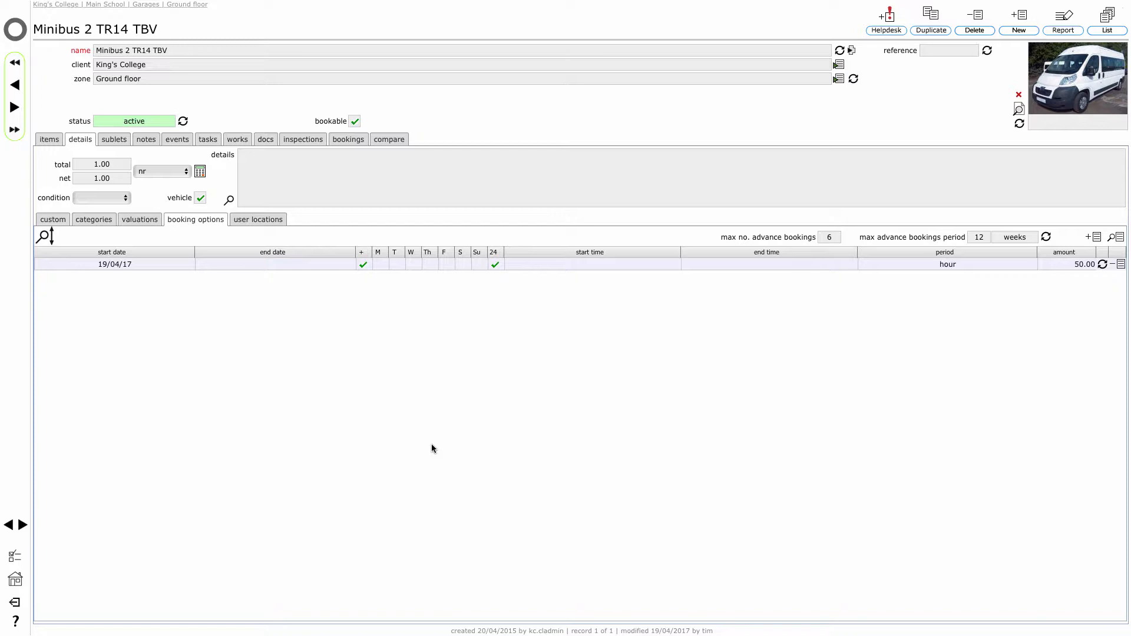
Start a new booking for Minibus 2 from 24/04/17 08:00 to 24/04/17 15:00 and select the minibus as the resource.
{"action": "left_click", "coordinate": [348, 143]}
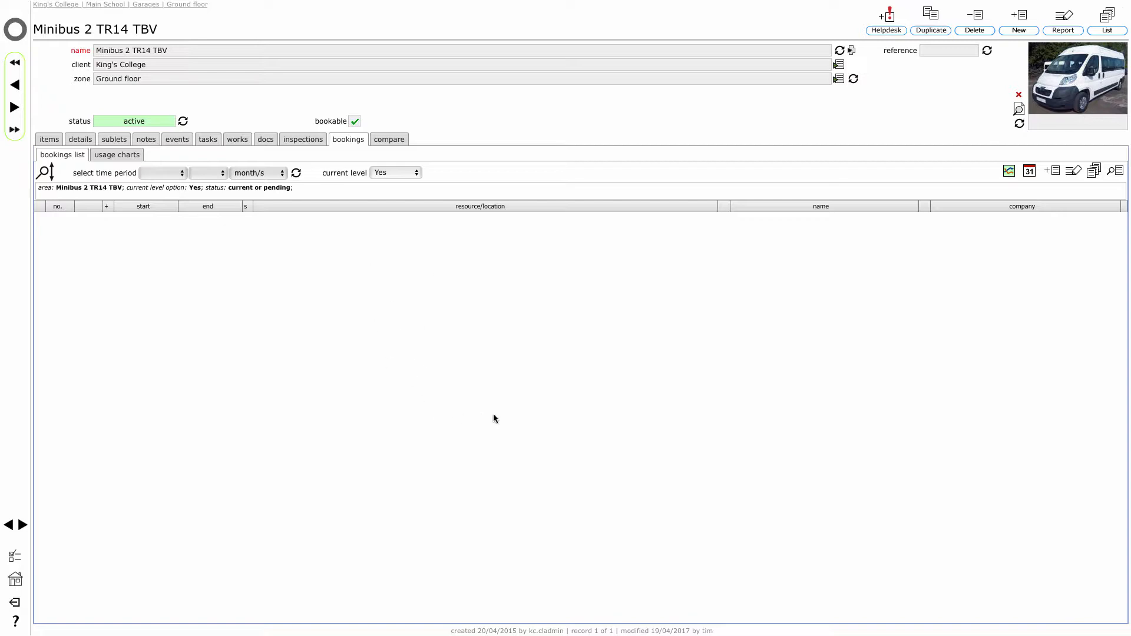
{"action": "left_click", "coordinate": [1052, 172]}
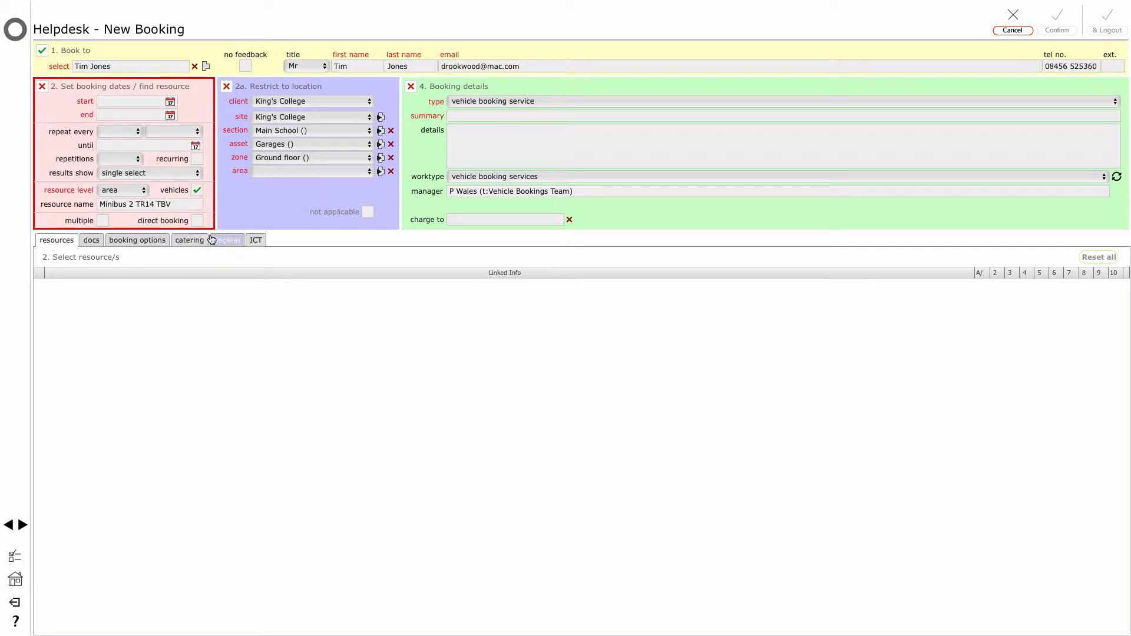
{"action": "left_click", "coordinate": [169, 101]}
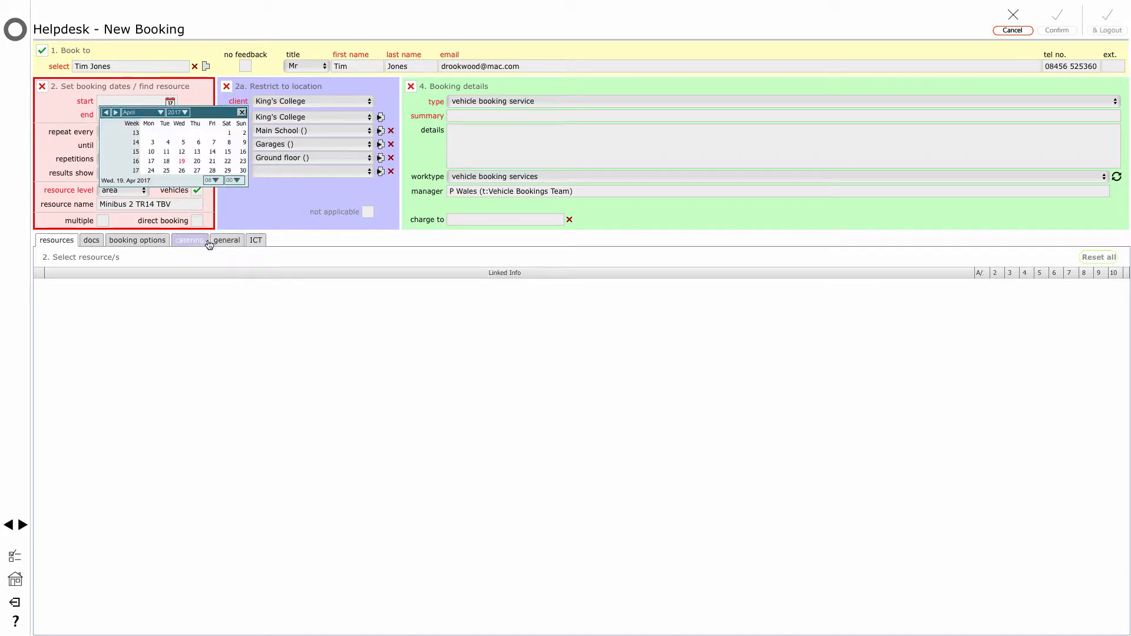
{"action": "left_click", "coordinate": [151, 170]}
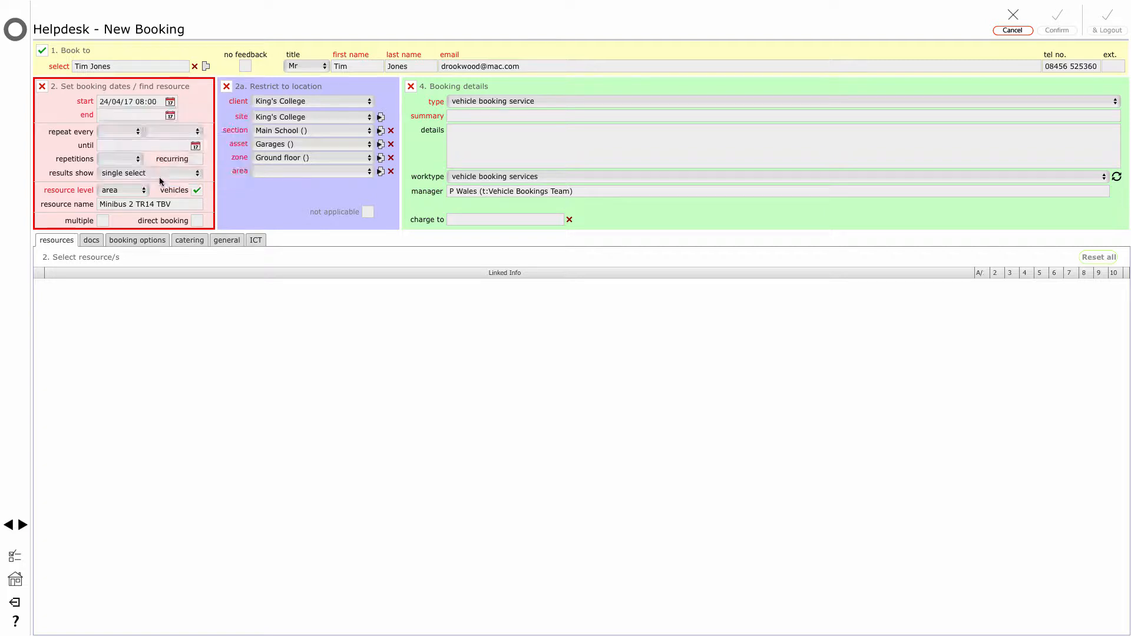
{"action": "left_click", "coordinate": [145, 115]}
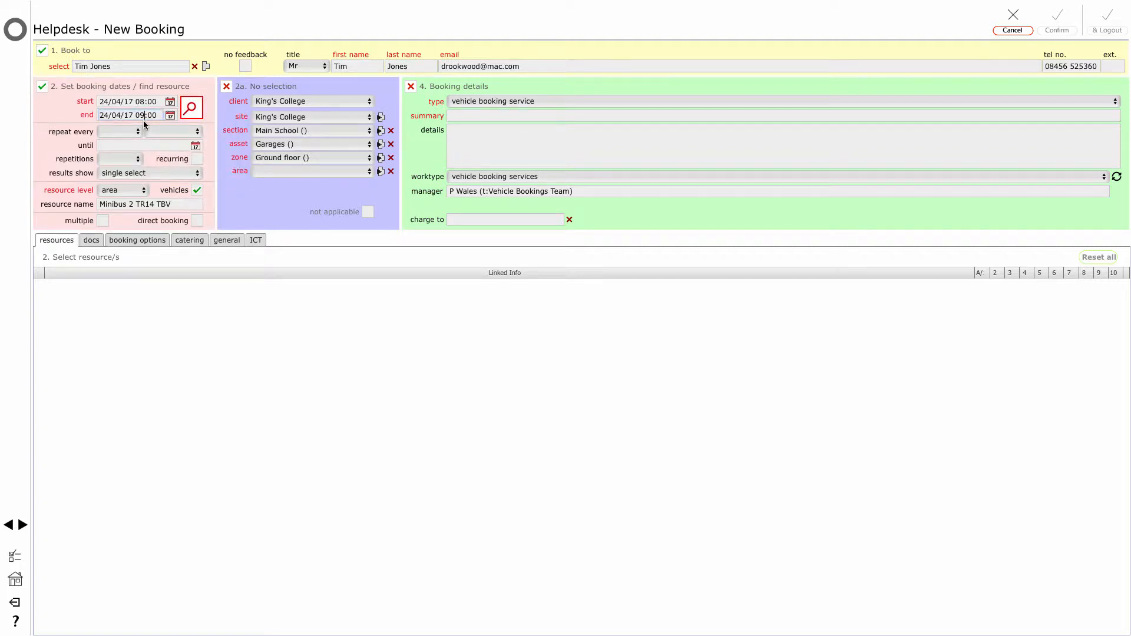
{"action": "key", "text": "BackSpace"}
{"action": "key", "text": "BackSpace"}
{"action": "type", "text": "15"}
{"action": "left_click", "coordinate": [191, 111]}
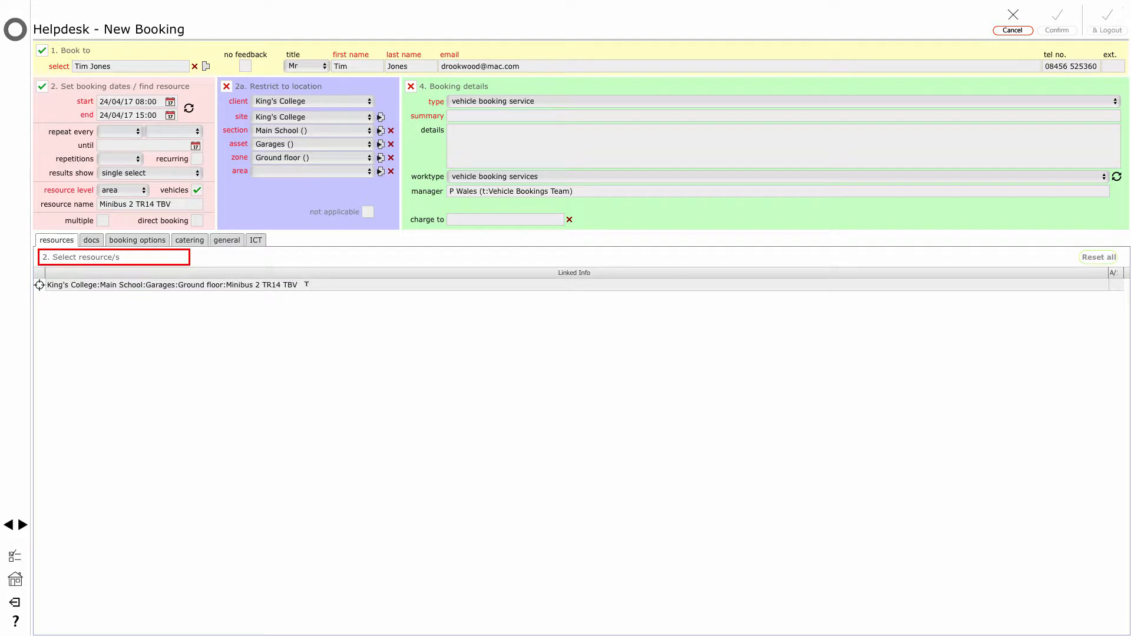
{"action": "left_click", "coordinate": [38, 286]}
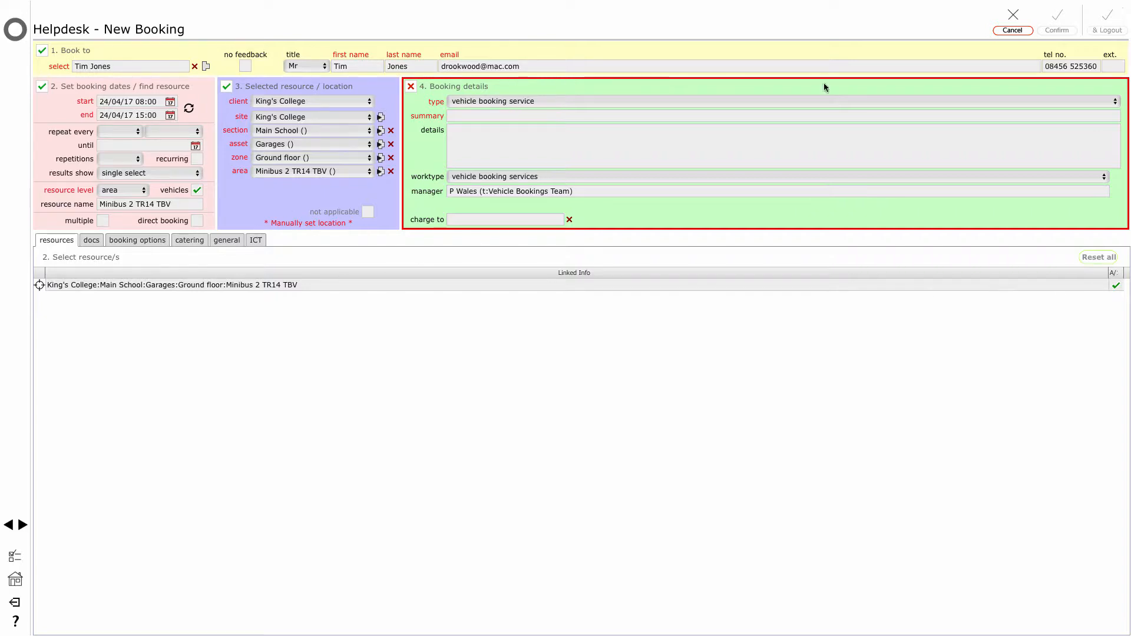
Enter the summary "Field trip year 4", submit the vehicle booking and open its linked booking record.
{"action": "left_click", "coordinate": [472, 115]}
{"action": "type", "text": "F"}
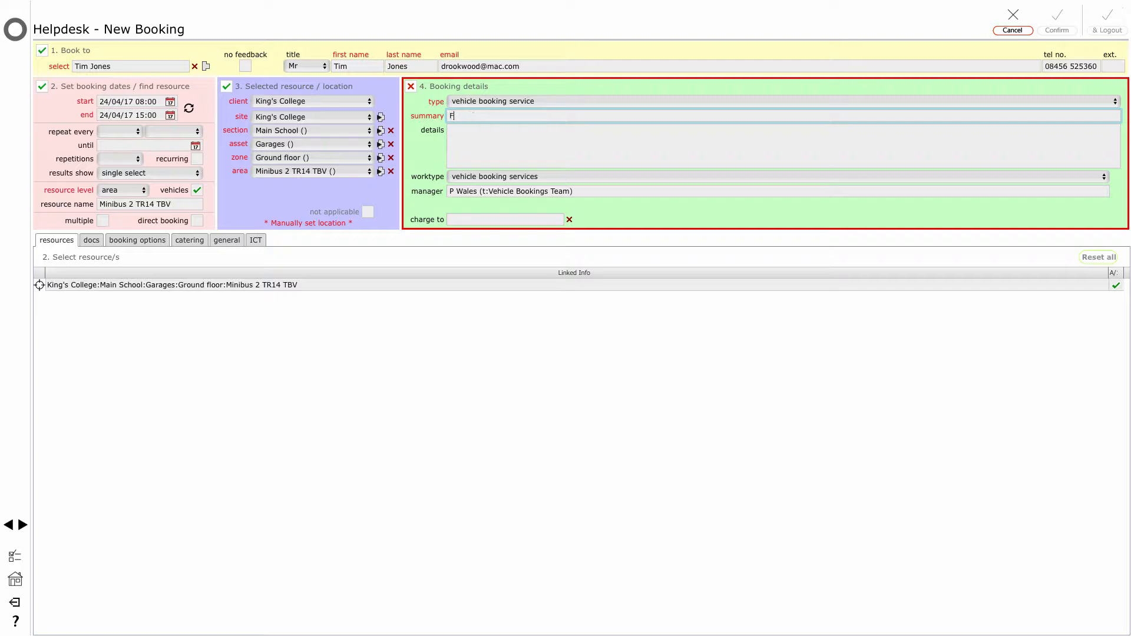
{"action": "type", "text": "ield mtrip"}
{"action": "key", "text": "BackSpace"}
{"action": "left_click", "coordinate": [524, 117]}
{"action": "type", "text": "year 4"}
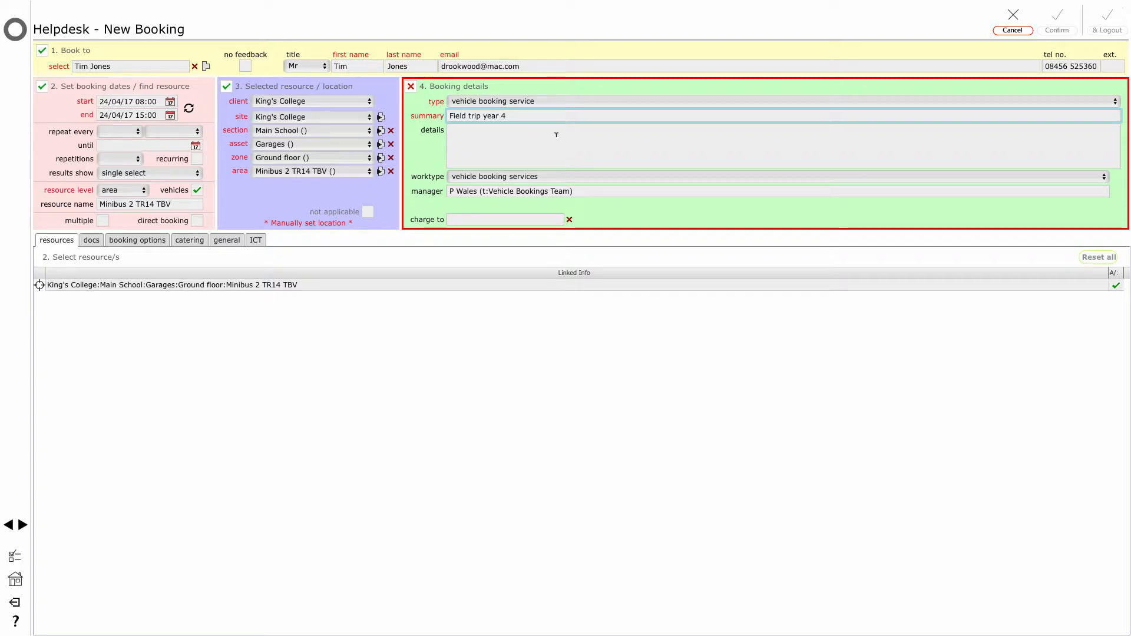
{"action": "left_click", "coordinate": [712, 348]}
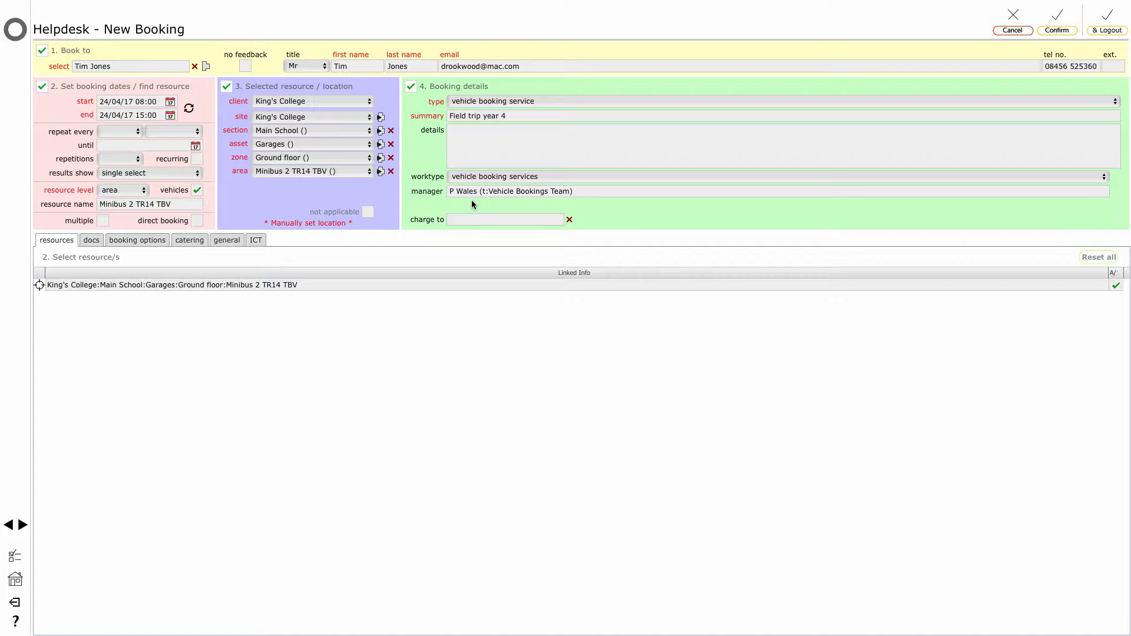
{"action": "left_click", "coordinate": [1057, 27]}
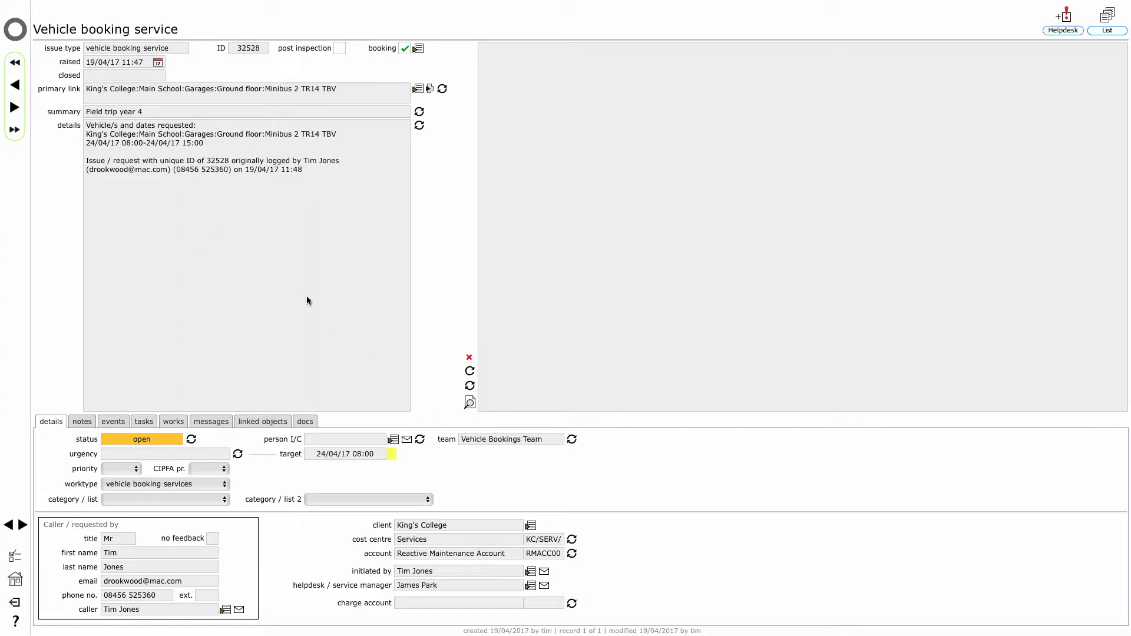
{"action": "left_click", "coordinate": [417, 51]}
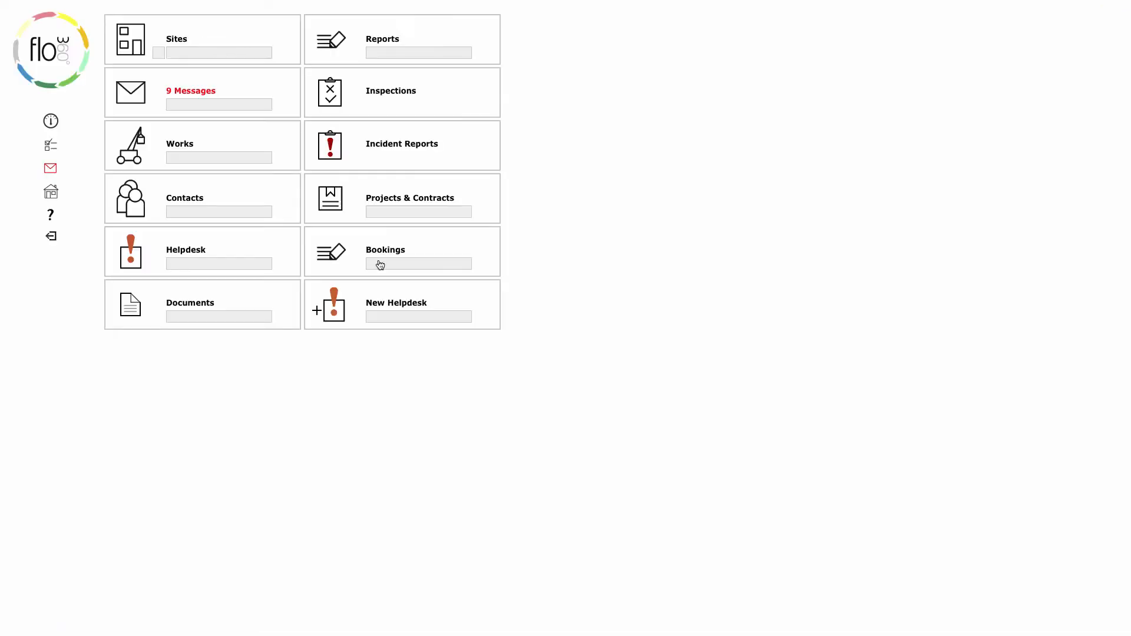
Search the sites for "room 25" and open the Room 25 record in King's College Main Building, Ground floor.
{"action": "left_click", "coordinate": [206, 49]}
{"action": "type", "text": "r"}
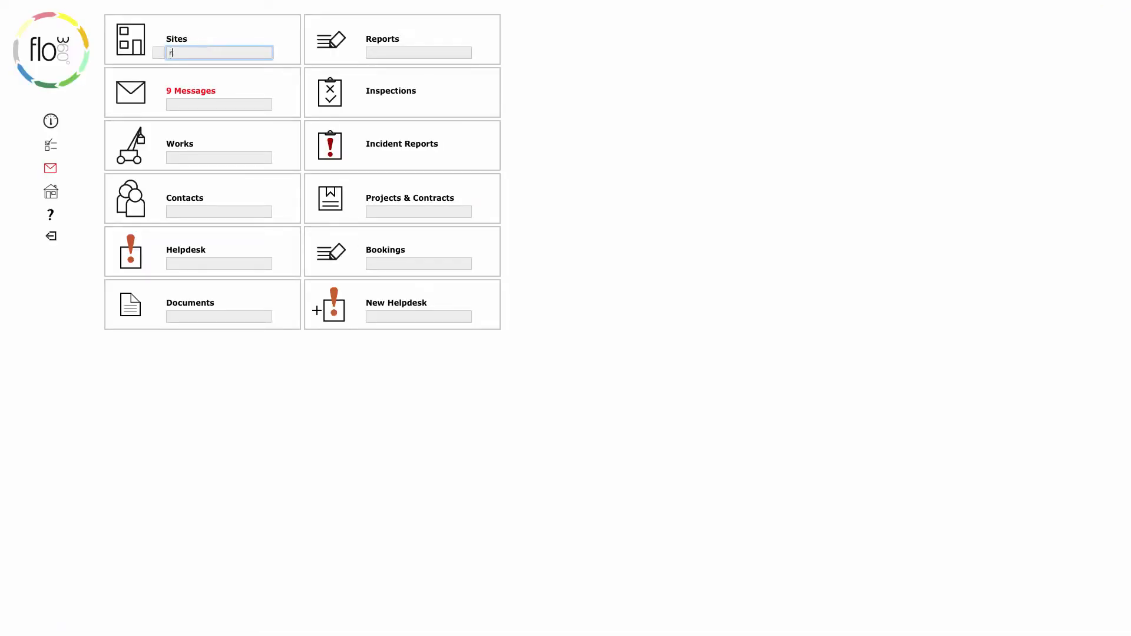
{"action": "type", "text": "oom 25"}
{"action": "key", "text": "Return"}
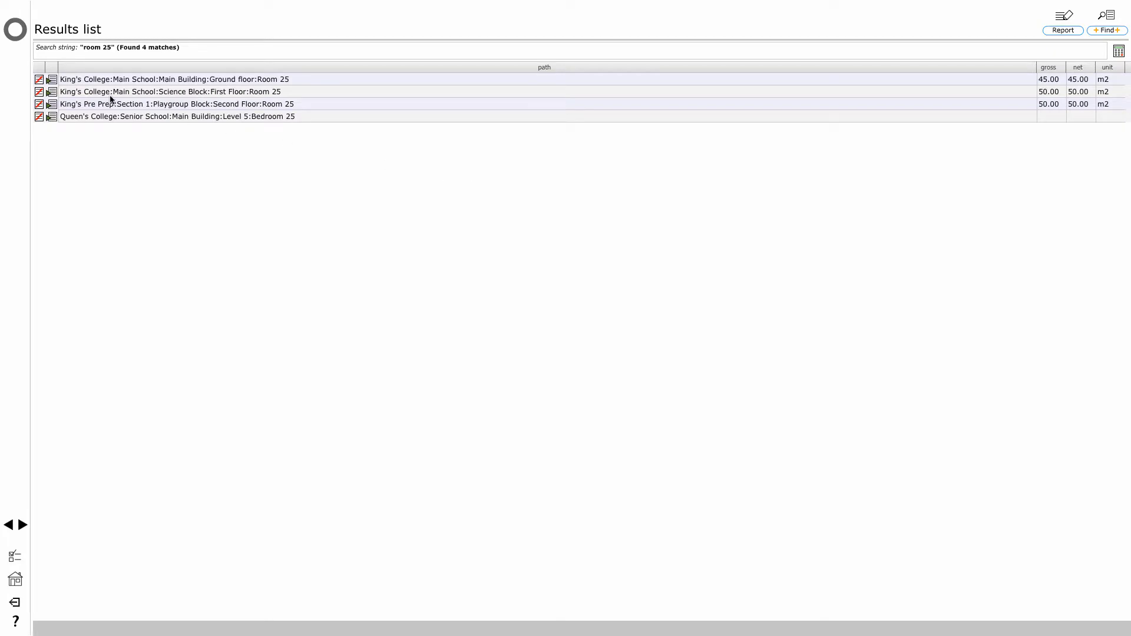
{"action": "left_click", "coordinate": [51, 81]}
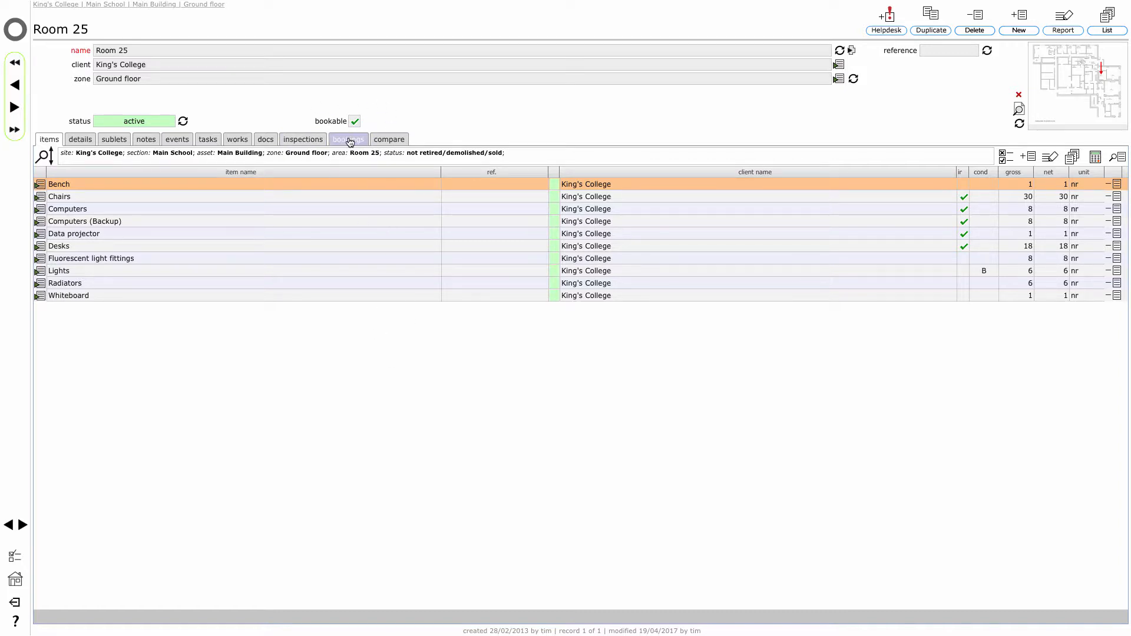
Start a new booking for Room 25 from 25/04/17 08:00 to 25/04/17 12:00.
{"action": "left_click", "coordinate": [348, 140]}
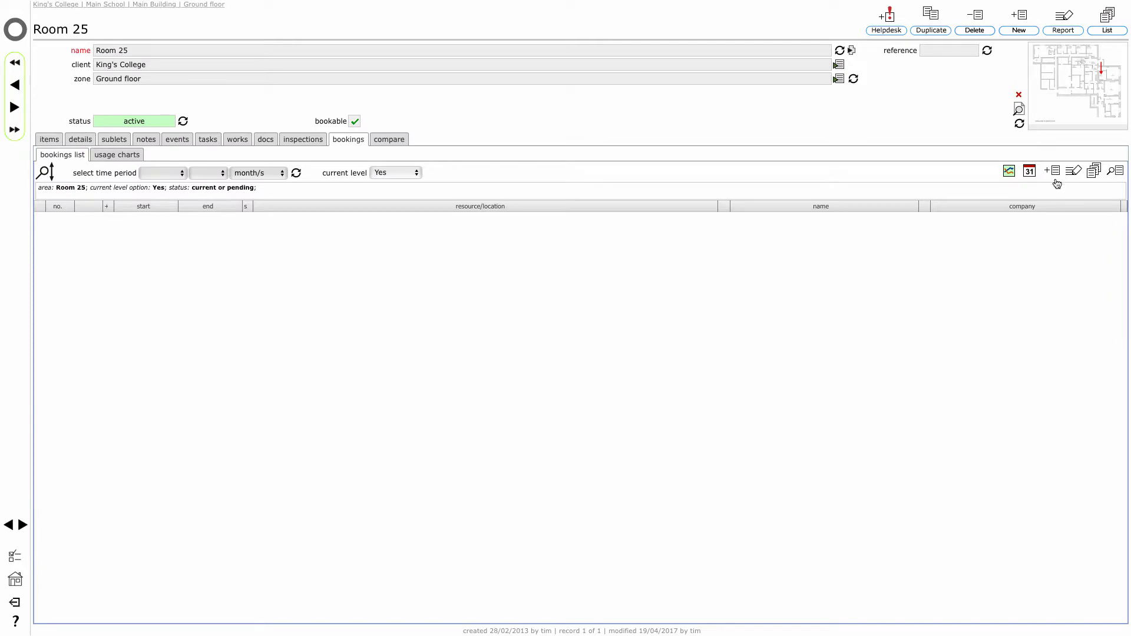
{"action": "left_click", "coordinate": [1054, 175]}
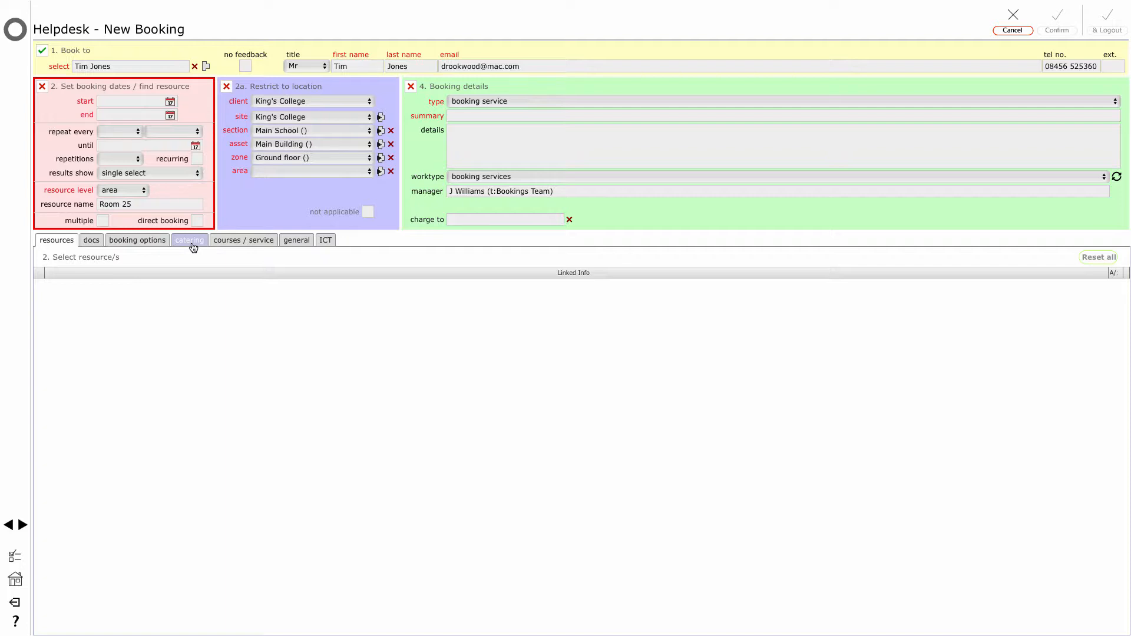
{"action": "left_click", "coordinate": [171, 102]}
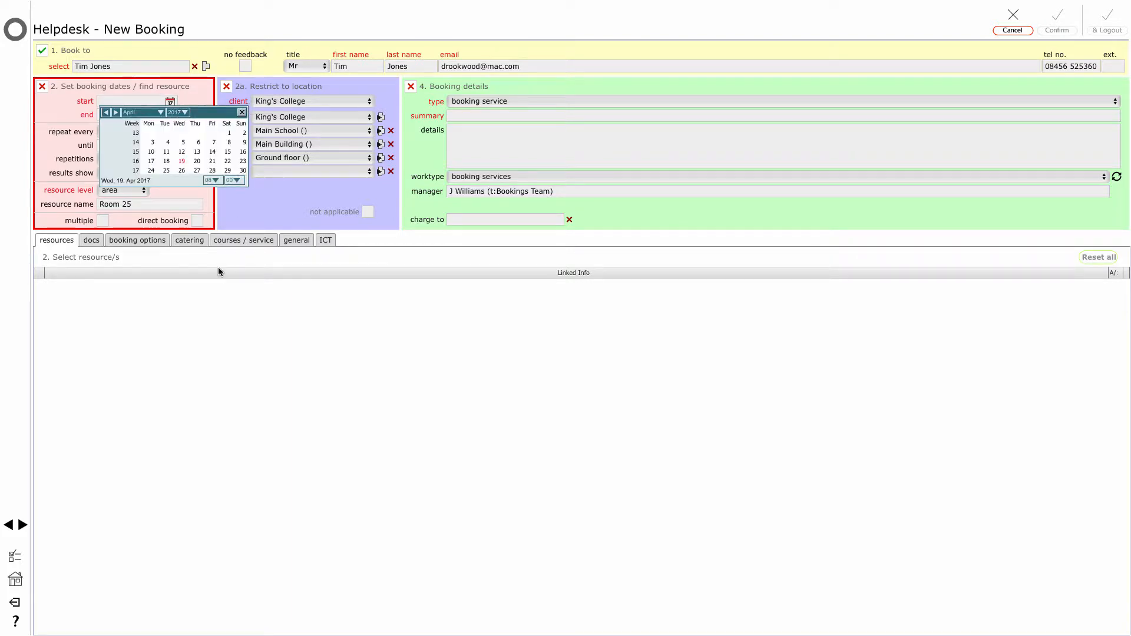
{"action": "left_click", "coordinate": [167, 171]}
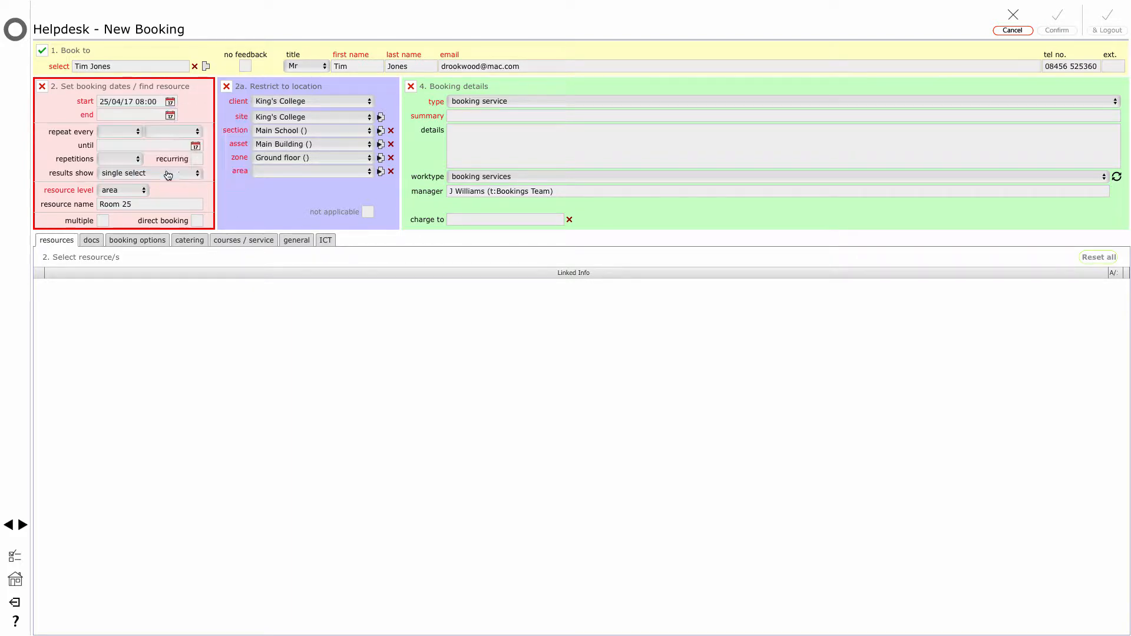
{"action": "left_click", "coordinate": [144, 114]}
{"action": "key", "text": "BackSpace"}
{"action": "key", "text": "BackSpace"}
{"action": "type", "text": "12"}
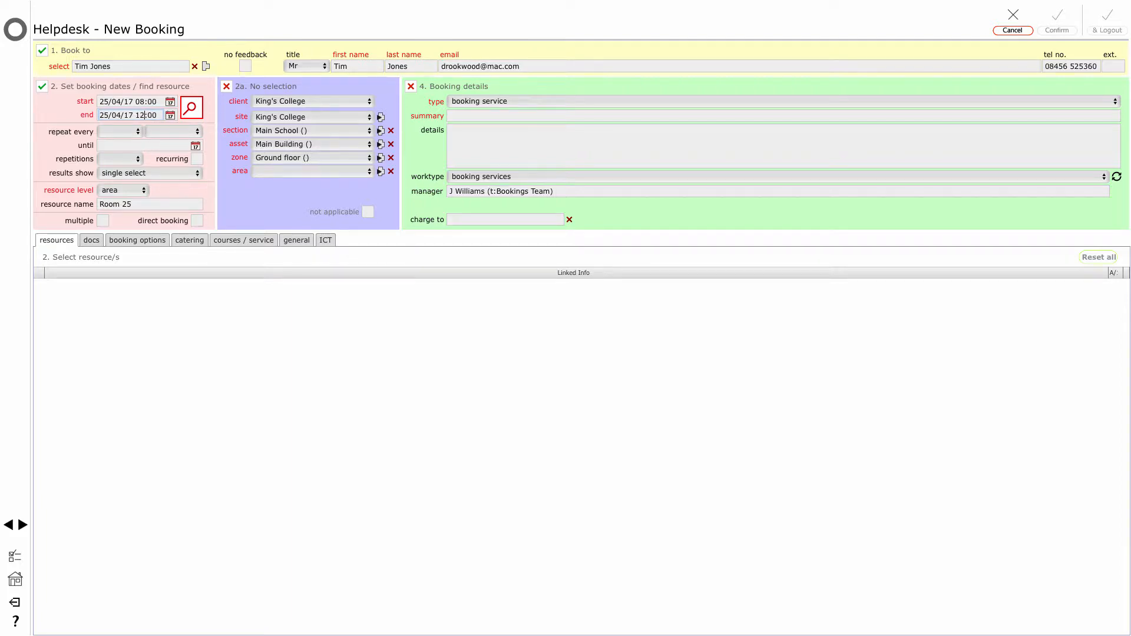
Repeat the booking every 1 week with 5 repetitions and select Room 25 as the resource.
{"action": "left_click", "coordinate": [121, 131]}
{"action": "left_click", "coordinate": [119, 142]}
{"action": "left_click", "coordinate": [176, 132]}
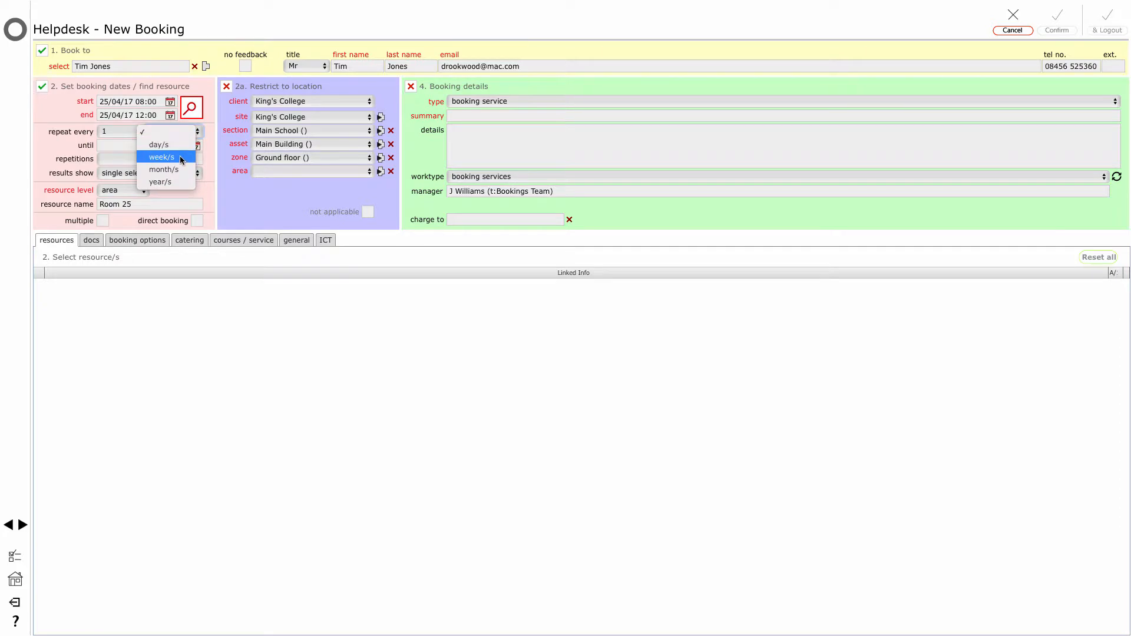
{"action": "left_click", "coordinate": [181, 157]}
{"action": "left_click", "coordinate": [125, 161]}
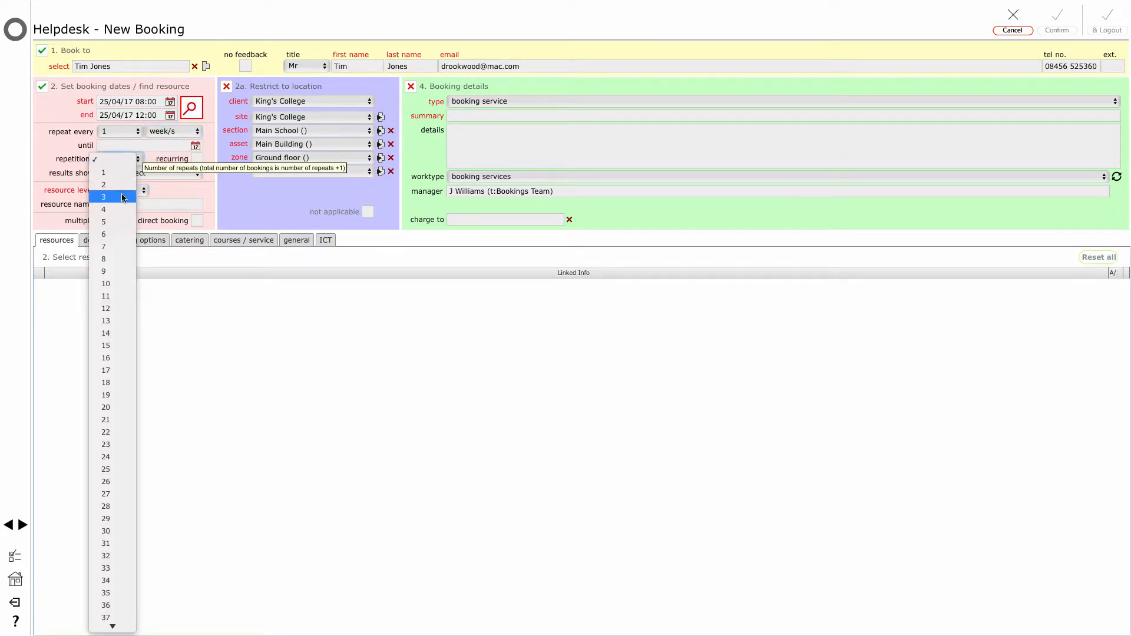
{"action": "key", "text": "Return"}
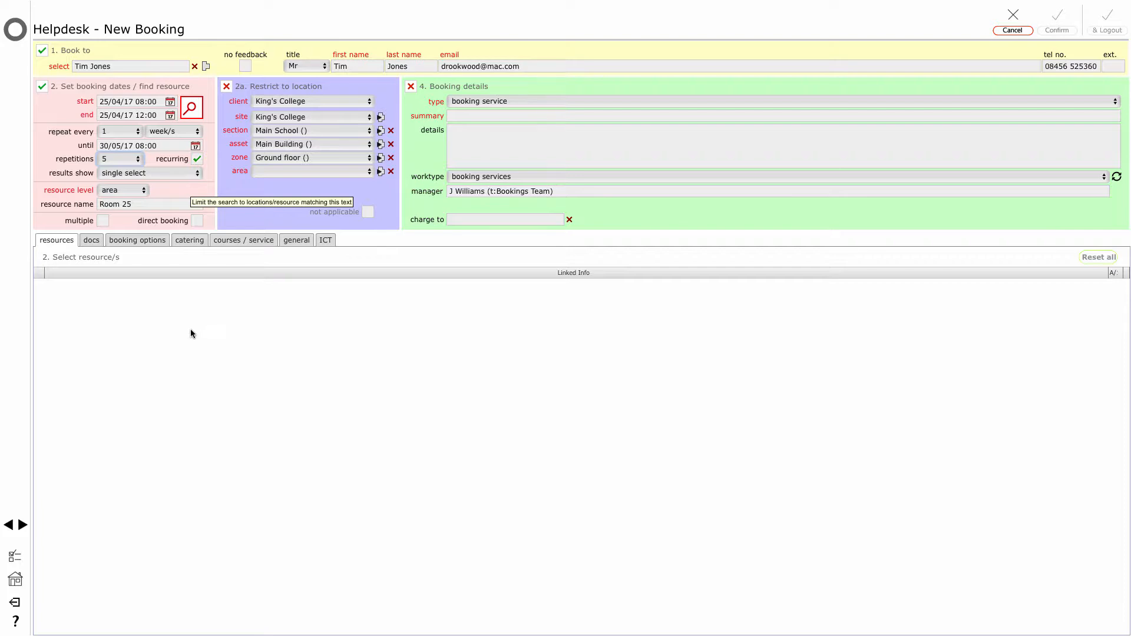
{"action": "left_click", "coordinate": [194, 108]}
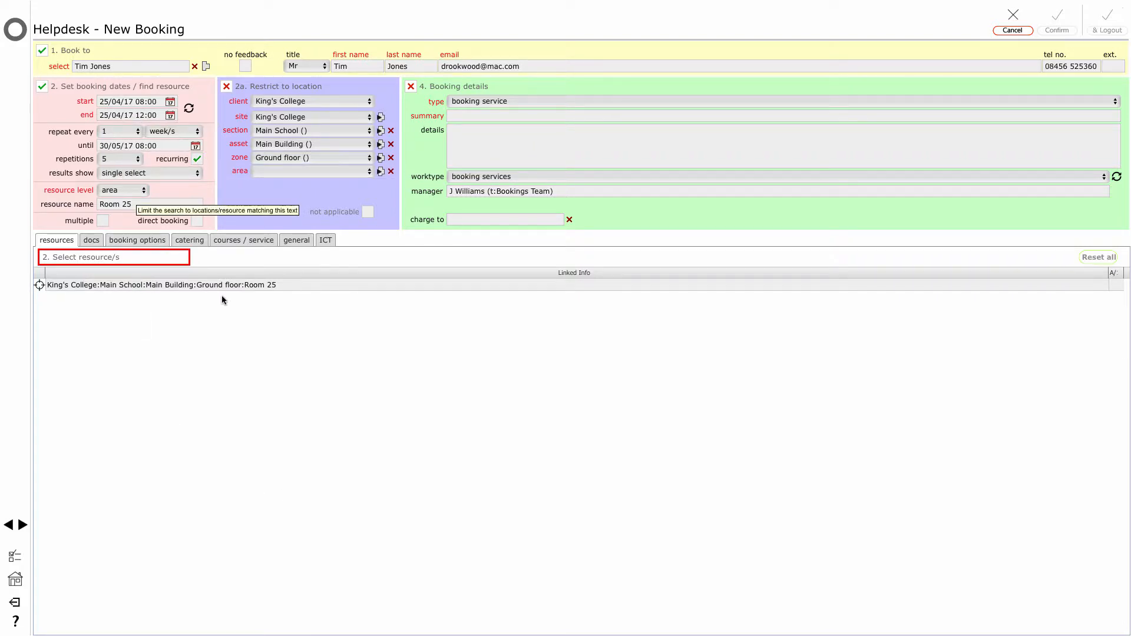
{"action": "left_click", "coordinate": [39, 285]}
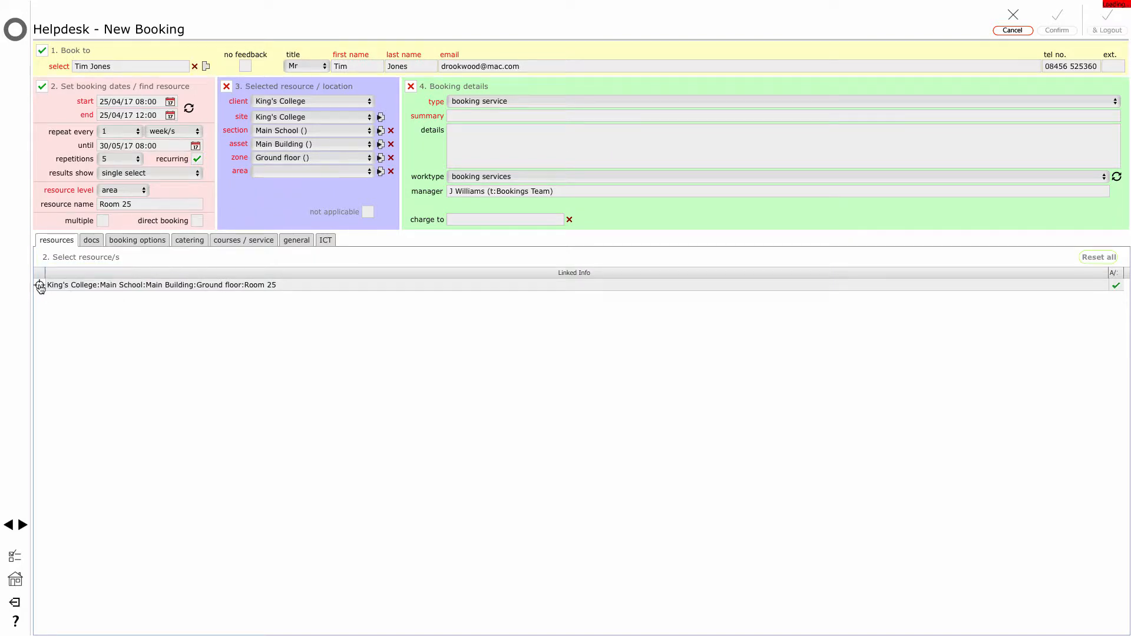
Enter the summary "Team meetings", submit the recurring room booking and review its dates.
{"action": "left_click", "coordinate": [483, 118]}
{"action": "type", "text": "Team meetings"}
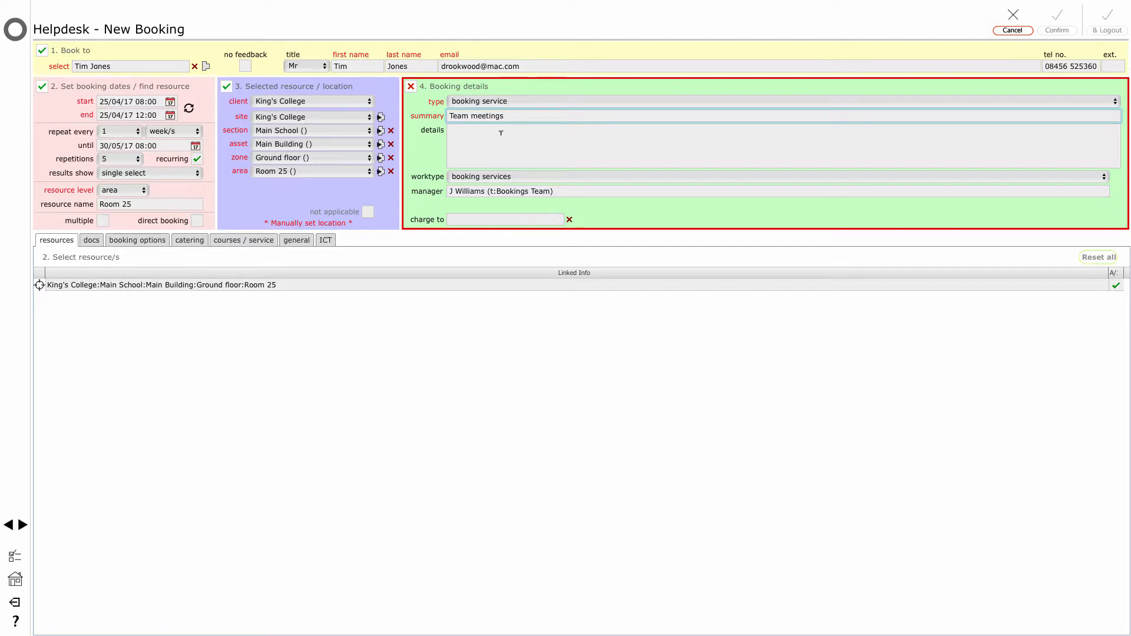
{"action": "left_click", "coordinate": [596, 295]}
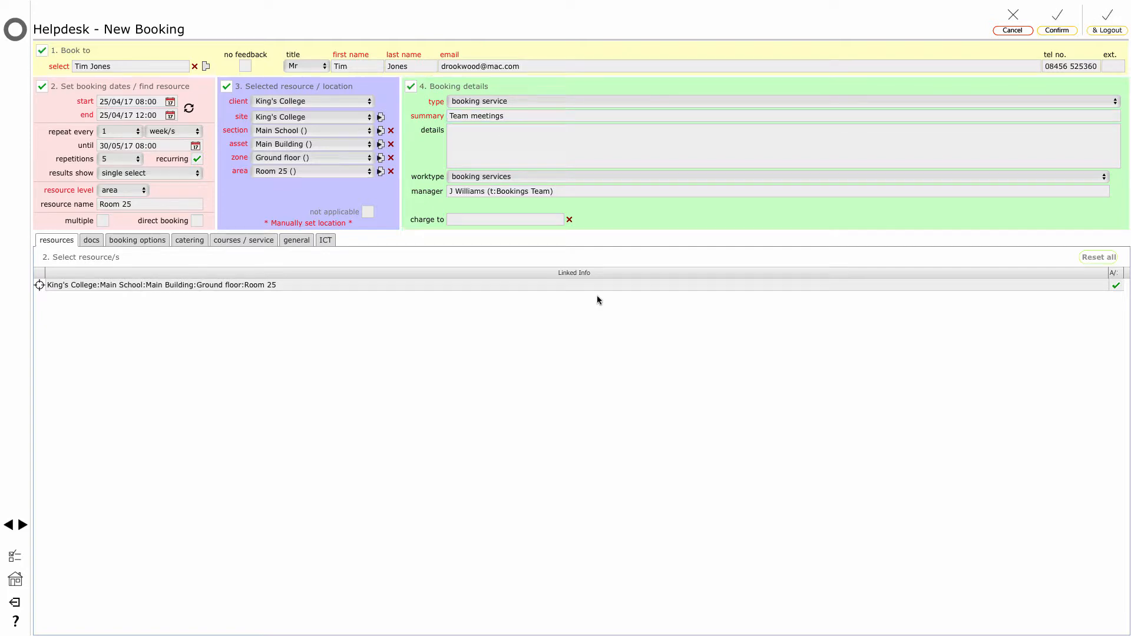
{"action": "left_click", "coordinate": [1053, 33]}
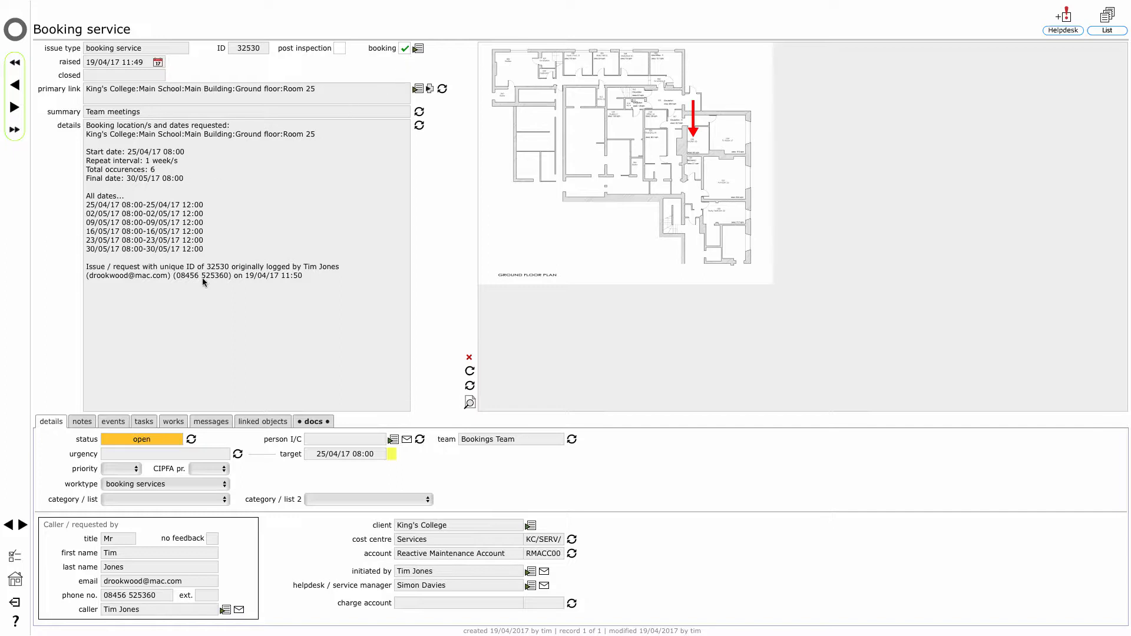
{"action": "left_click_drag", "start_coordinate": [212, 246], "coordinate": [247, 253]}
{"action": "left_click", "coordinate": [450, 62]}
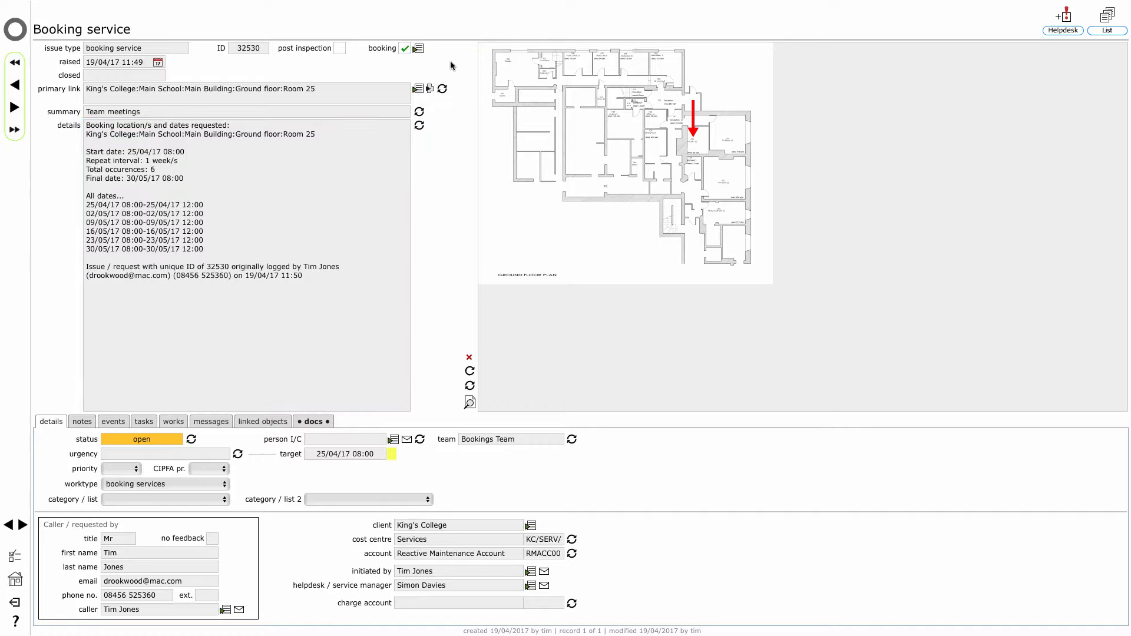
Open the linked Room 25 booking, apply "hold release (multiple dates/locations)" with details "Ok to proceed", and check its dates.
{"action": "left_click", "coordinate": [419, 52]}
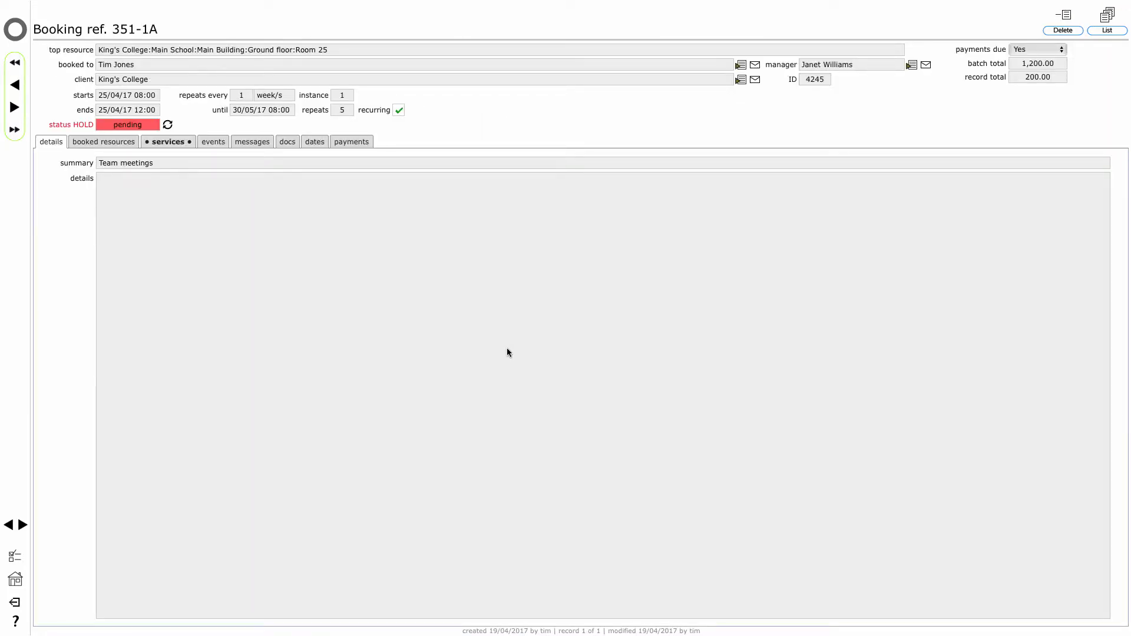
{"action": "left_click", "coordinate": [312, 142]}
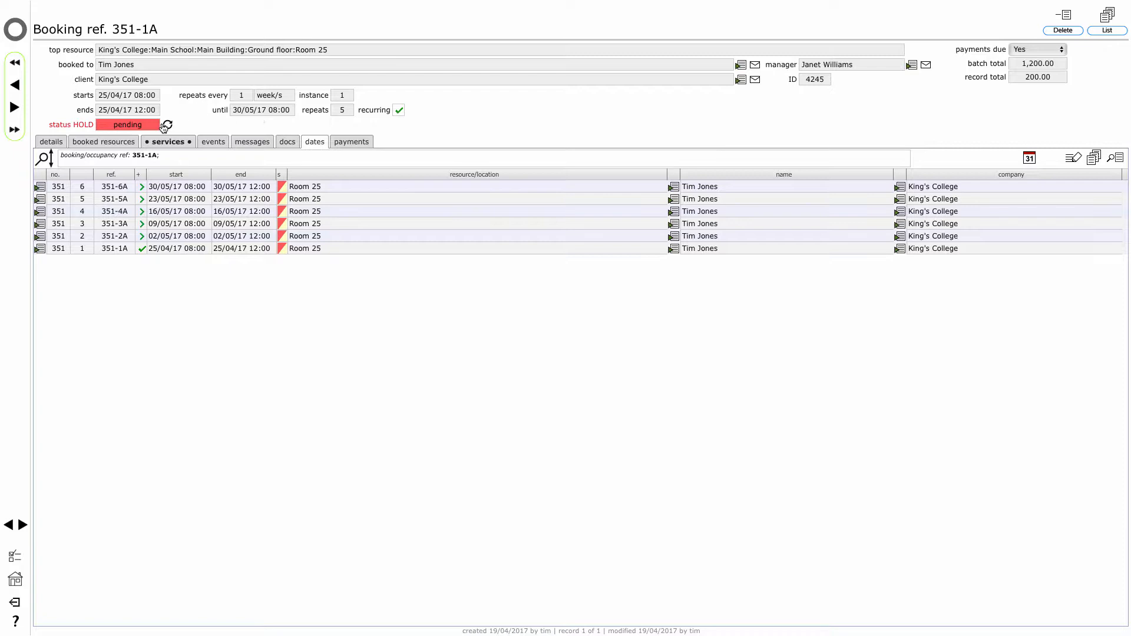
{"action": "left_click", "coordinate": [168, 125]}
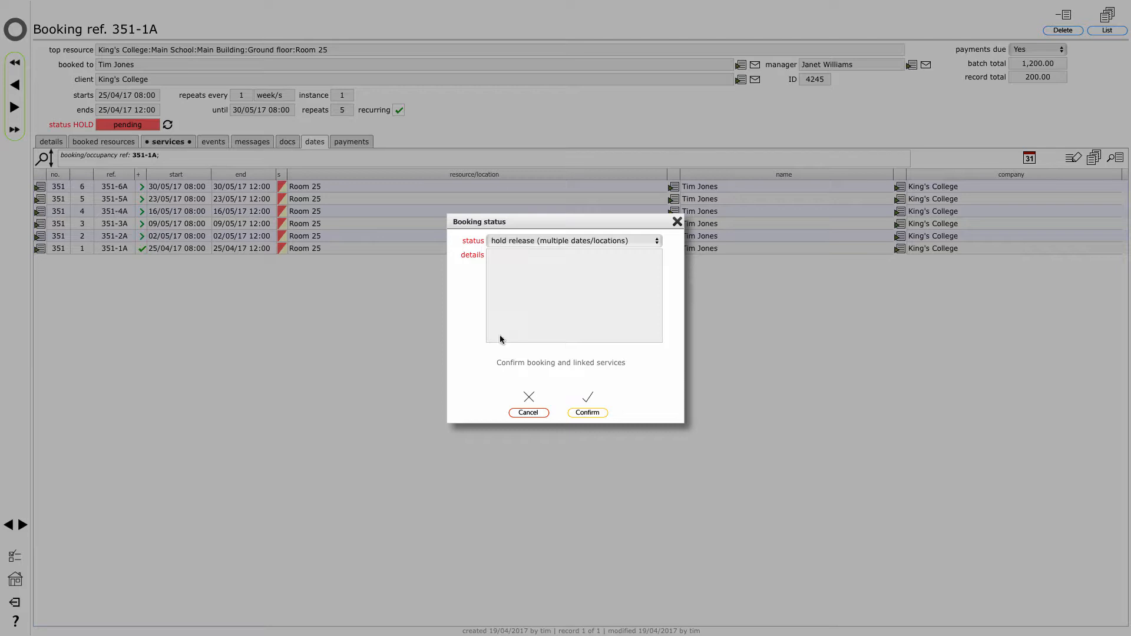
{"action": "left_click", "coordinate": [558, 281]}
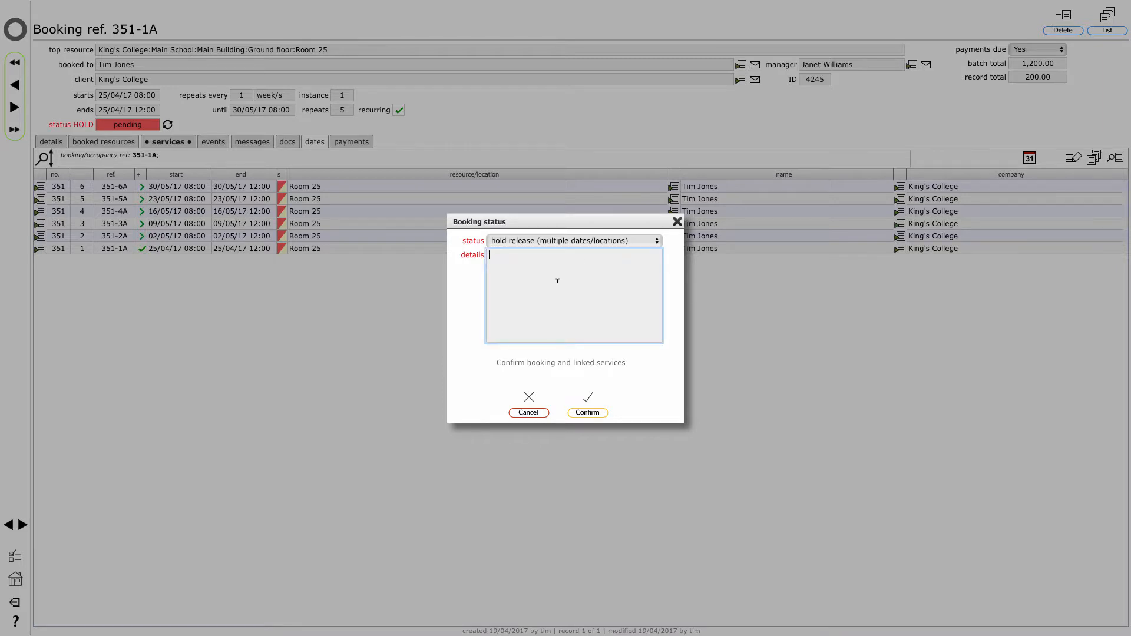
{"action": "type", "text": "Ok to proceed"}
{"action": "left_click", "coordinate": [586, 406]}
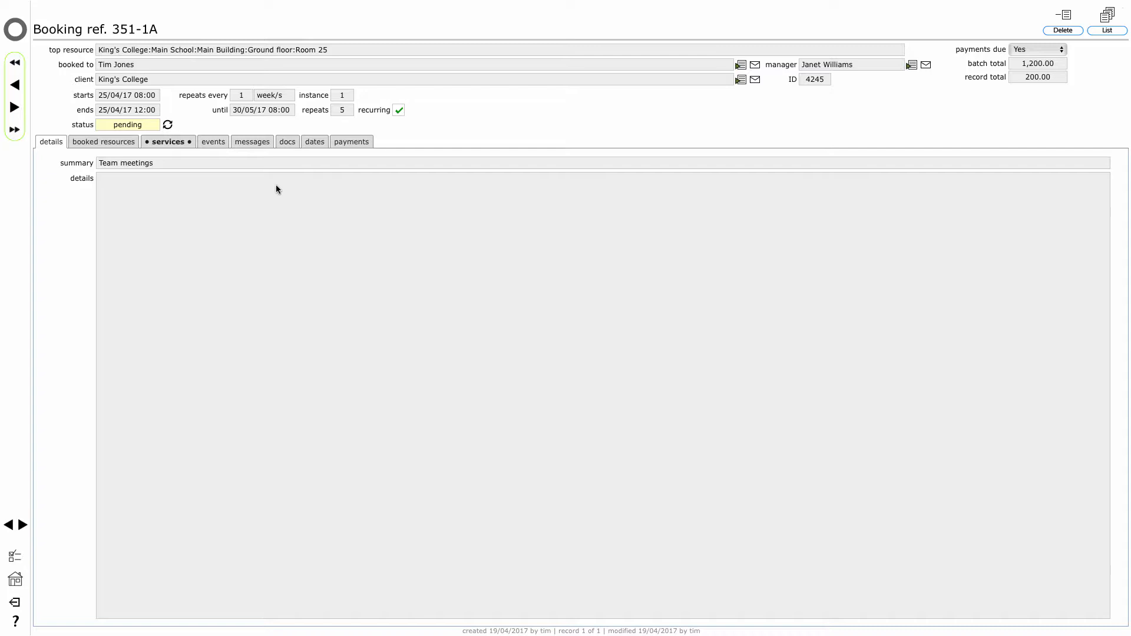
{"action": "left_click", "coordinate": [315, 142]}
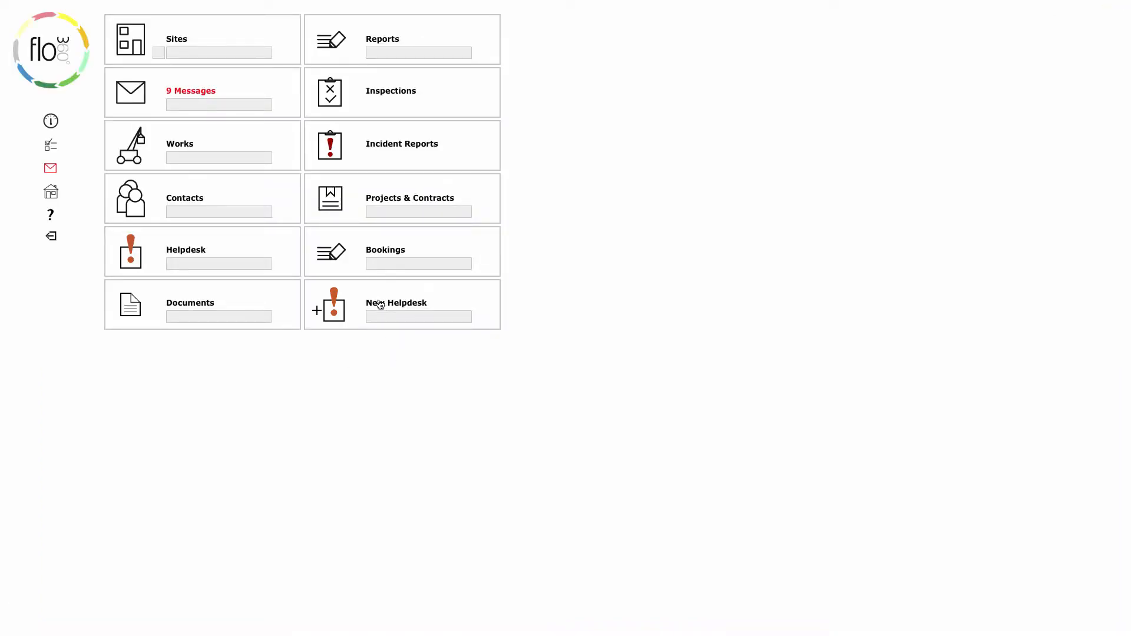
View the bookings as a calendar and open the full record and dates of the 25 April G12 Room 6 booking.
{"action": "left_click", "coordinate": [333, 255]}
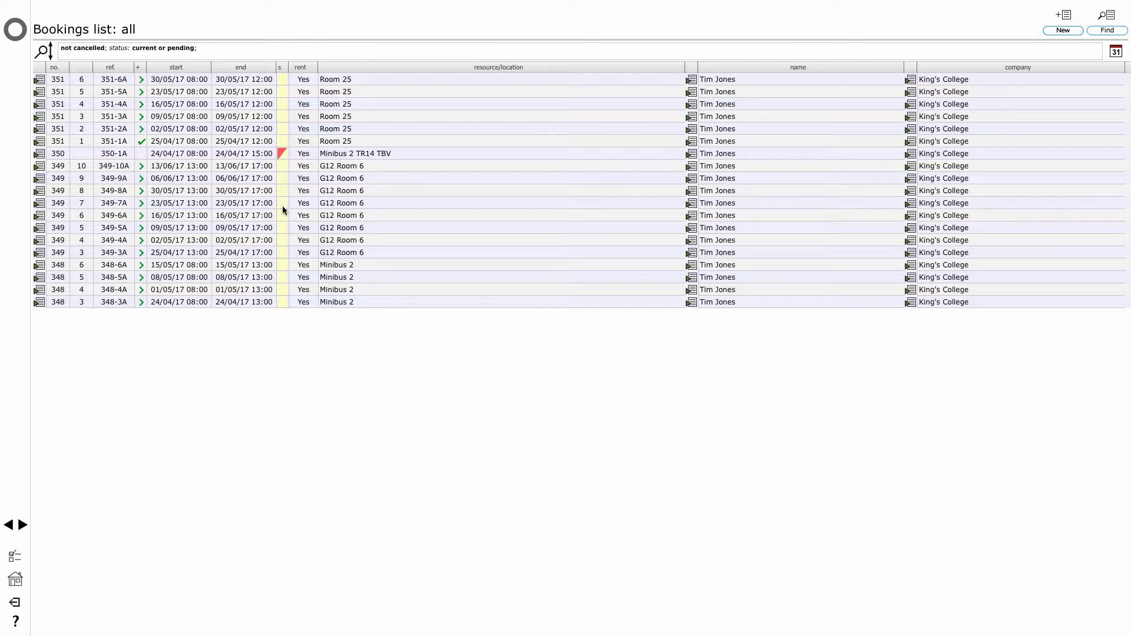
{"action": "mouse_move", "coordinate": [283, 209]}
{"action": "left_click", "coordinate": [1116, 53]}
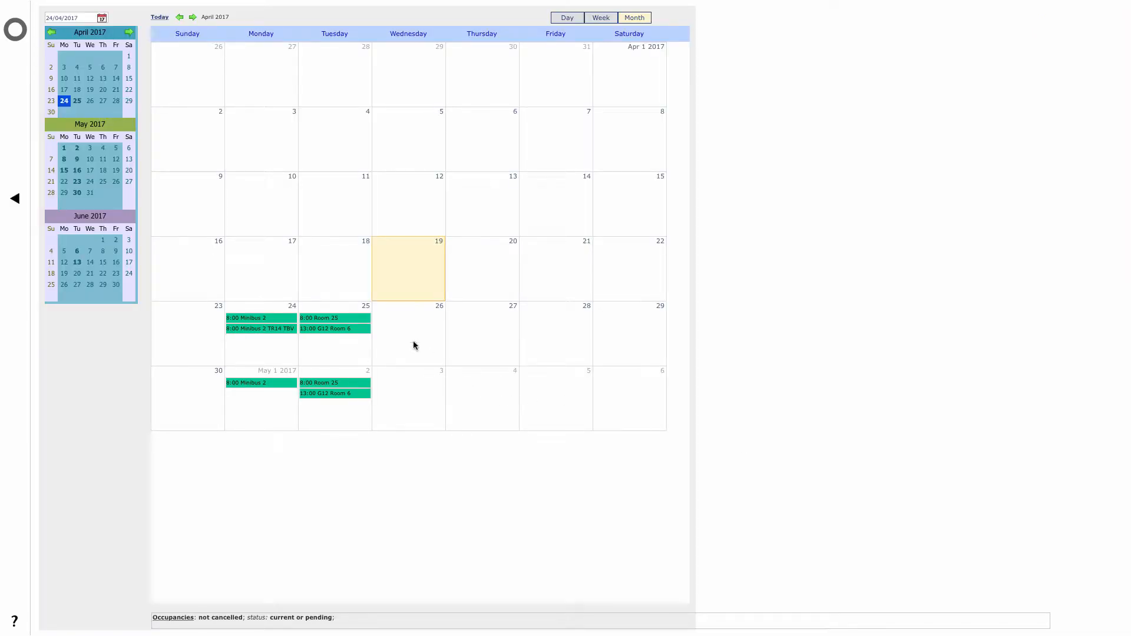
{"action": "mouse_move", "coordinate": [352, 331]}
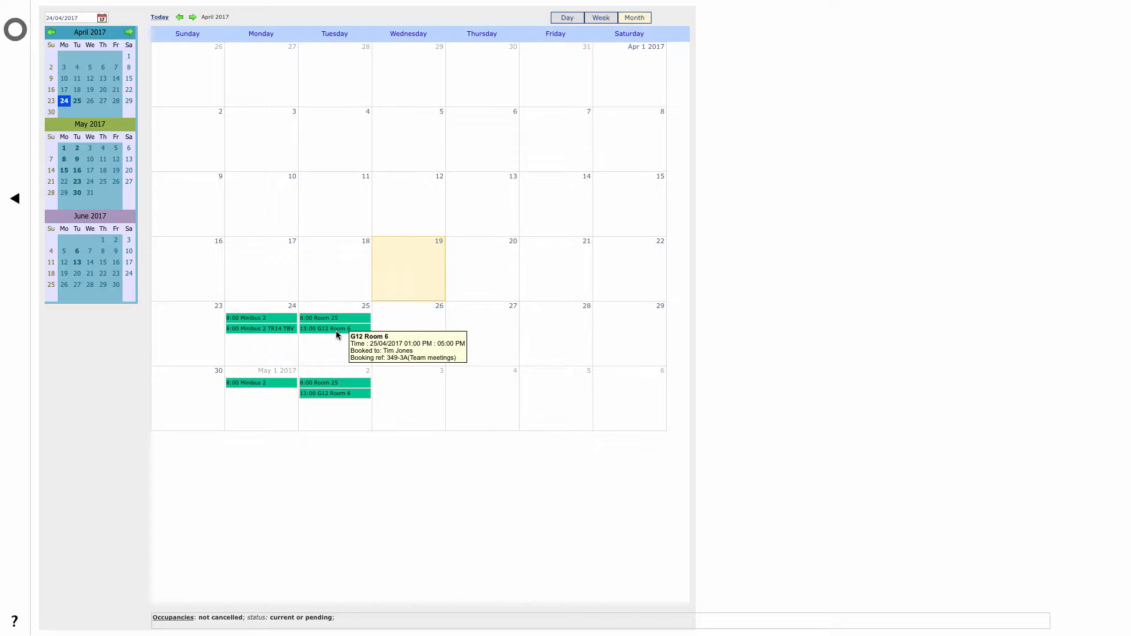
{"action": "left_click", "coordinate": [336, 331]}
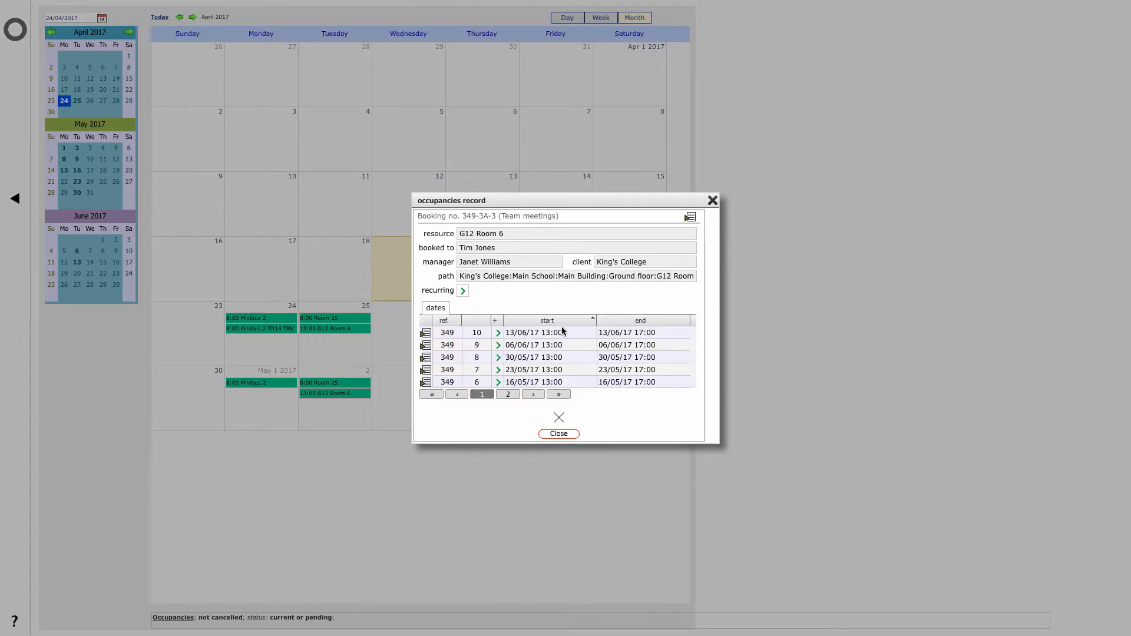
{"action": "left_click", "coordinate": [690, 217]}
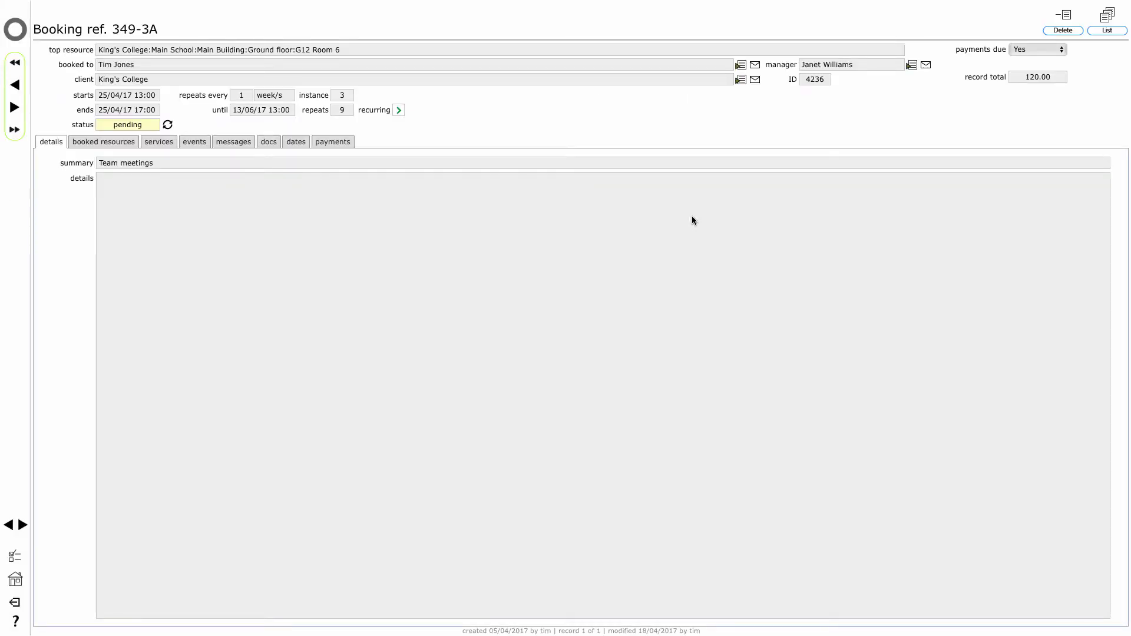
{"action": "left_click", "coordinate": [296, 141]}
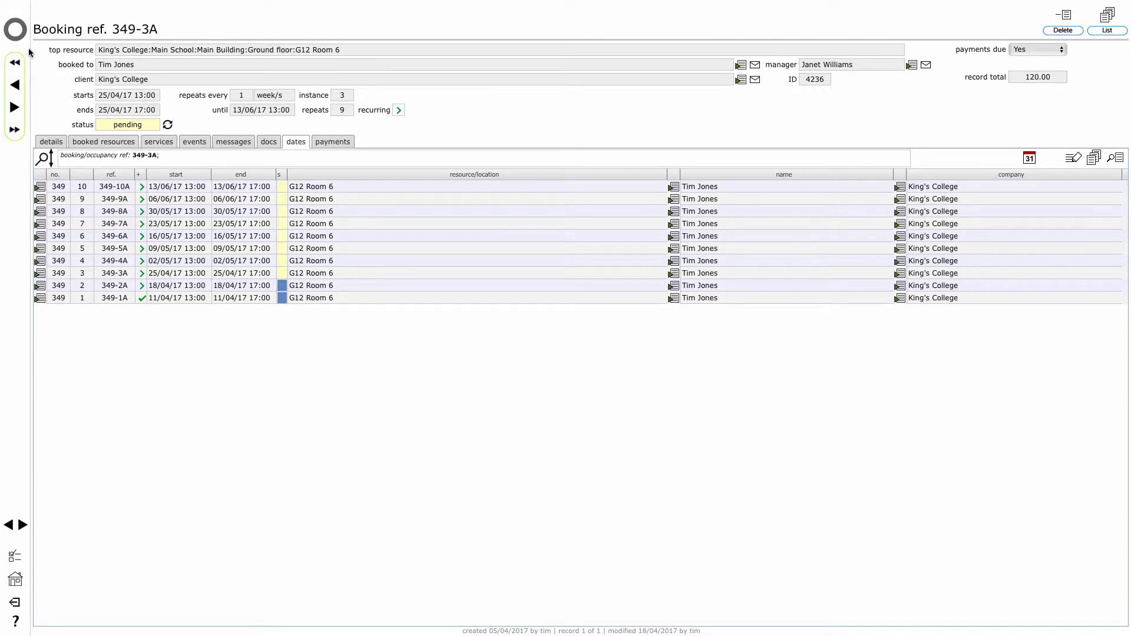
Start a new booking from the bookings list with its start set to 27/04/17 12:00.
{"action": "left_click", "coordinate": [15, 29]}
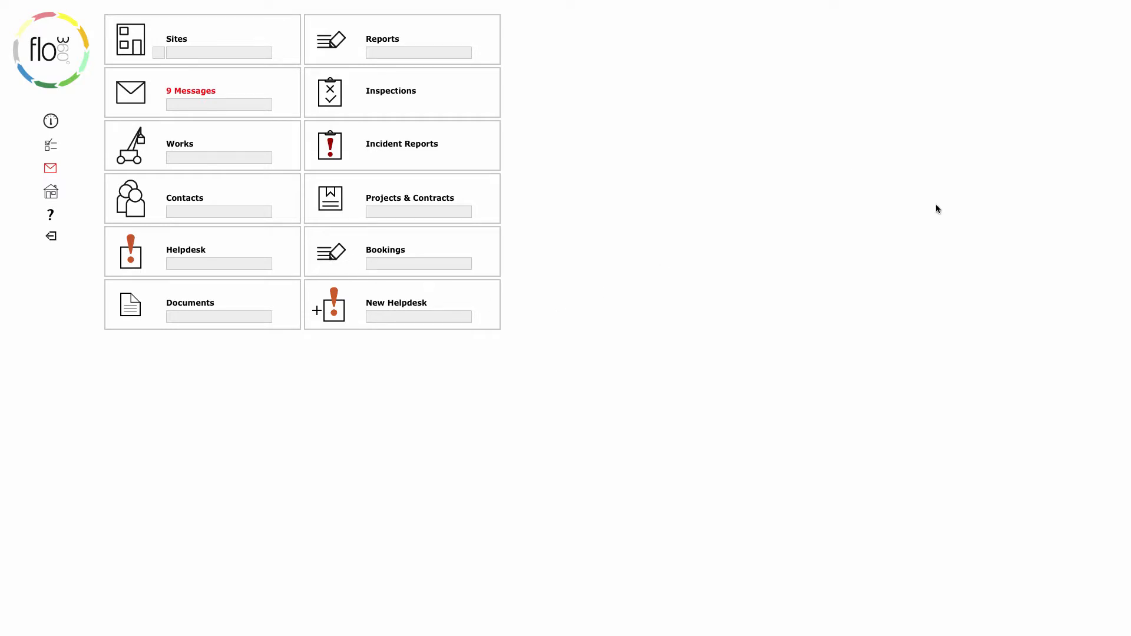
{"action": "left_click", "coordinate": [331, 259]}
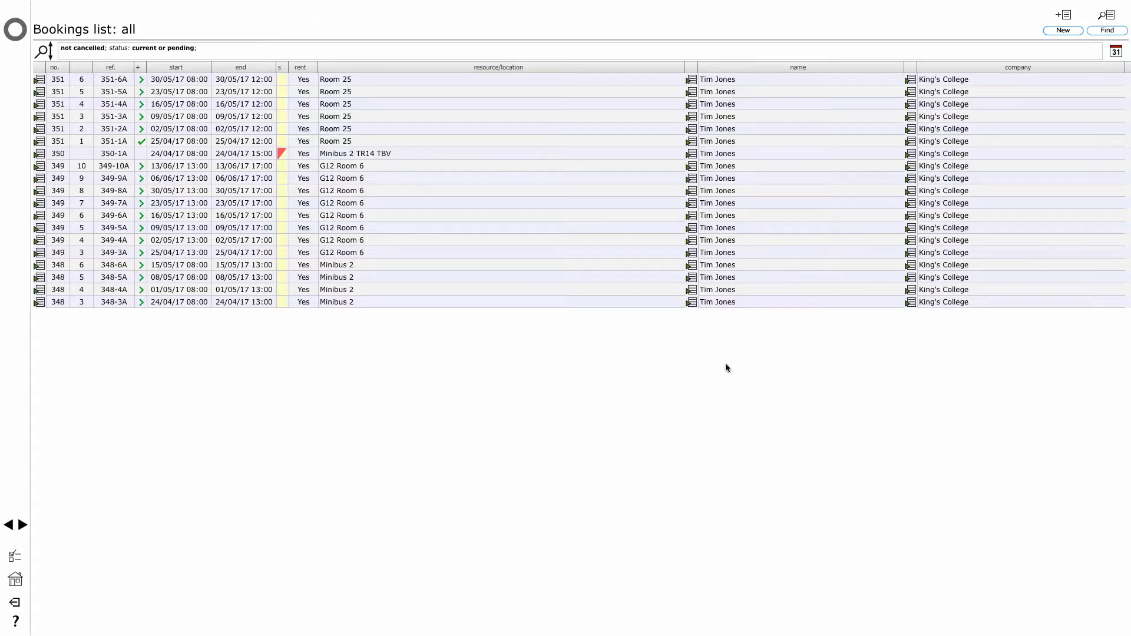
{"action": "left_click", "coordinate": [1063, 30]}
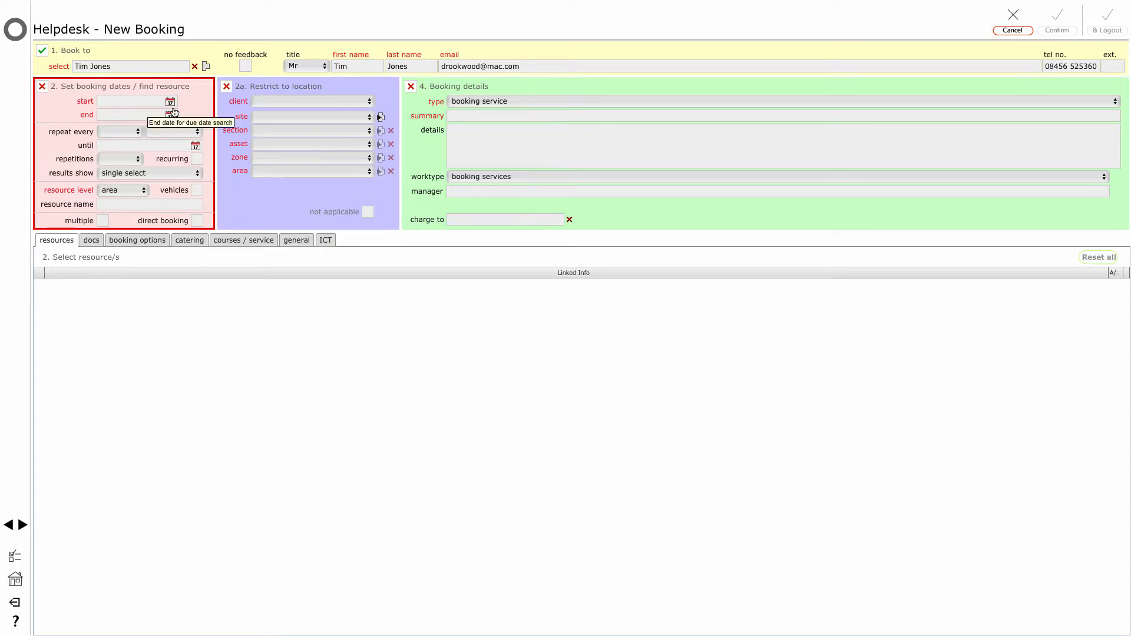
{"action": "left_click", "coordinate": [170, 102]}
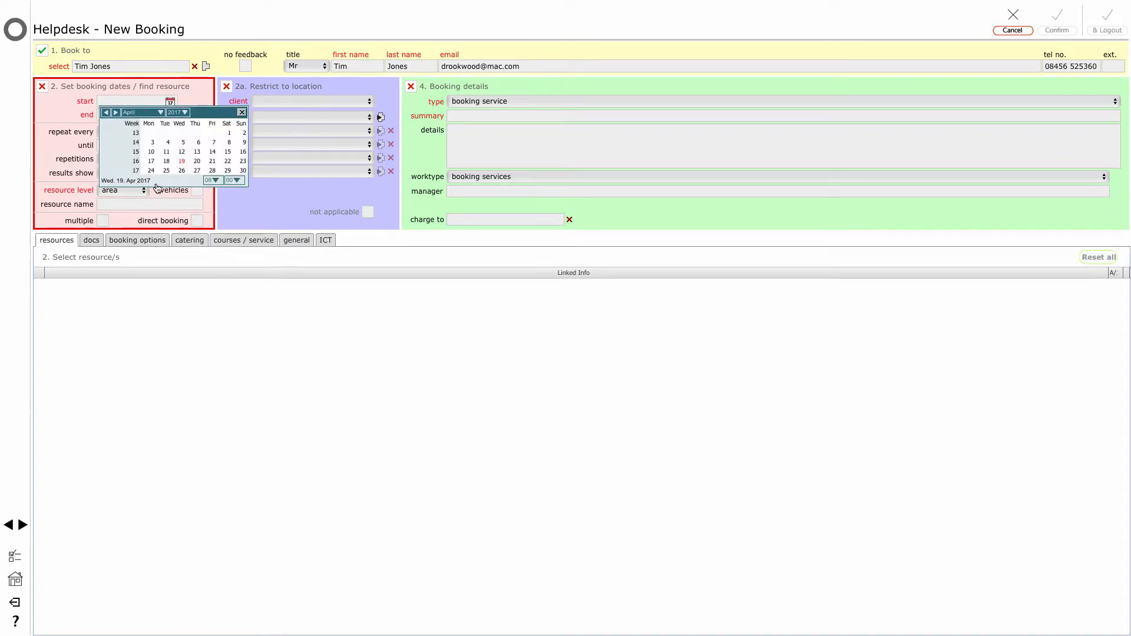
{"action": "left_click", "coordinate": [198, 171]}
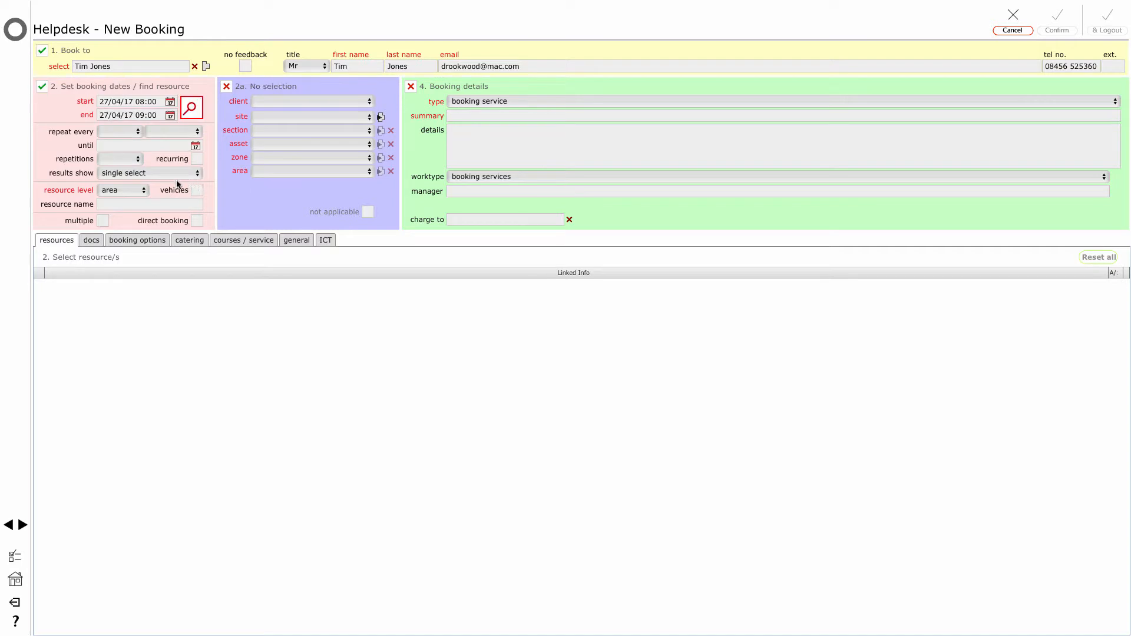
{"action": "double_click", "coordinate": [143, 102]}
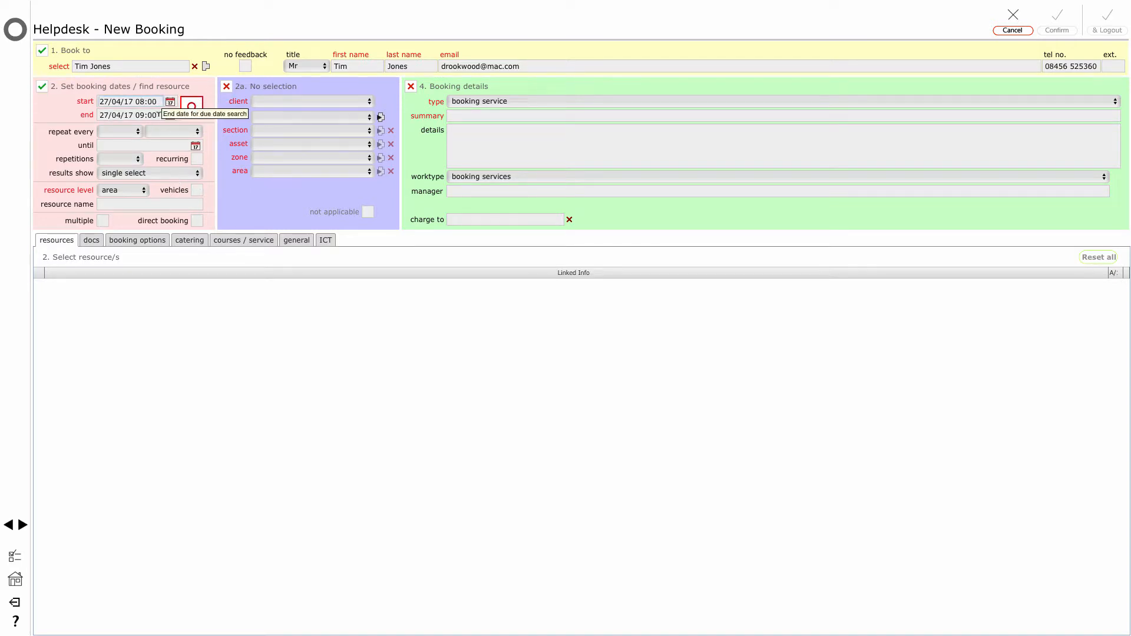
{"action": "type", "text": "12"}
{"action": "key", "text": "Return"}
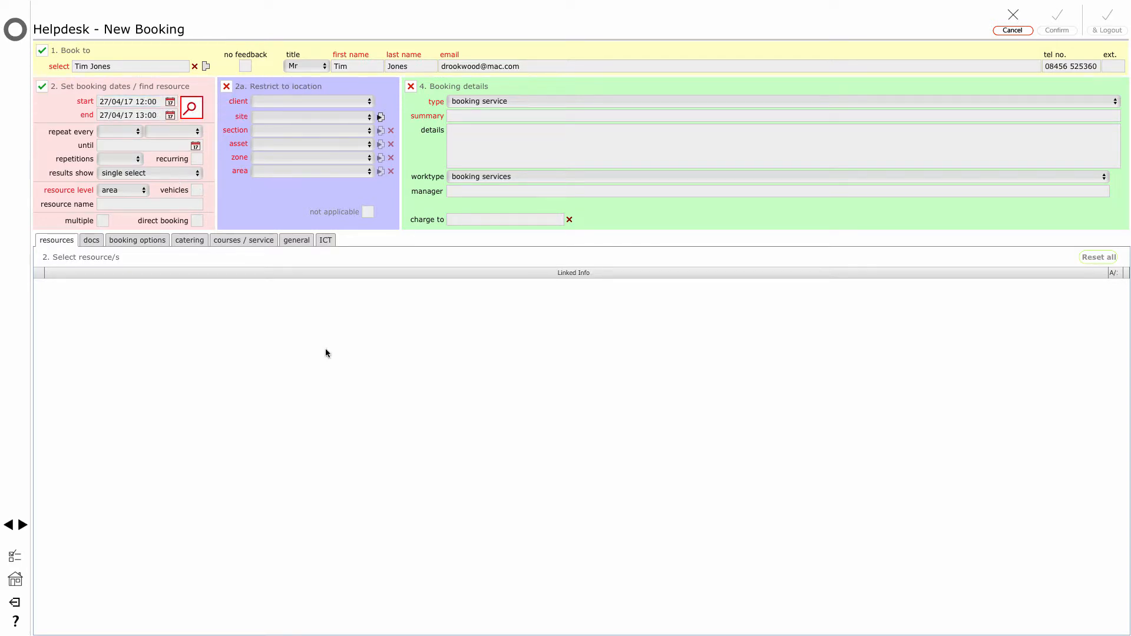
Set the booking's end to 27/04/17 14:00, search for available areas and select the ground floor Main hall.
{"action": "left_click", "coordinate": [144, 115]}
{"action": "double_click", "coordinate": [144, 115]}
{"action": "type", "text": "14"}
{"action": "left_click", "coordinate": [192, 110]}
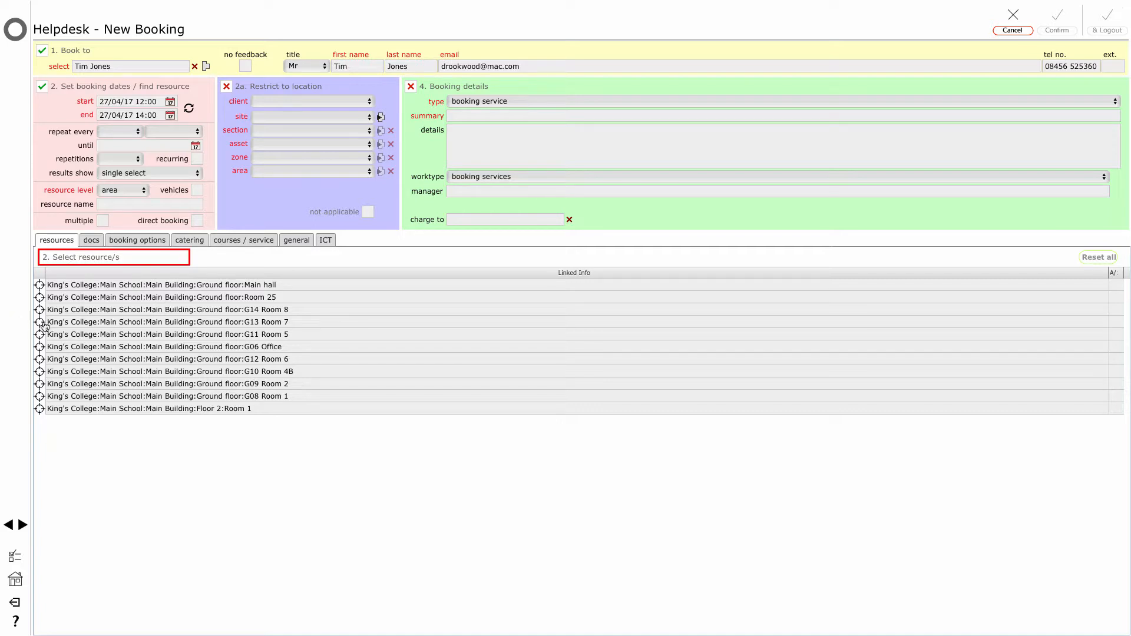
{"action": "left_click", "coordinate": [40, 284]}
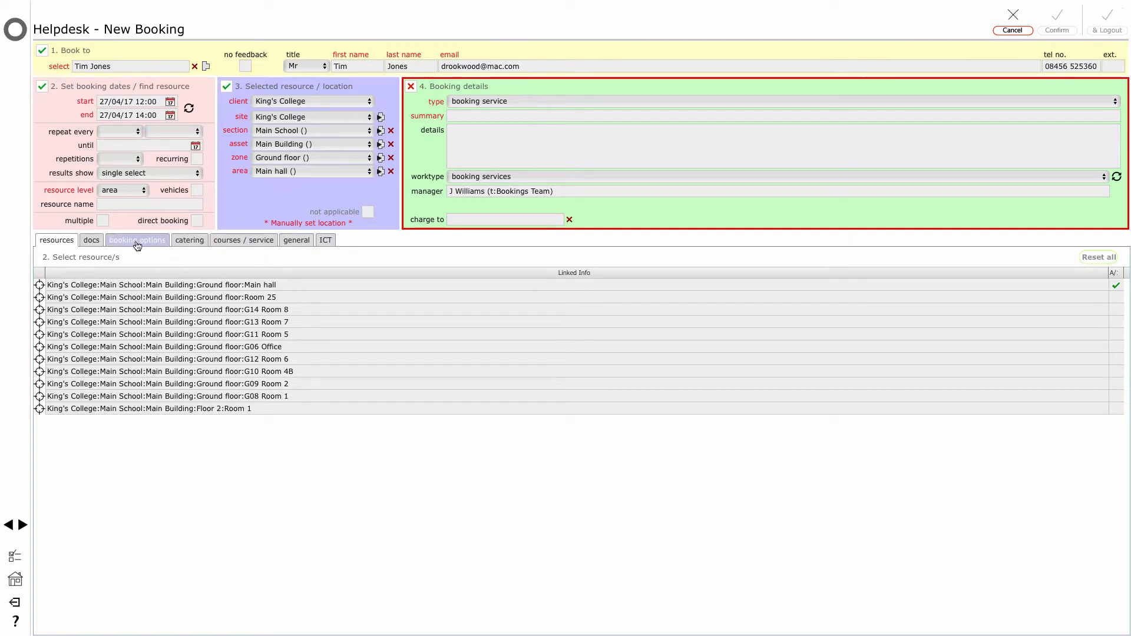
Add Lunch from the catering services to the booking with a quantity of 25.
{"action": "left_click", "coordinate": [190, 241]}
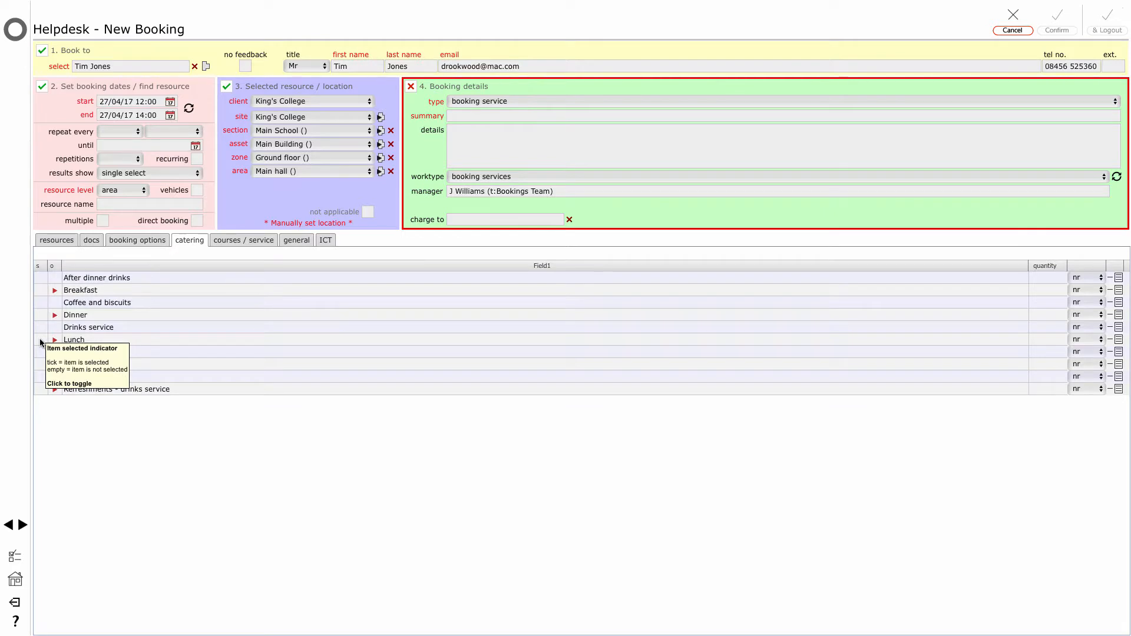
{"action": "left_click", "coordinate": [41, 340]}
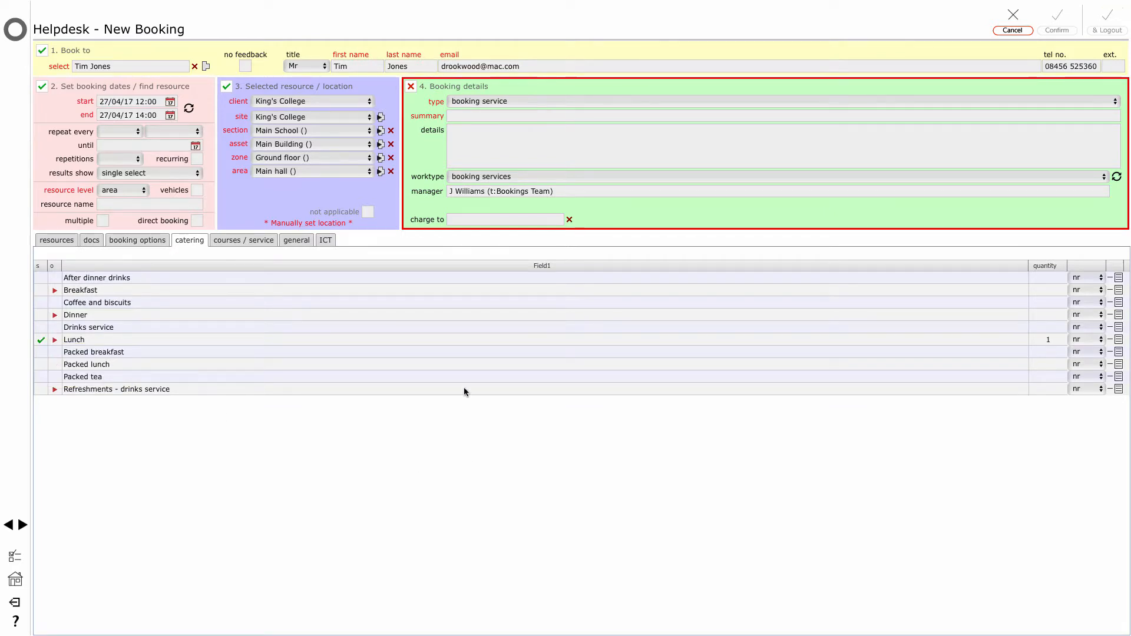
{"action": "left_click", "coordinate": [1052, 340]}
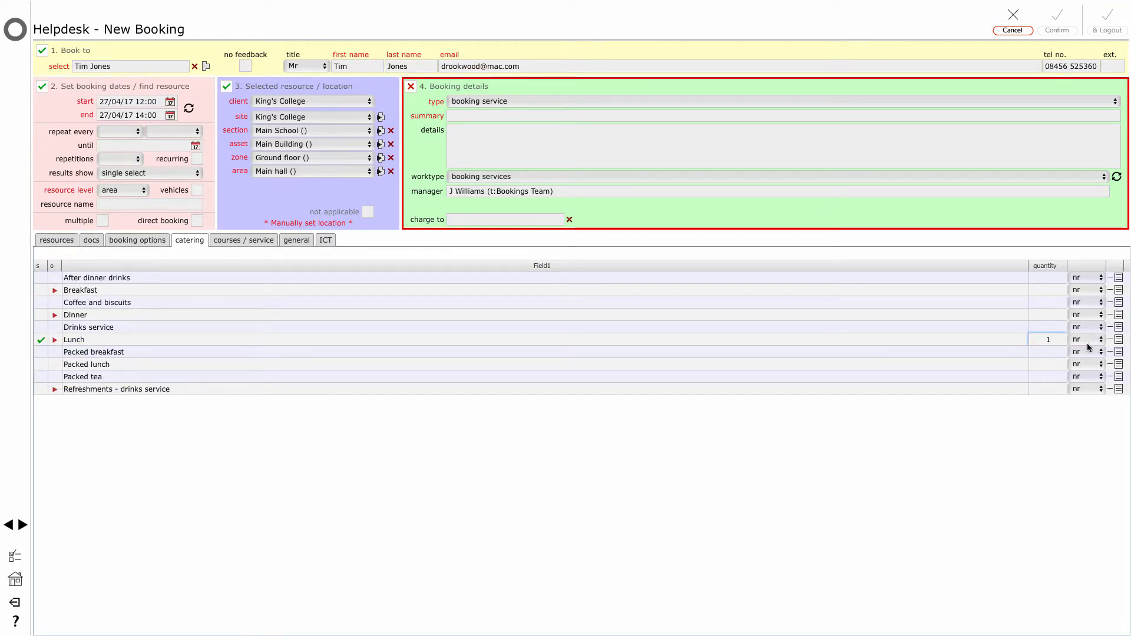
{"action": "key", "text": "BackSpace"}
{"action": "type", "text": "25"}
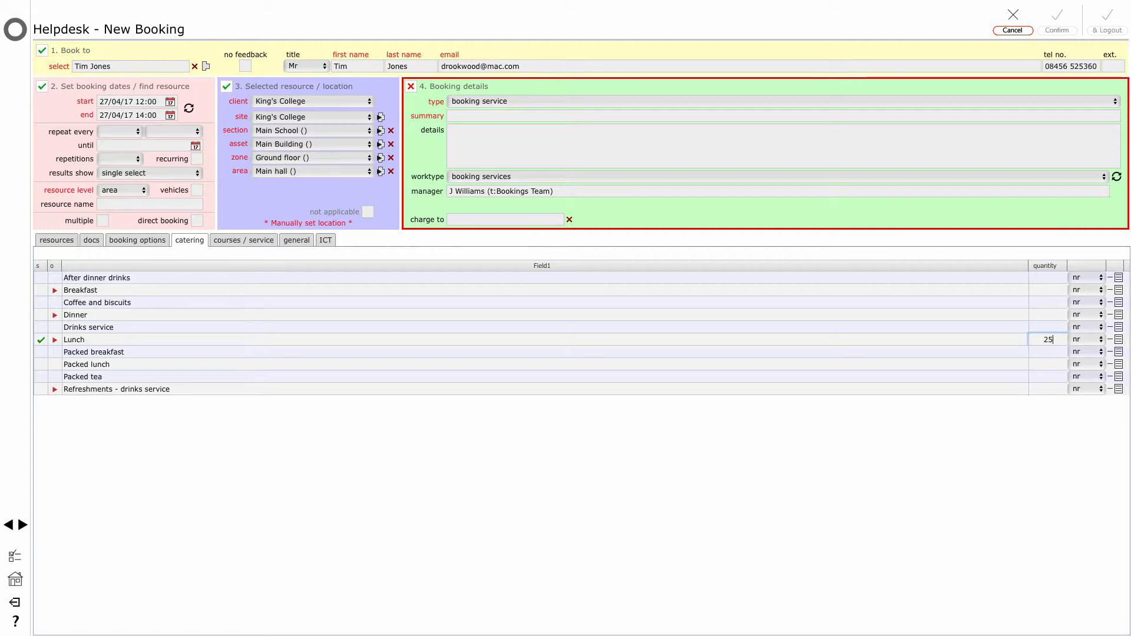
{"action": "key", "text": "Return"}
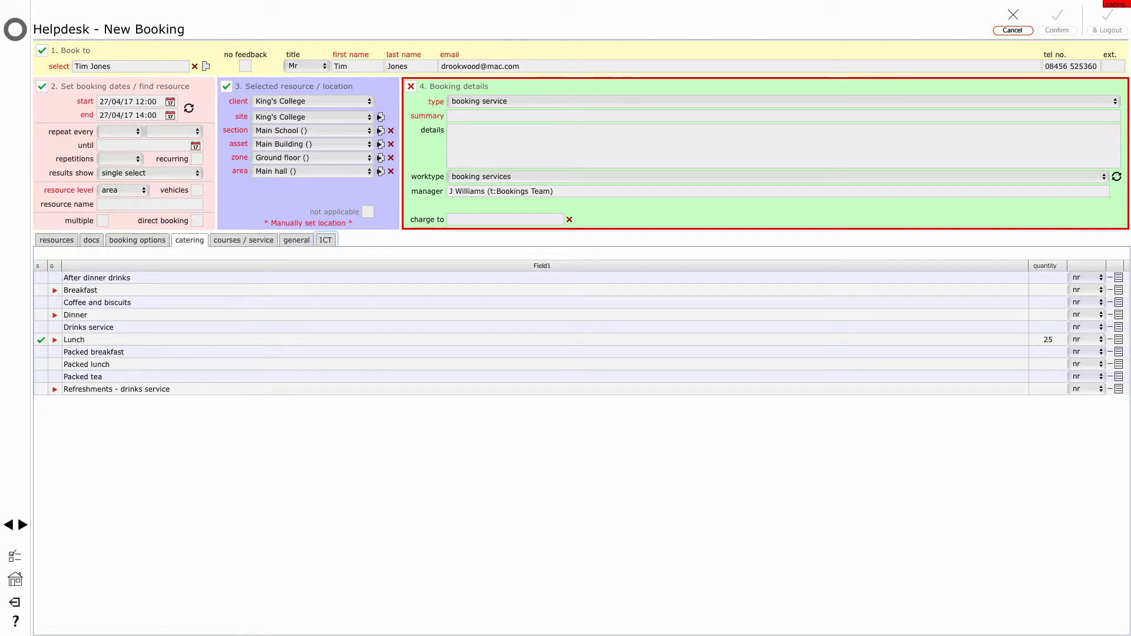
Add the data projector and screen and the sound system from the ICT services.
{"action": "left_click", "coordinate": [325, 240]}
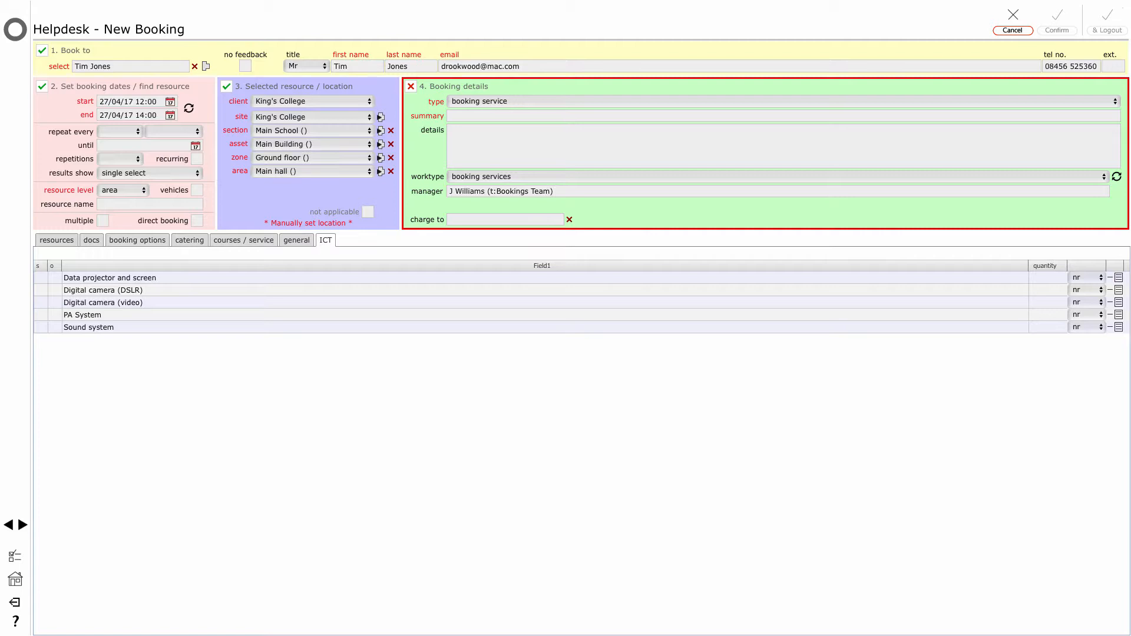
{"action": "left_click", "coordinate": [41, 277]}
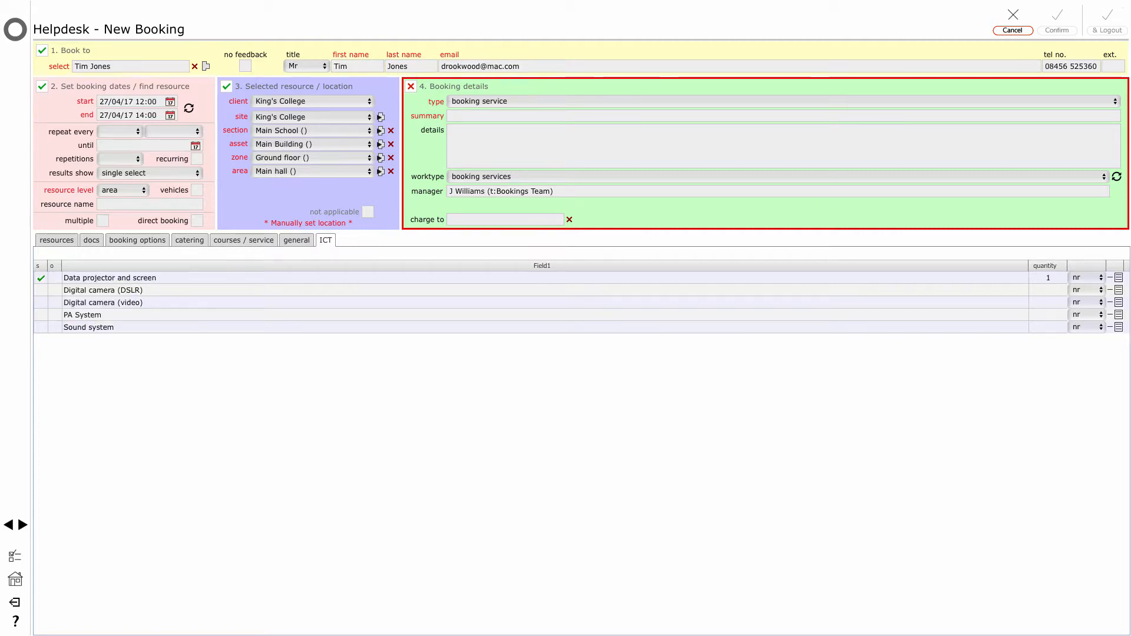
{"action": "left_click", "coordinate": [41, 327]}
Enter the summary "Heads area meeting and presentation" and submit the Main hall booking.
{"action": "left_click", "coordinate": [783, 116]}
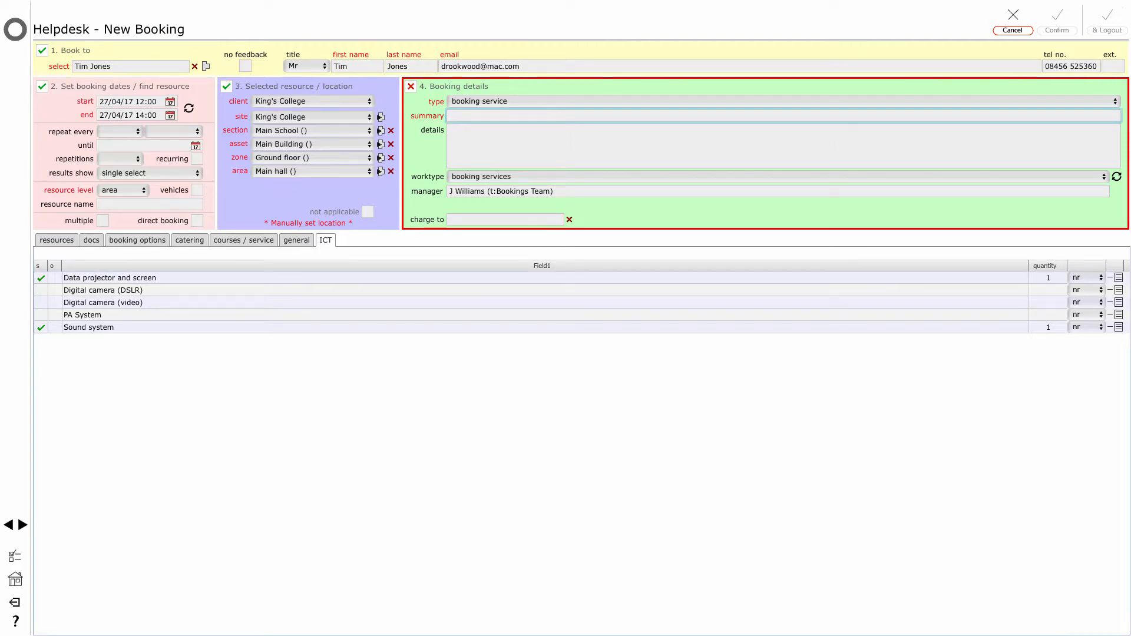
{"action": "type", "text": "Head"}
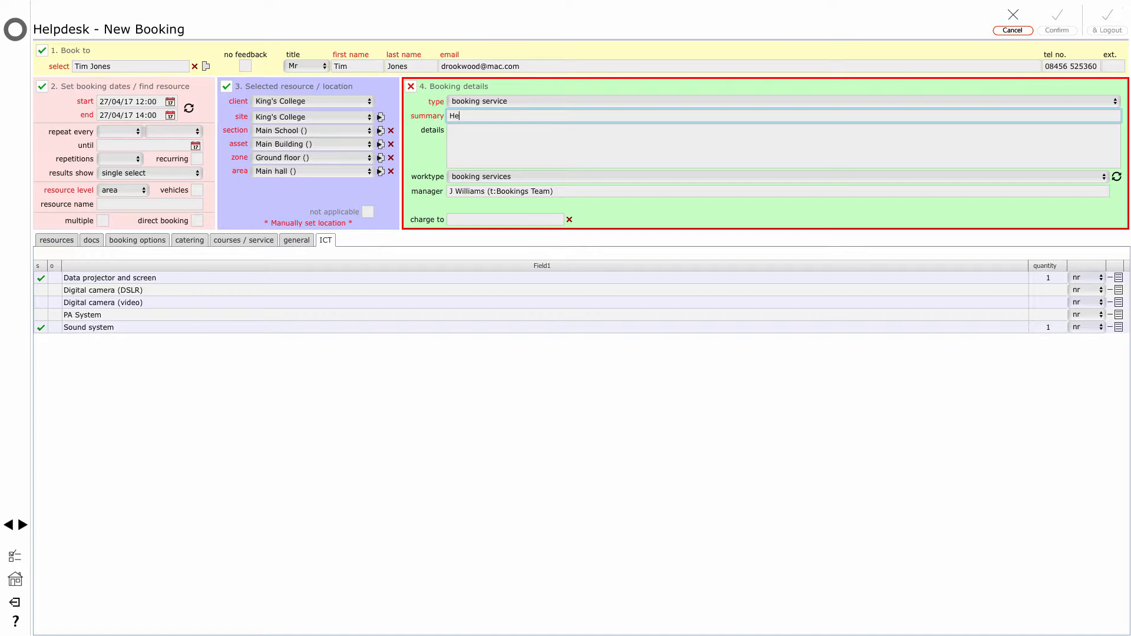
{"action": "type", "text": "s area meeting and presentation"}
{"action": "key", "text": "Return"}
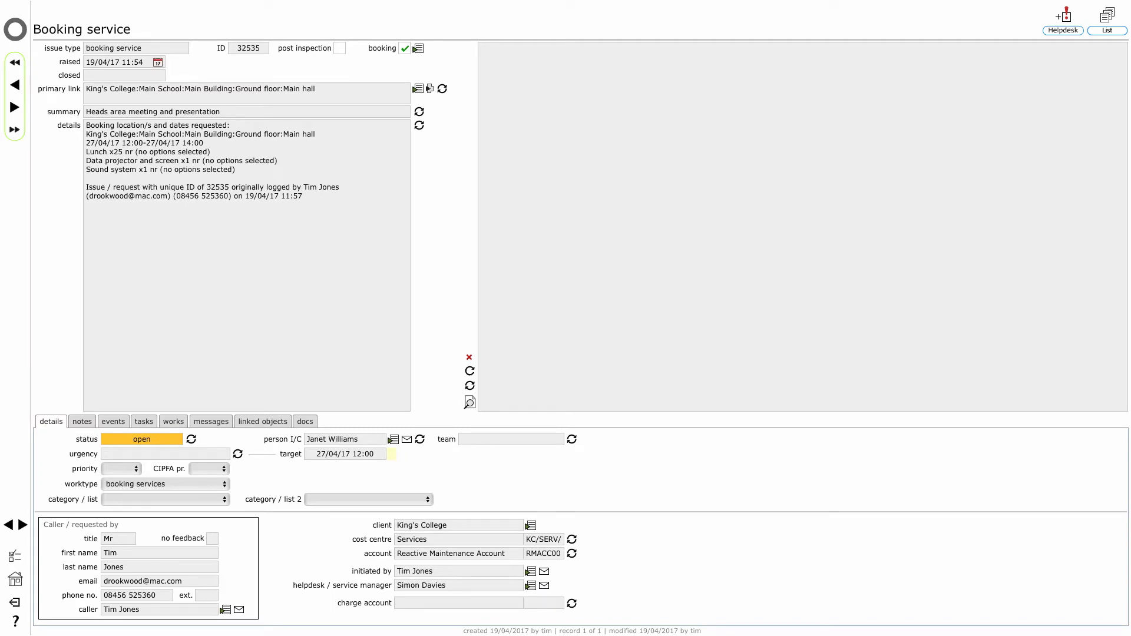
Review the requested lunch, projector and sound system lines in the booking service details, and open the linked Main hall booking.
{"action": "left_click_drag", "start_coordinate": [210, 152], "coordinate": [86, 152]}
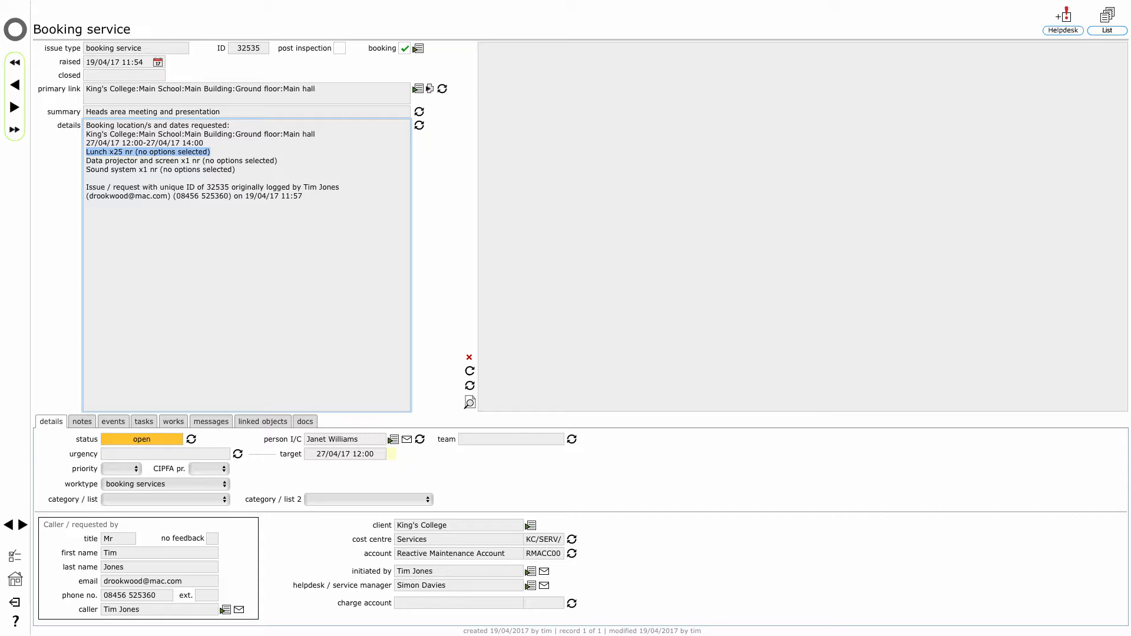
{"action": "left_click_drag", "start_coordinate": [278, 161], "coordinate": [235, 169]}
{"action": "left_click", "coordinate": [235, 170]}
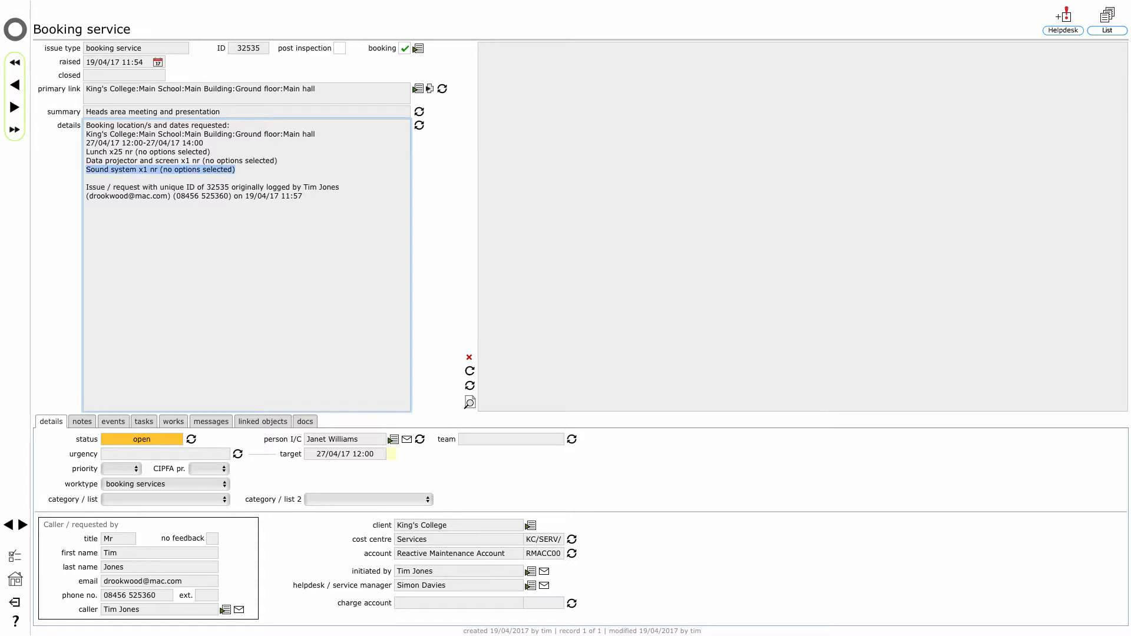
{"action": "left_click", "coordinate": [443, 176]}
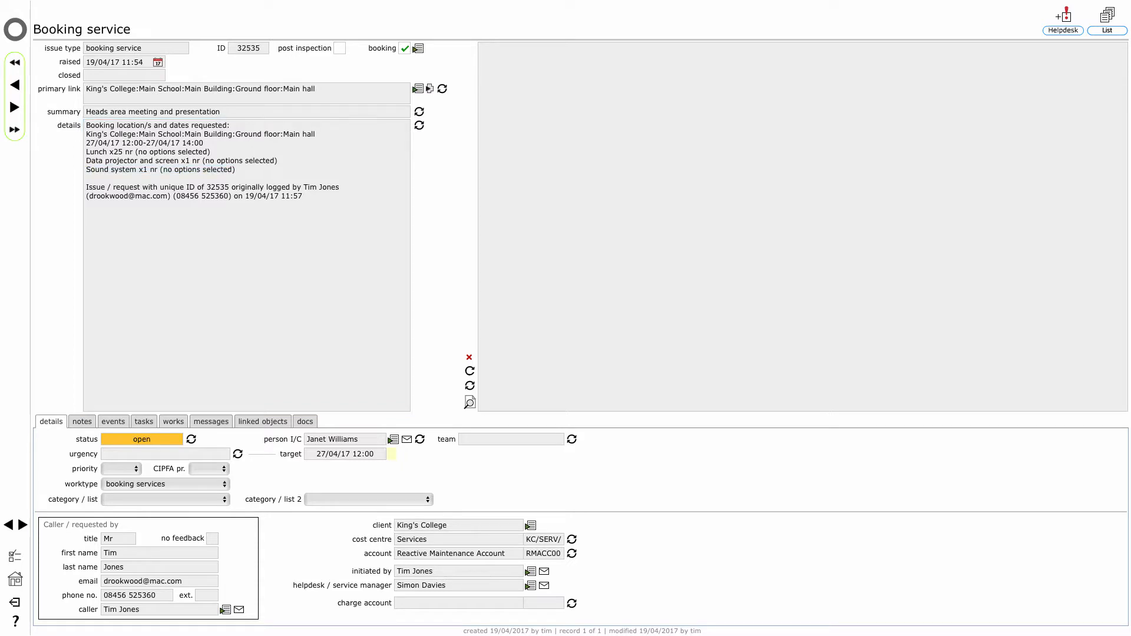
{"action": "left_click", "coordinate": [419, 49]}
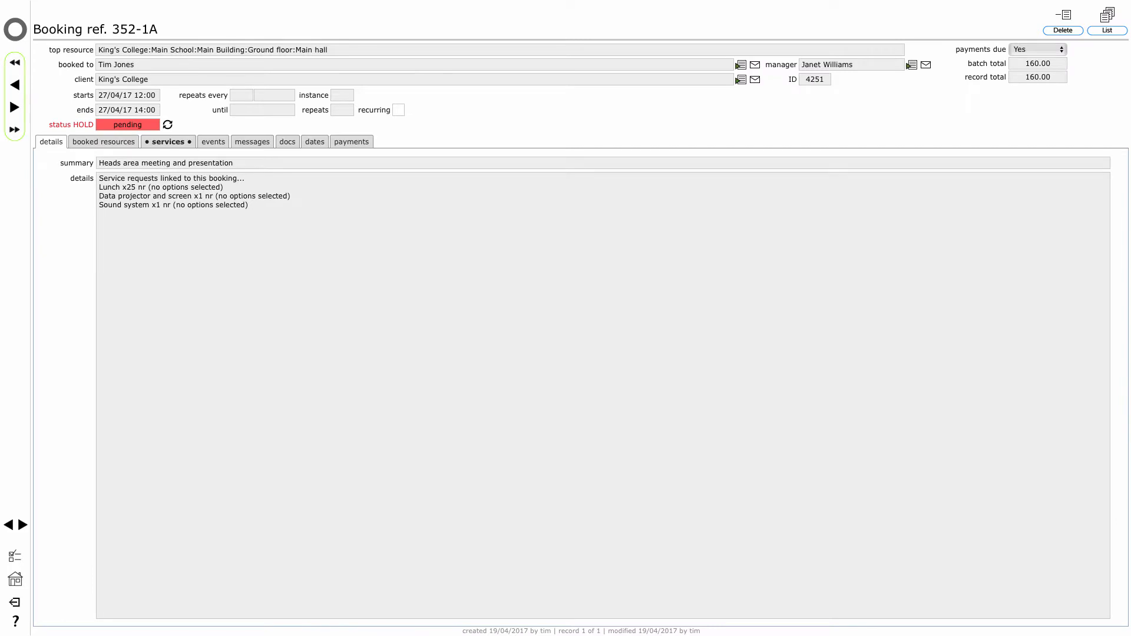
Review the services linked to the Main hall booking, including a preview of the ICT service request.
{"action": "left_click", "coordinate": [169, 142]}
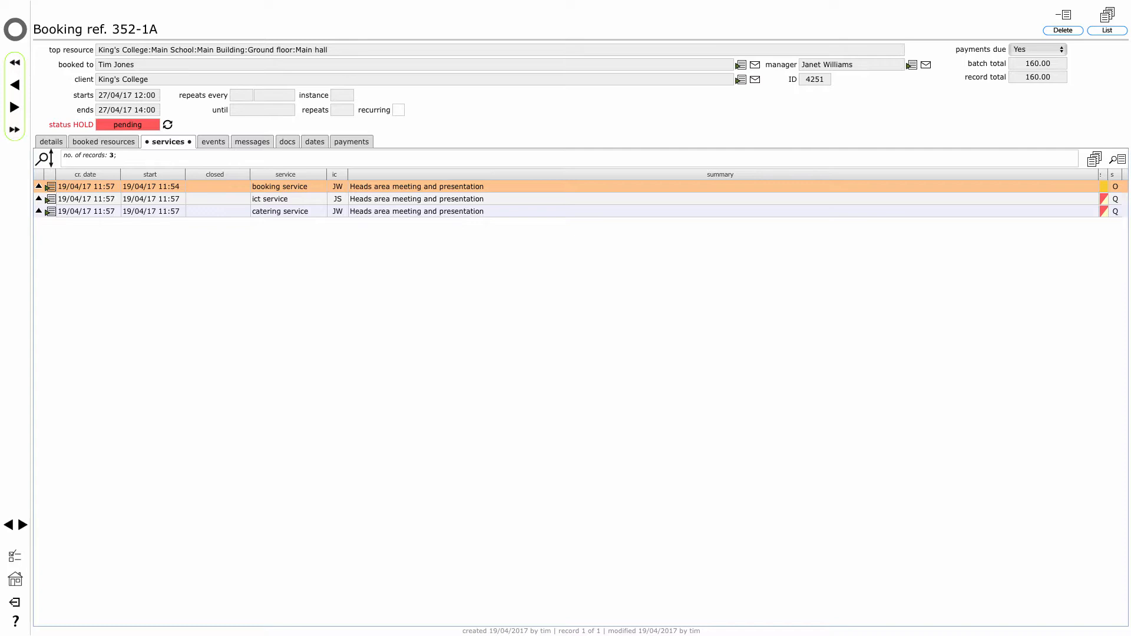
{"action": "left_click", "coordinate": [39, 199]}
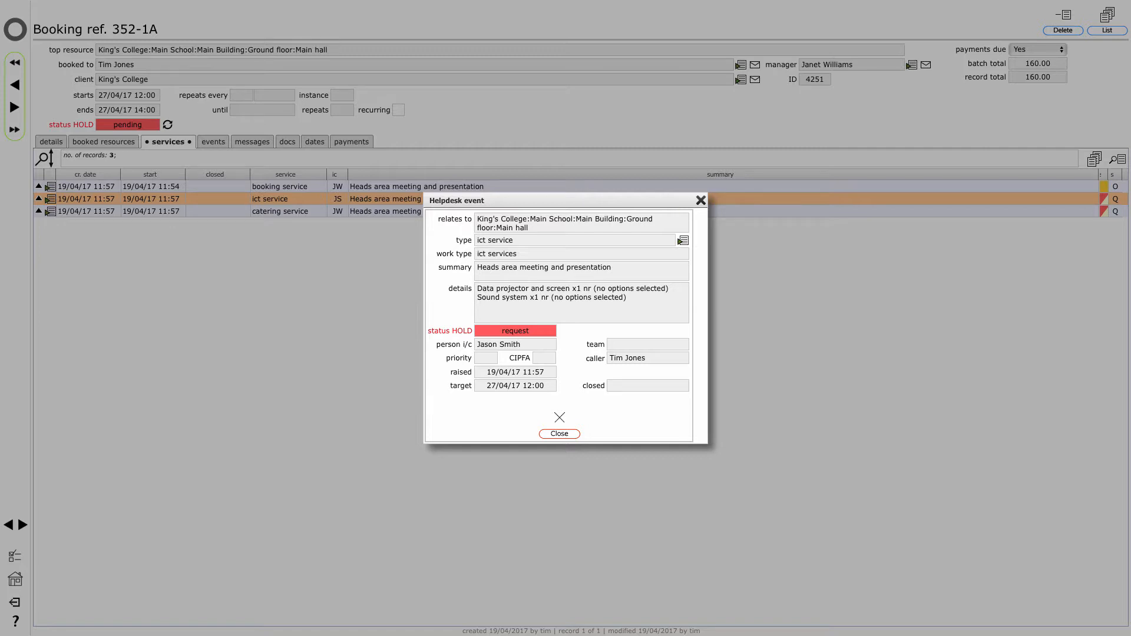
{"action": "key", "text": "Escape"}
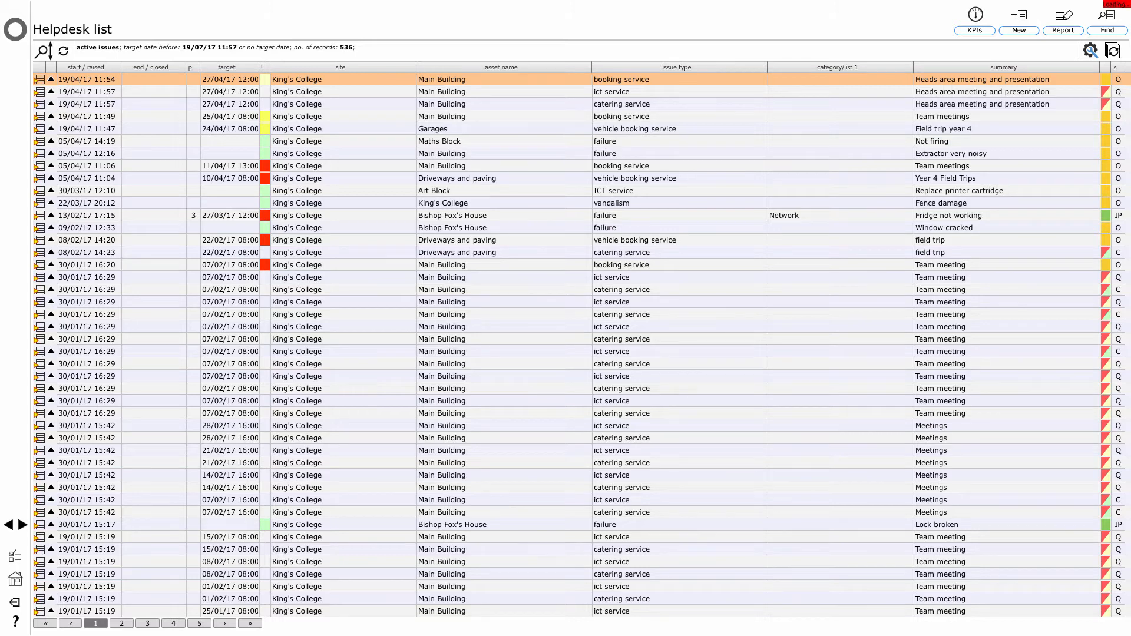
Confirm the catering service request for the "Heads area meeting and presentation" from the helpdesk list.
{"action": "left_click", "coordinate": [40, 104]}
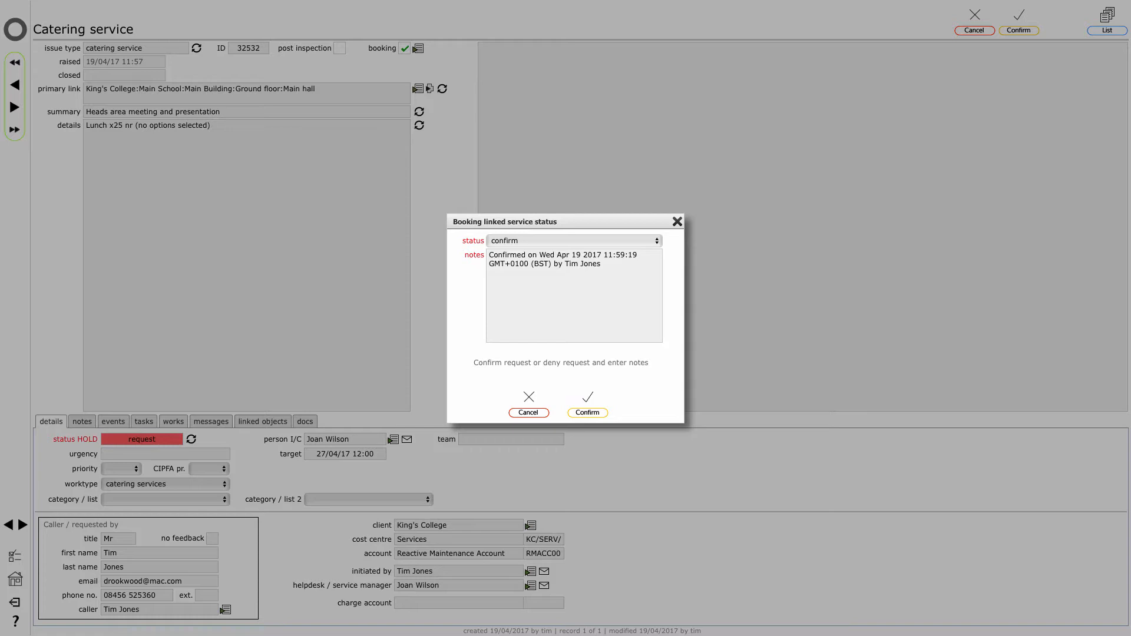
{"action": "left_click", "coordinate": [587, 412]}
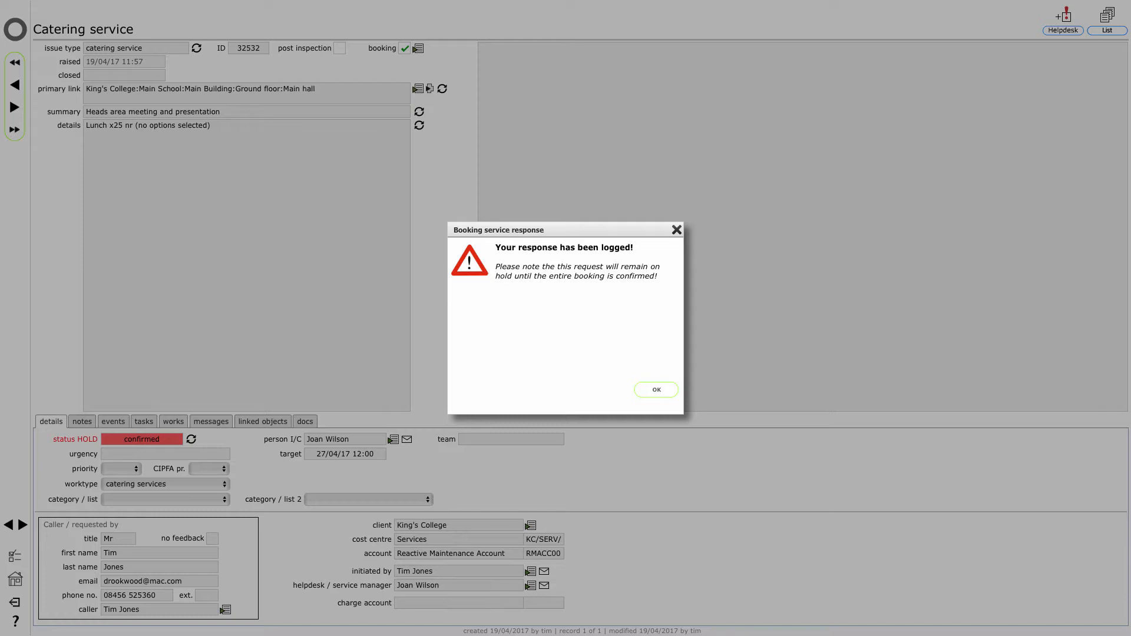
{"action": "key", "text": "Return"}
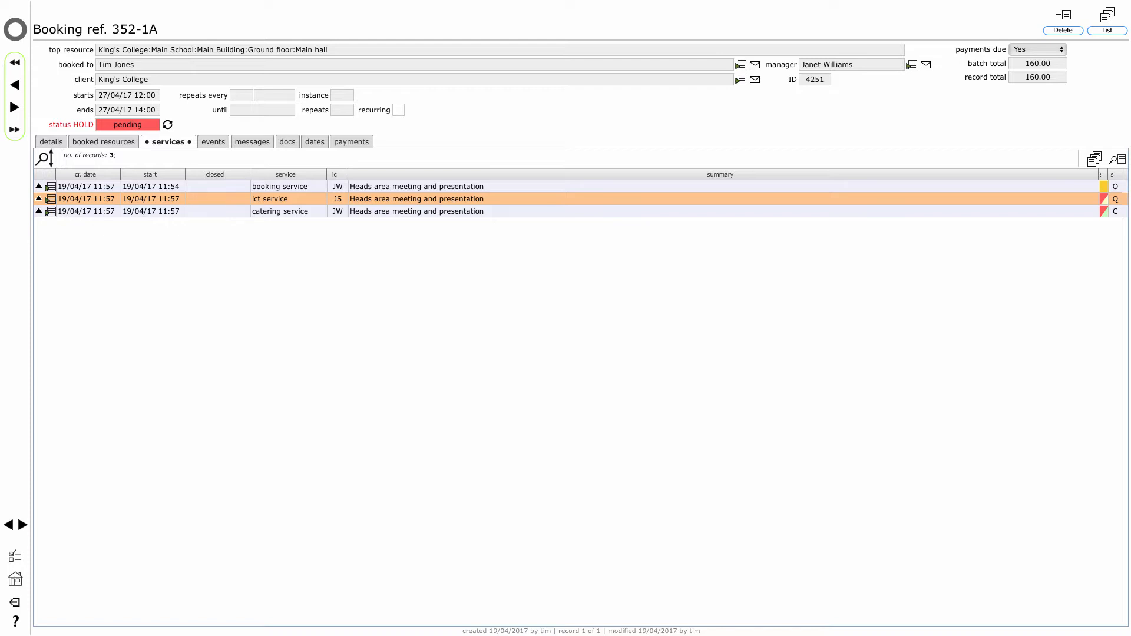
Confirm the ICT service request for the "Heads area meeting and presentation" from the helpdesk list and check its messages.
{"action": "mouse_move", "coordinate": [1103, 202]}
{"action": "left_click", "coordinate": [19, 34]}
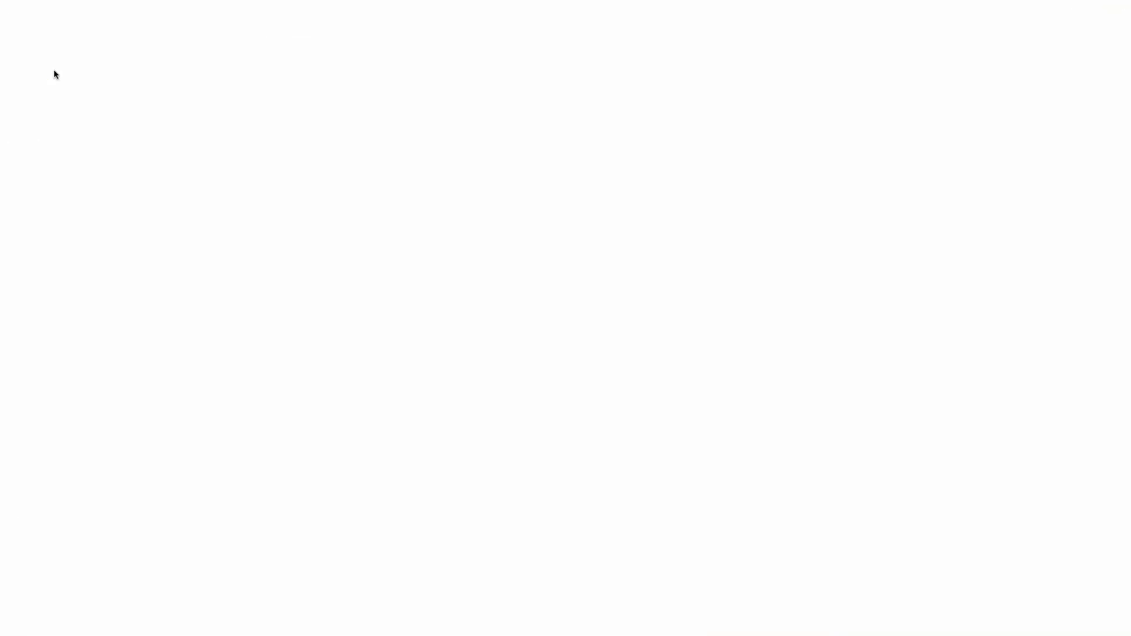
{"action": "left_click", "coordinate": [177, 245]}
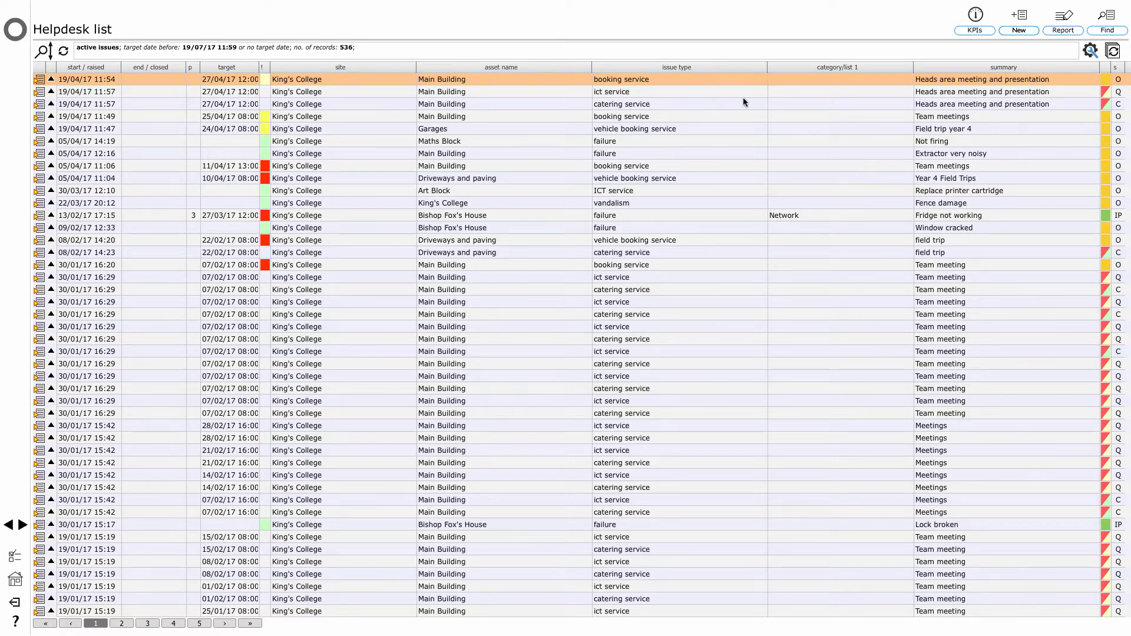
{"action": "left_click", "coordinate": [38, 93]}
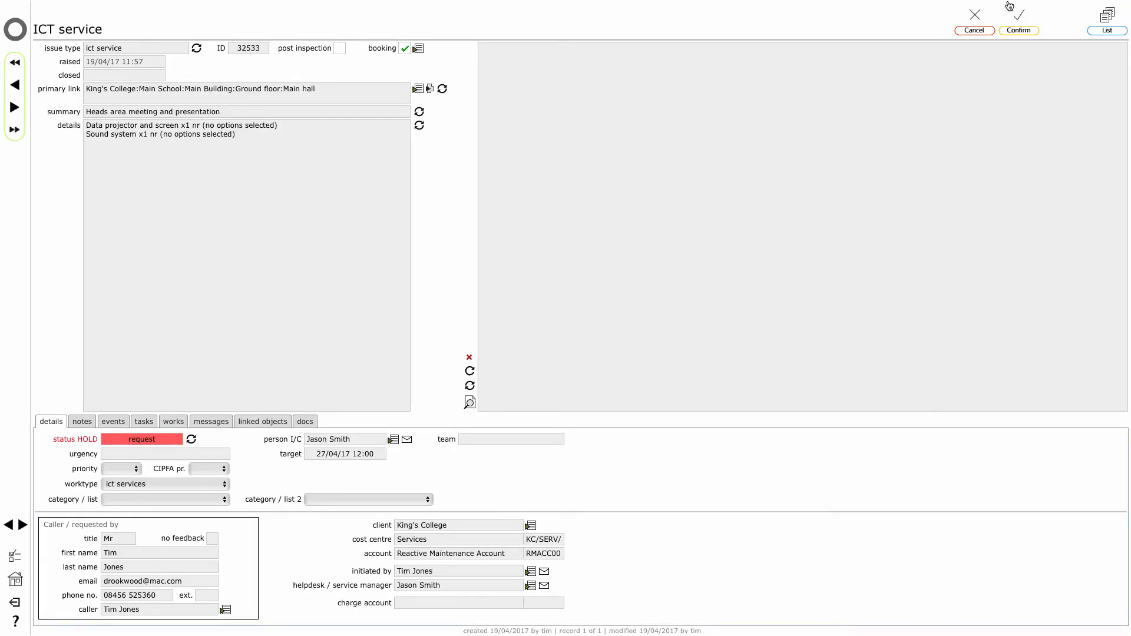
{"action": "left_click", "coordinate": [1025, 28]}
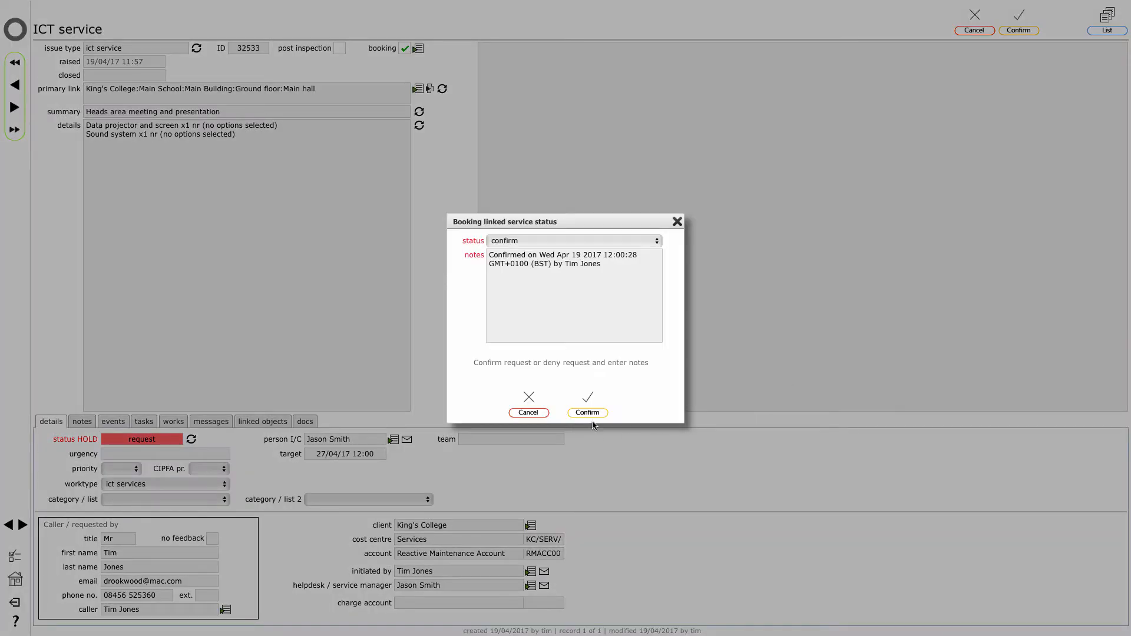
{"action": "left_click", "coordinate": [587, 412]}
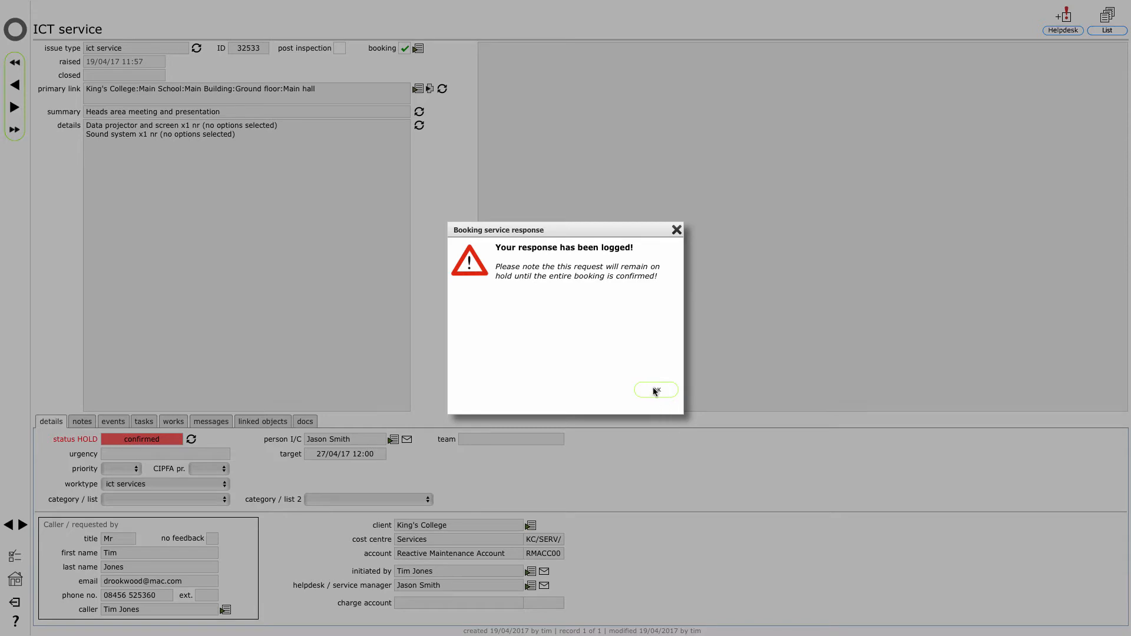
{"action": "left_click", "coordinate": [656, 390]}
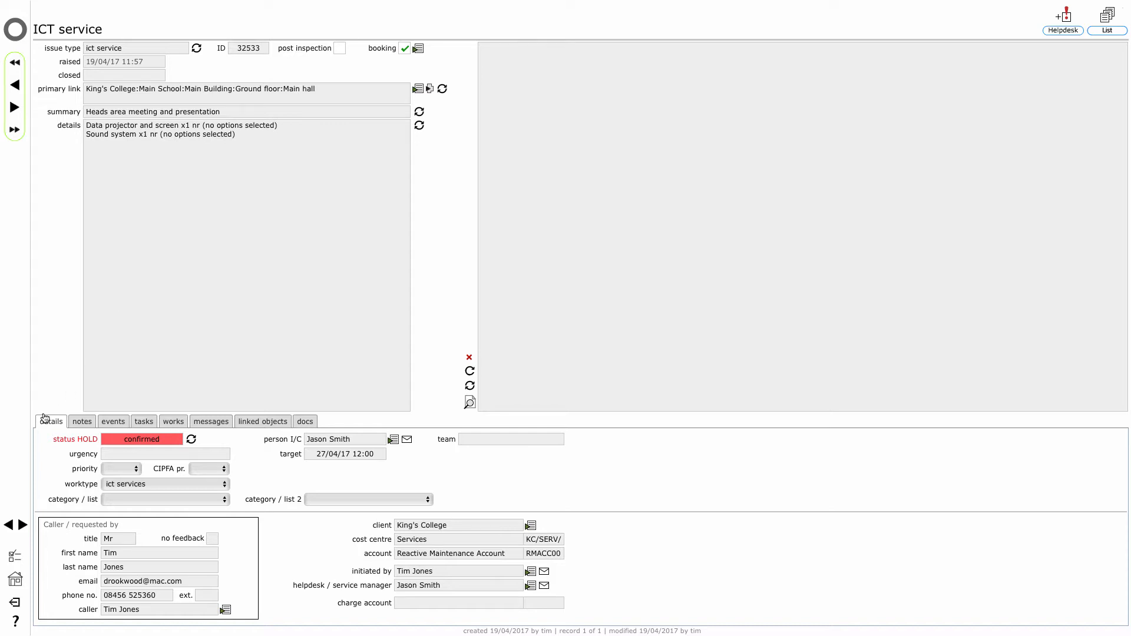
{"action": "left_click", "coordinate": [211, 422]}
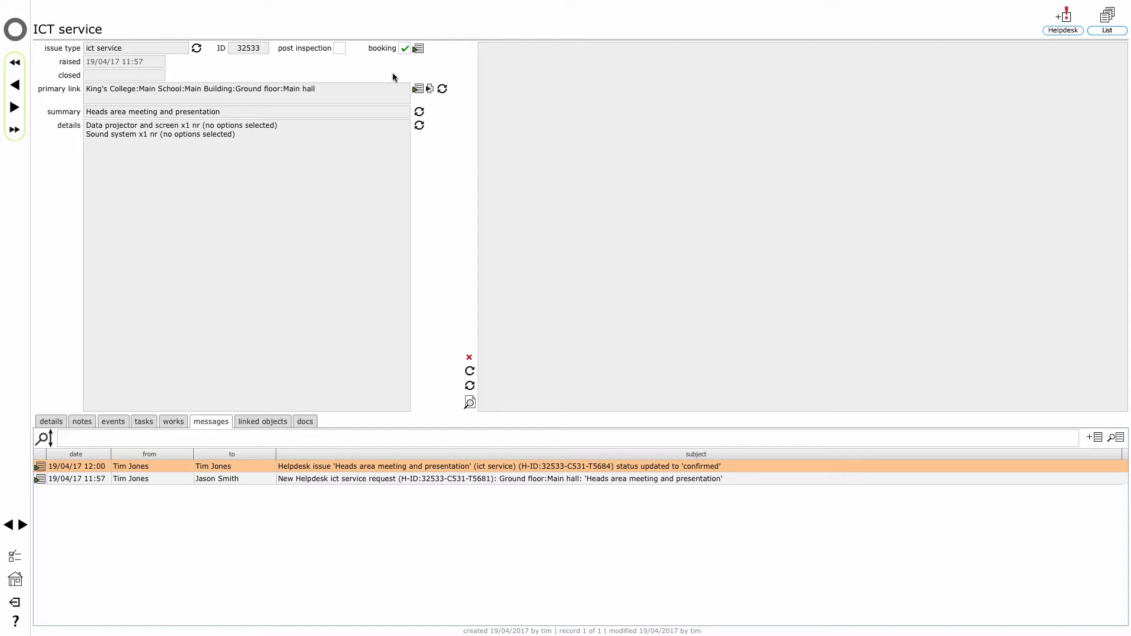
Release the single-date hold on the linked Main hall booking with the details "Ok to proceed" and check its linked services.
{"action": "left_click", "coordinate": [418, 48]}
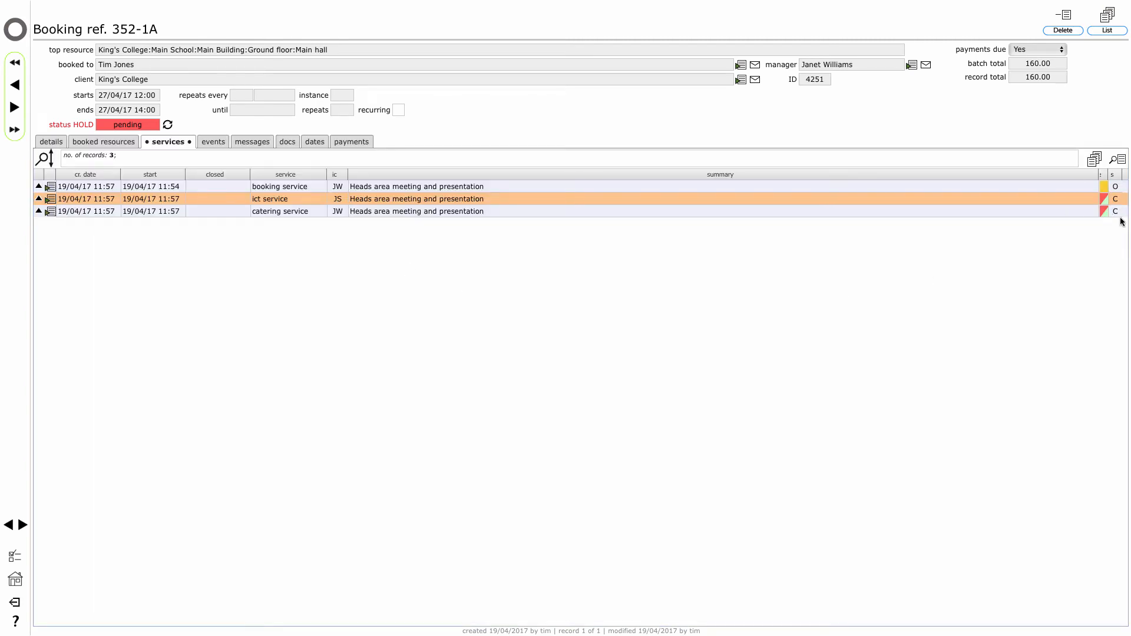
{"action": "left_click", "coordinate": [168, 125]}
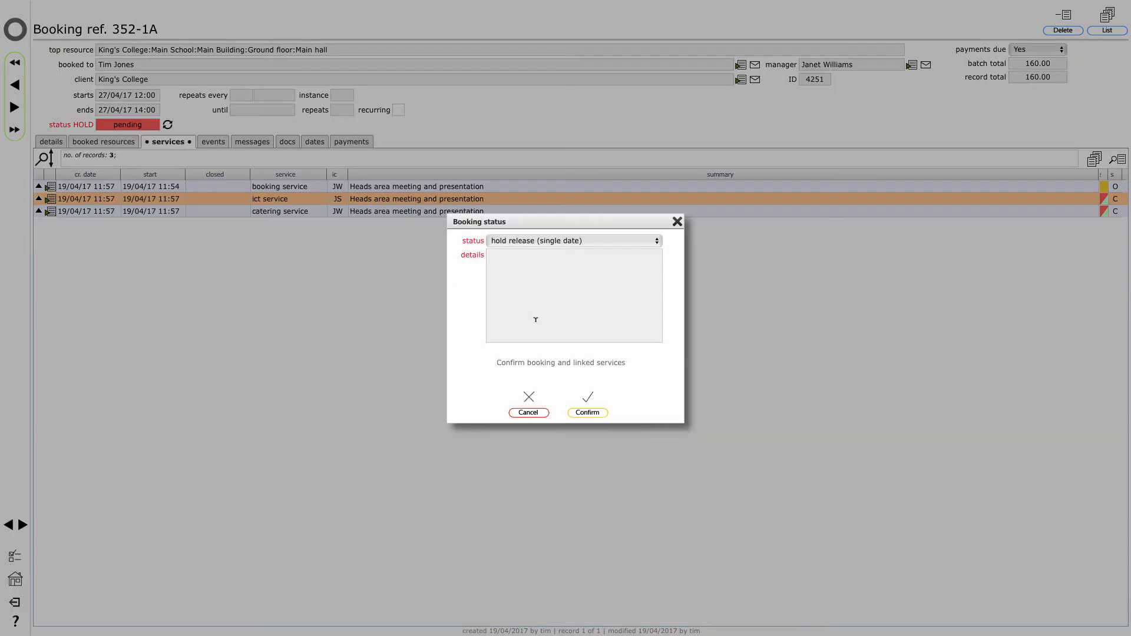
{"action": "left_click", "coordinate": [562, 297]}
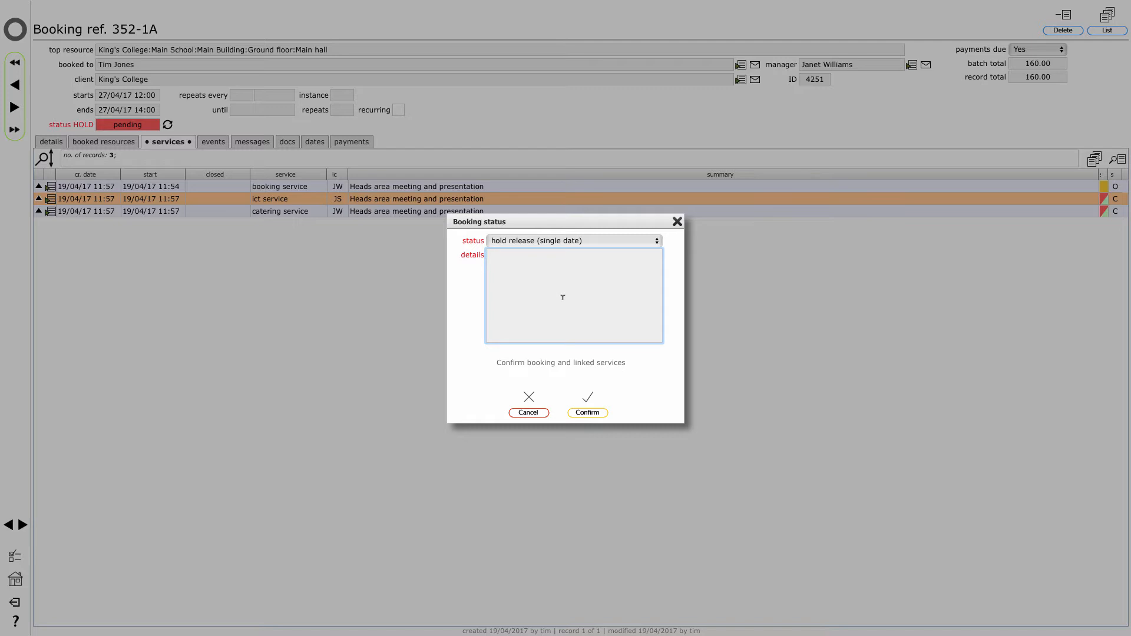
{"action": "type", "text": "Ok to proceed"}
{"action": "left_click", "coordinate": [583, 414]}
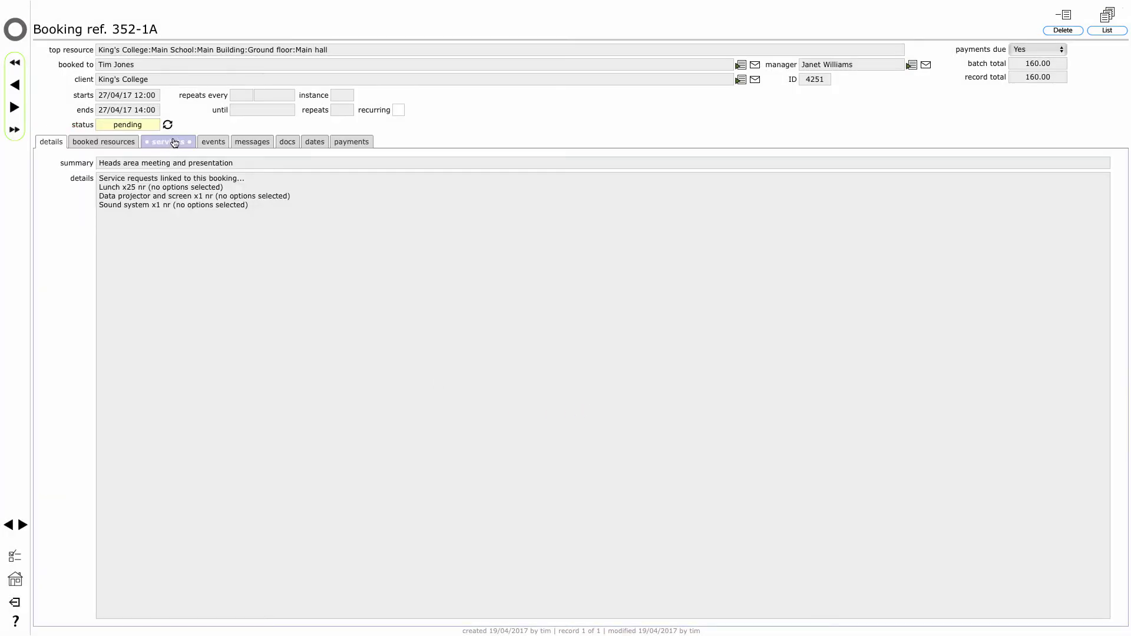
{"action": "left_click", "coordinate": [174, 142]}
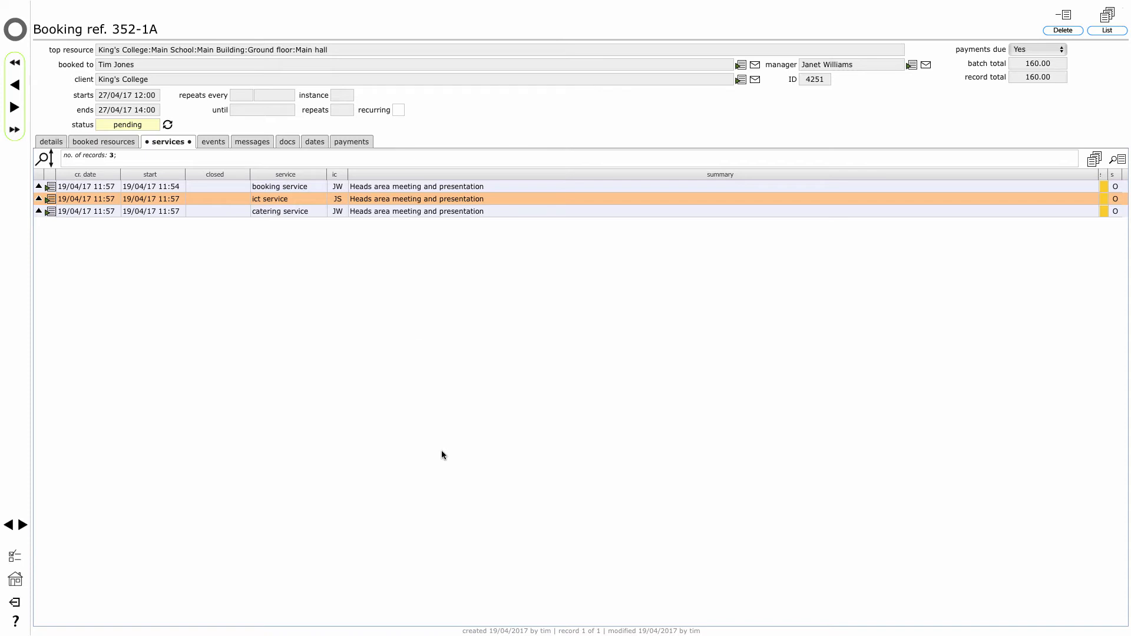
Examine the standard service tasks of the King's College site, filtered to catering services.
{"action": "left_click", "coordinate": [17, 35]}
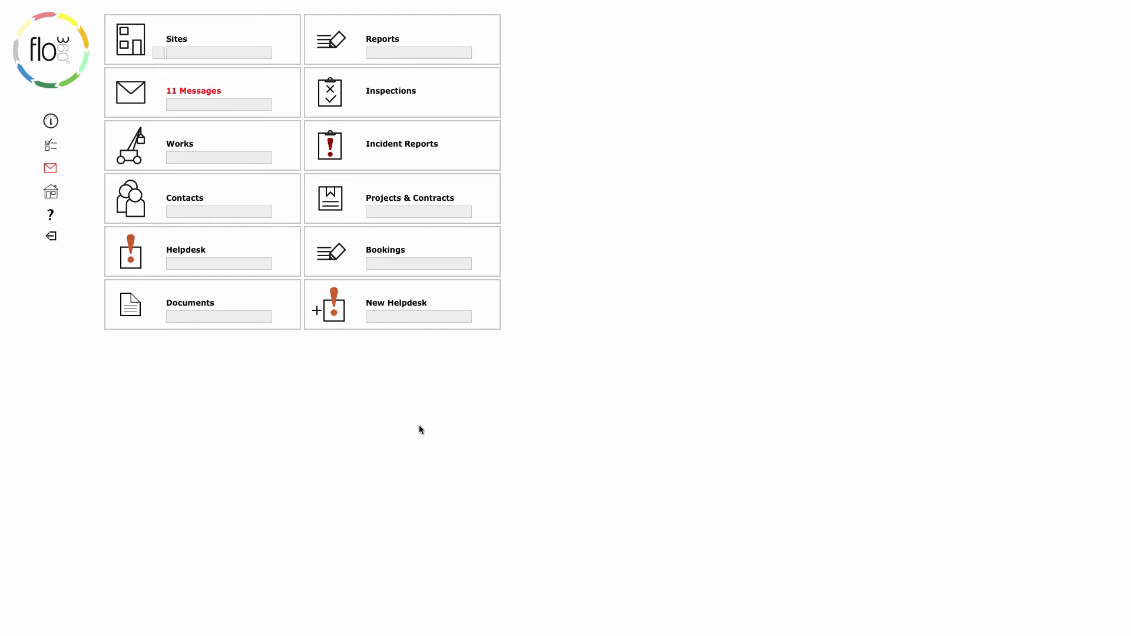
{"action": "left_click", "coordinate": [131, 49]}
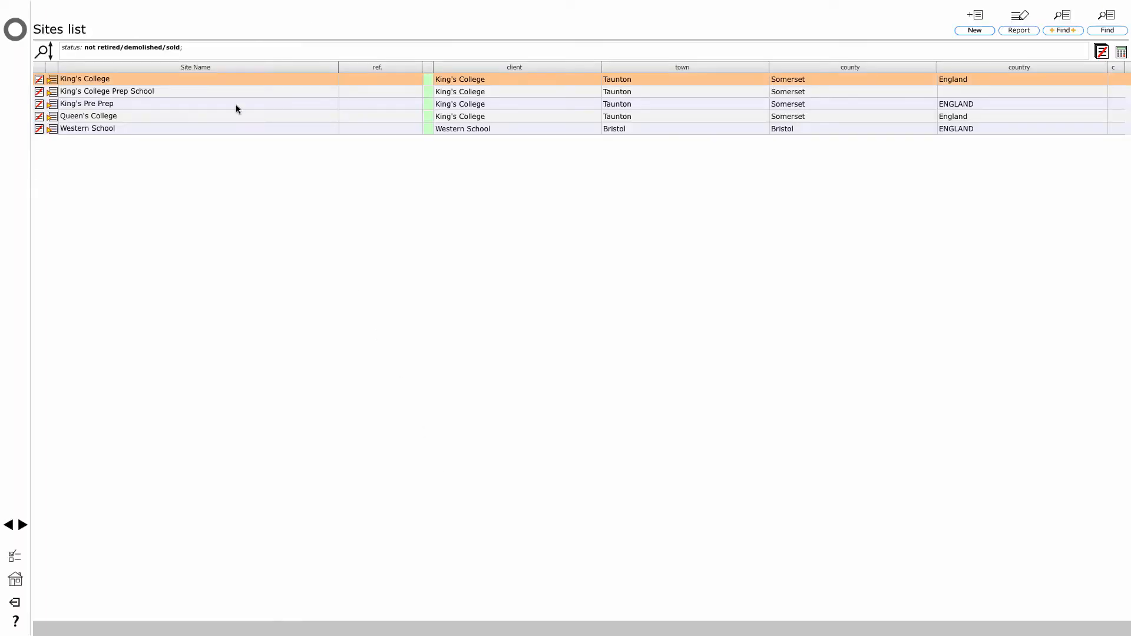
{"action": "left_click", "coordinate": [53, 80]}
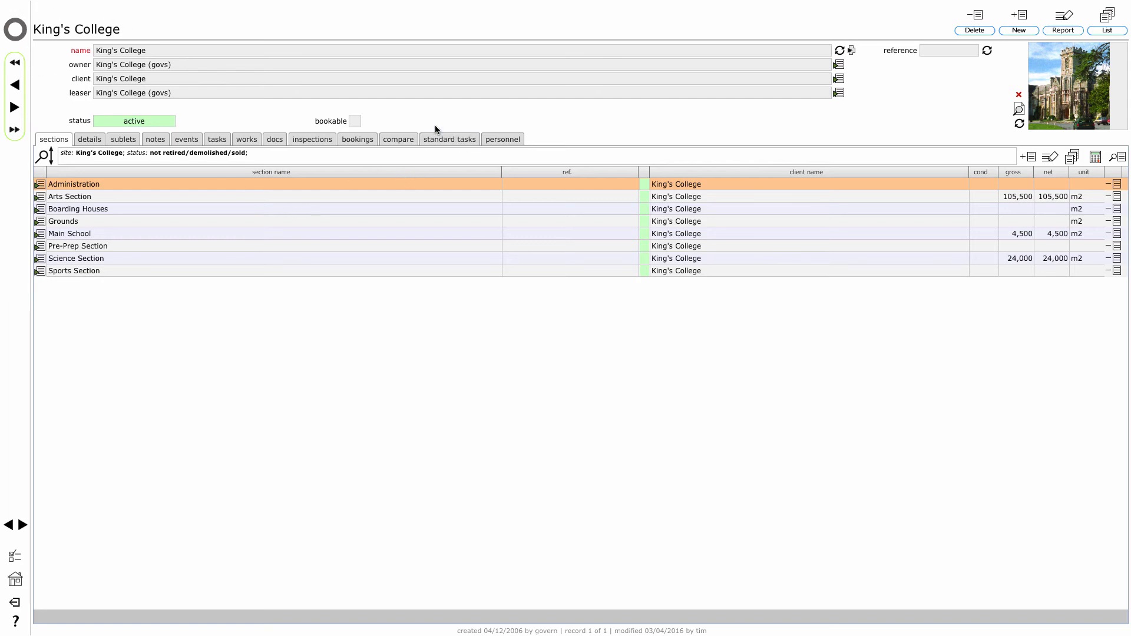
{"action": "left_click", "coordinate": [447, 139]}
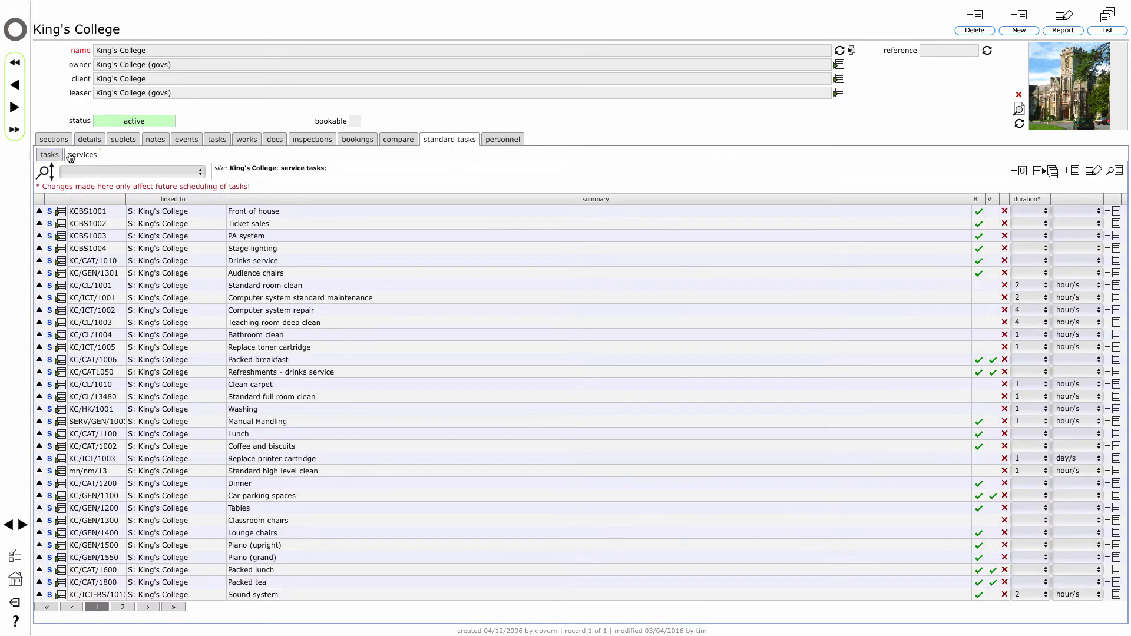
{"action": "left_click", "coordinate": [140, 171]}
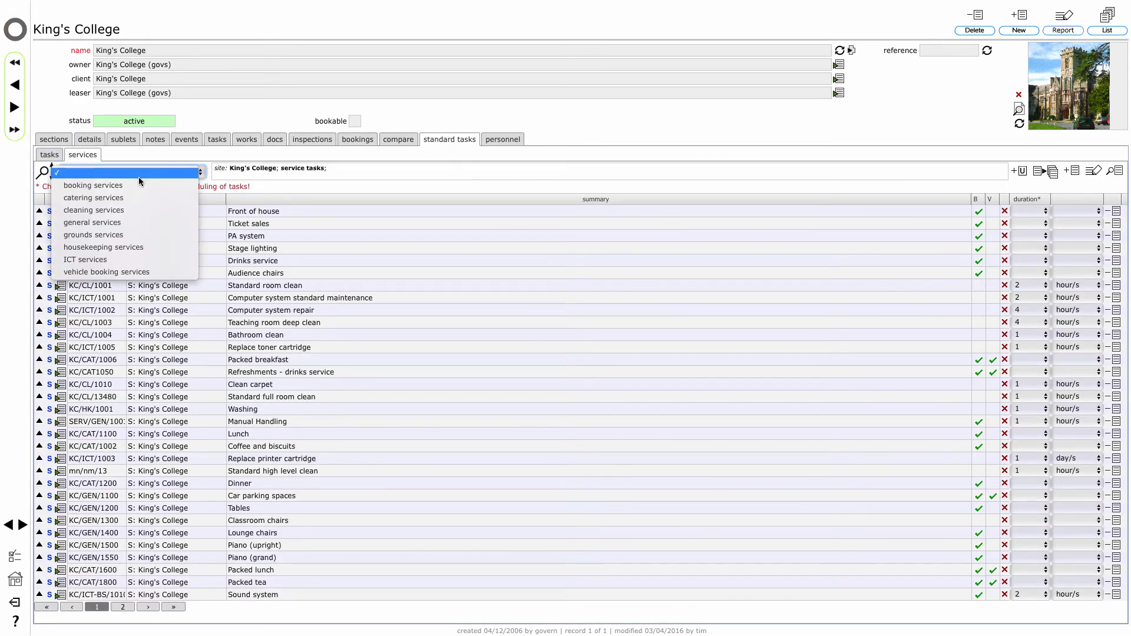
{"action": "left_click", "coordinate": [140, 201]}
{"action": "left_click", "coordinate": [45, 173]}
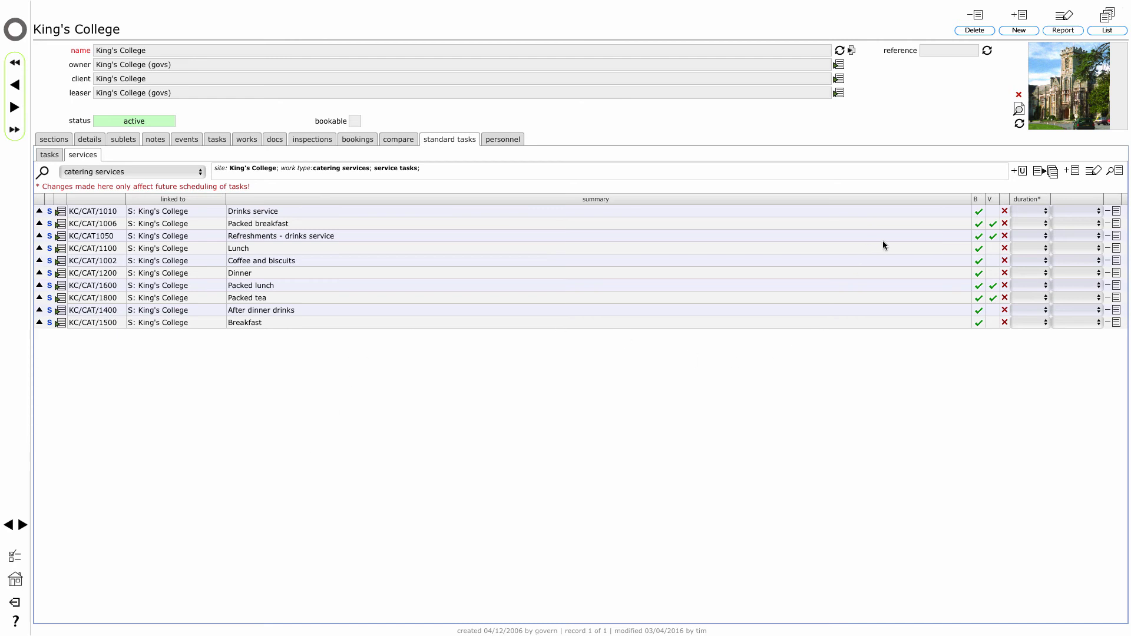
{"action": "left_click", "coordinate": [1026, 174]}
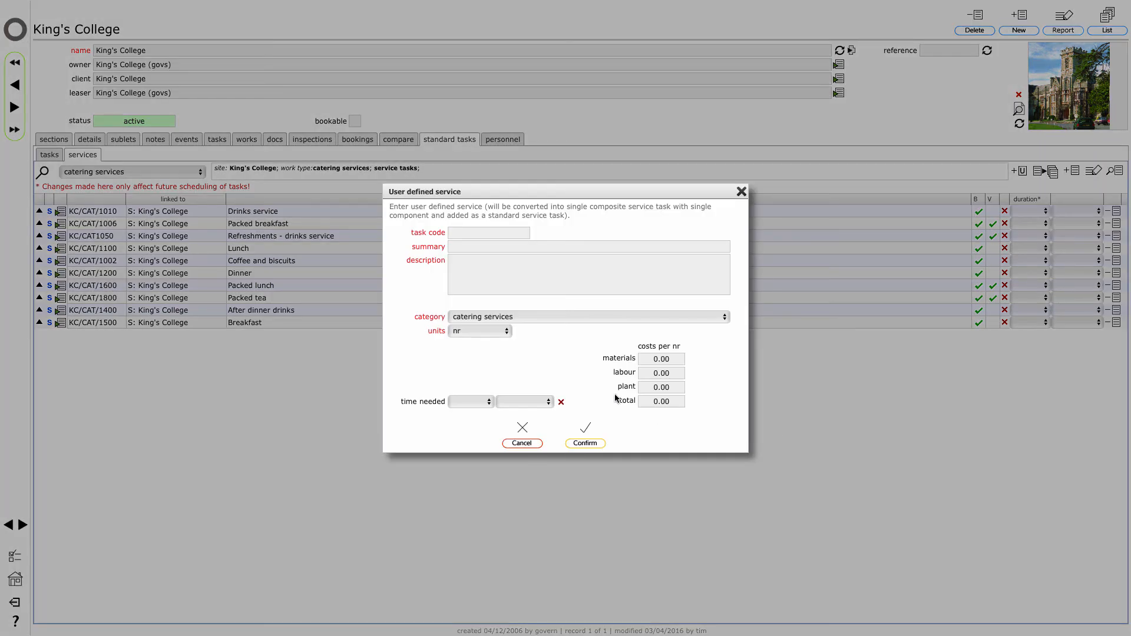
{"action": "left_click", "coordinate": [480, 236]}
{"action": "left_click", "coordinate": [491, 247]}
{"action": "left_click", "coordinate": [495, 268]}
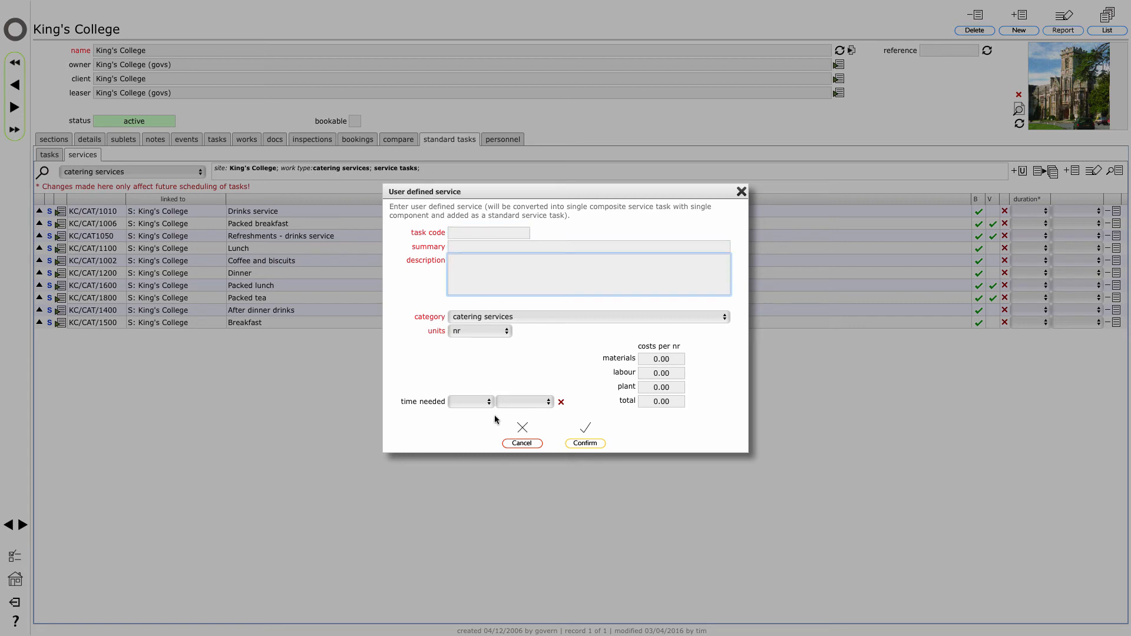
{"action": "left_click", "coordinate": [522, 443]}
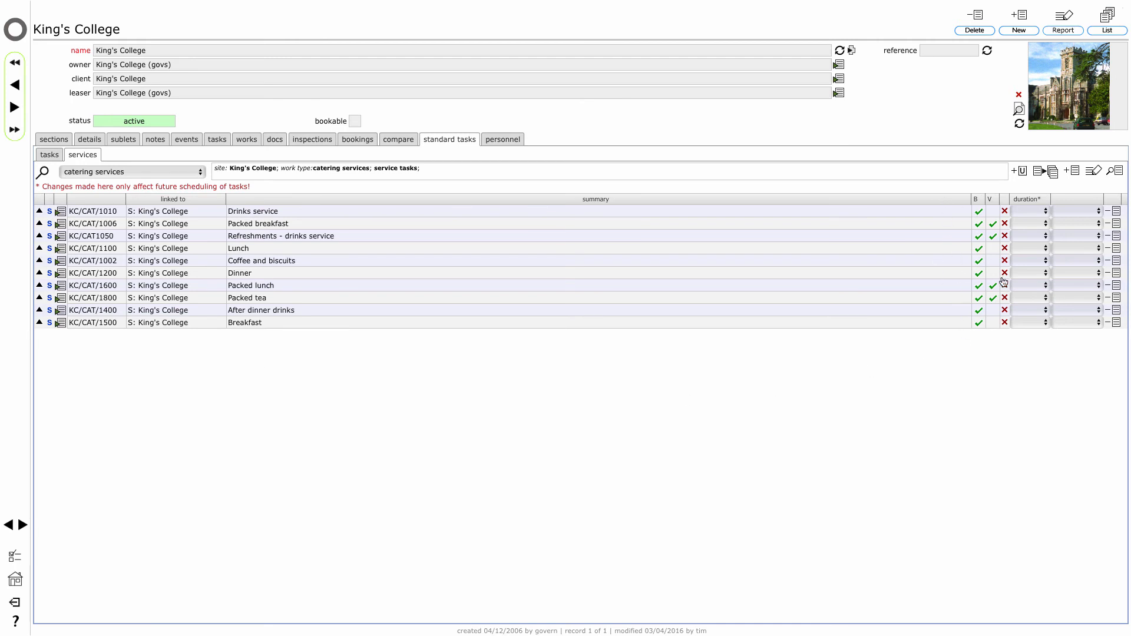
Examine the site's standard service tasks filtered to ICT services, and return to the home screen.
{"action": "left_click", "coordinate": [152, 173]}
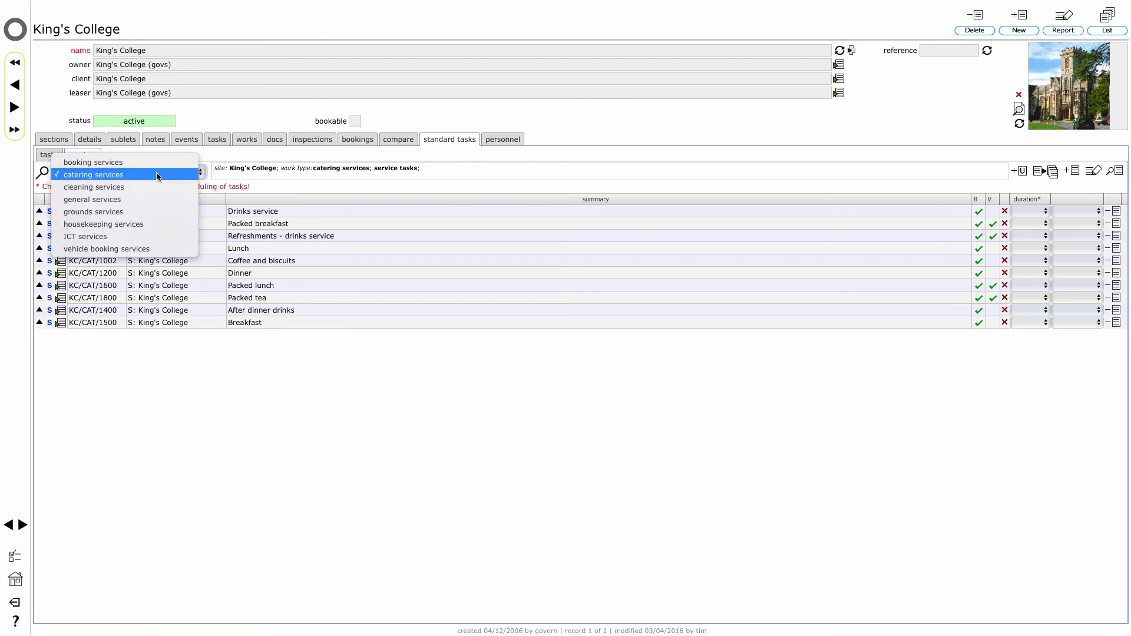
{"action": "left_click", "coordinate": [155, 235]}
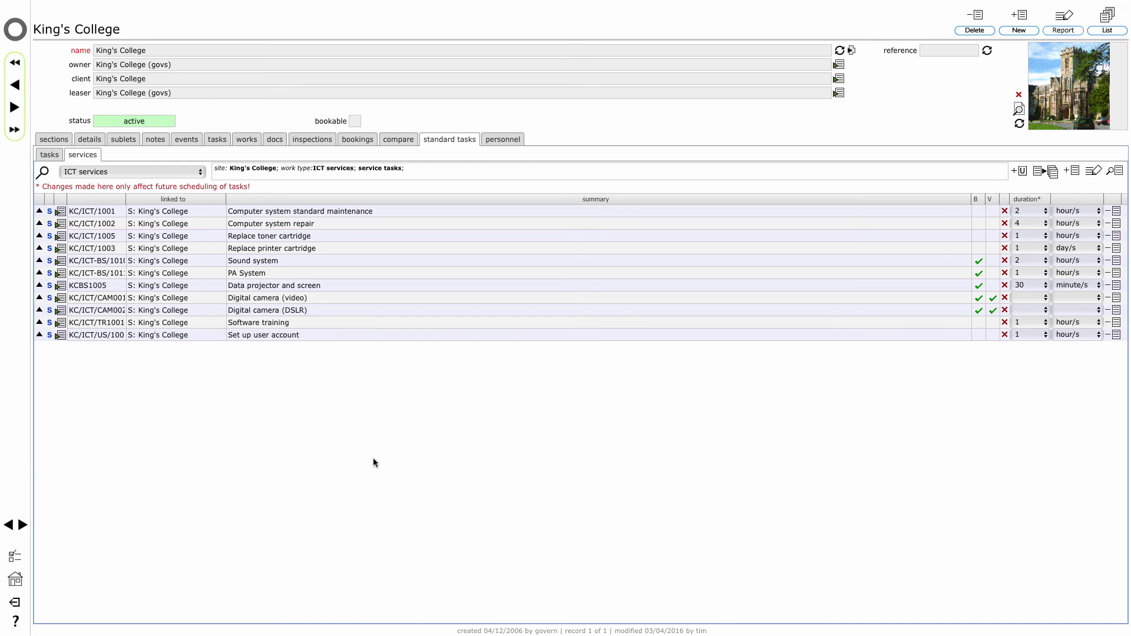
{"action": "left_click", "coordinate": [19, 35]}
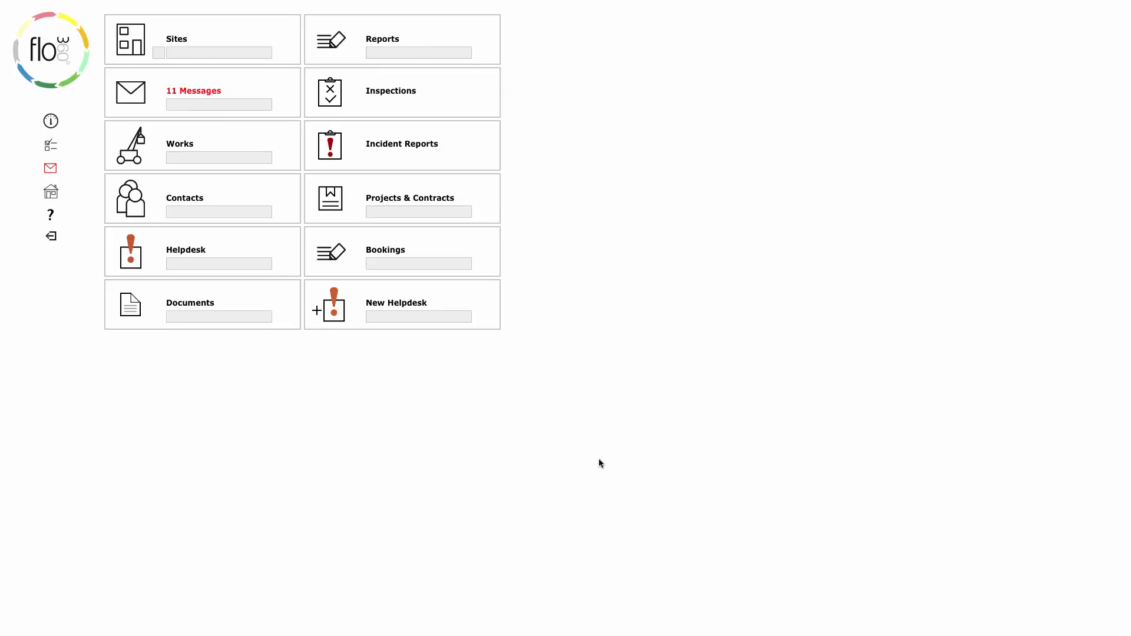